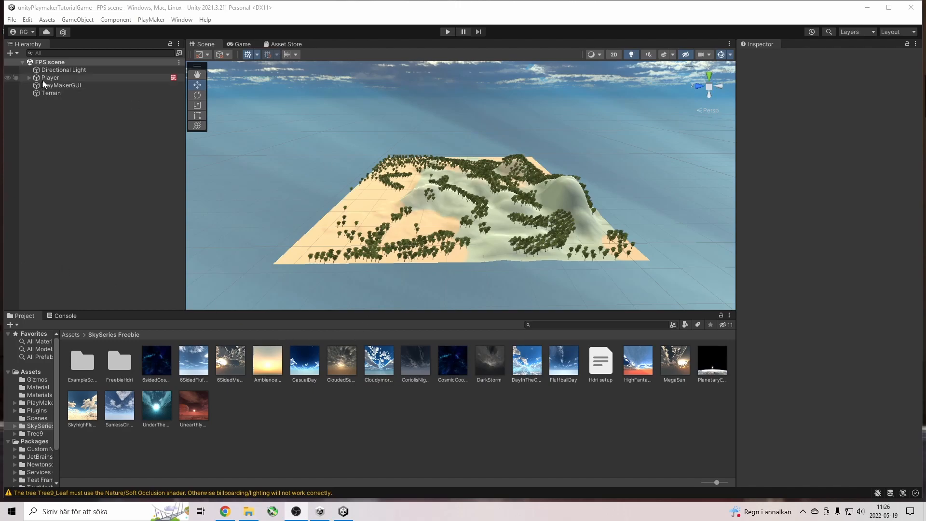
- Expand the Player object in the FPS scene, run a play test of the terrain, and stop it
{"action": "left_click", "coordinate": [29, 78]}
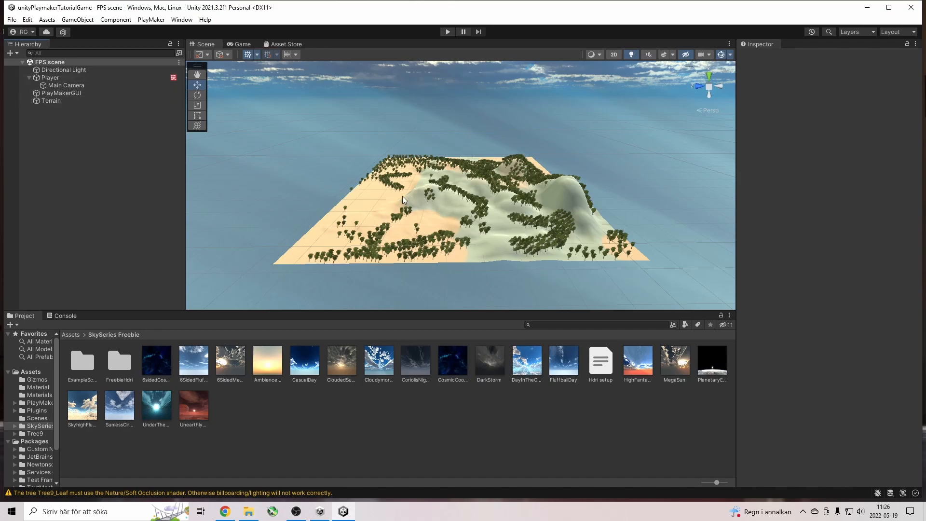
{"action": "left_click_drag", "start_coordinate": [403, 213], "coordinate": [419, 110], "text": "alt"}
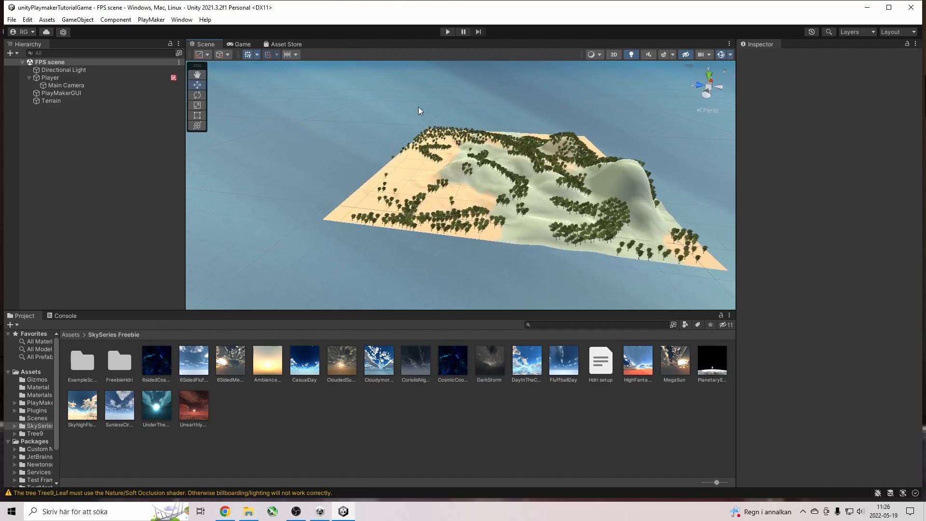
{"action": "left_click", "coordinate": [448, 32]}
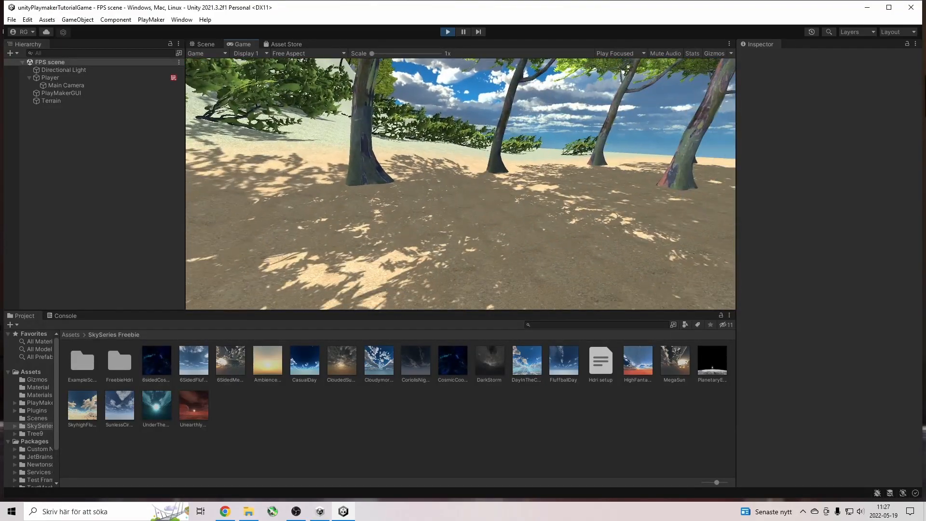
{"action": "left_click", "coordinate": [448, 31]}
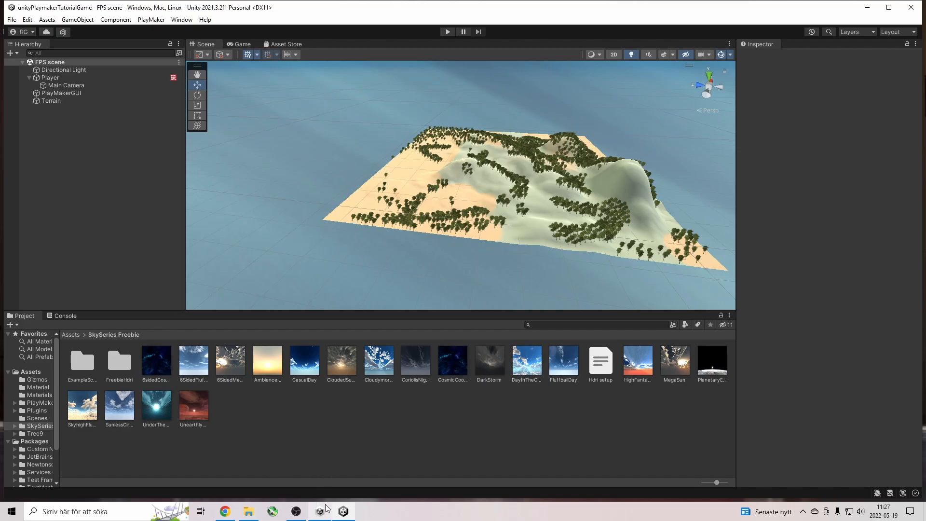
- Switch to File Explorer, shrink its window over Unity, and select the ppk 3D object in the 3dmodels folder
{"action": "mouse_move", "coordinate": [248, 516]}
{"action": "left_click", "coordinate": [250, 493]}
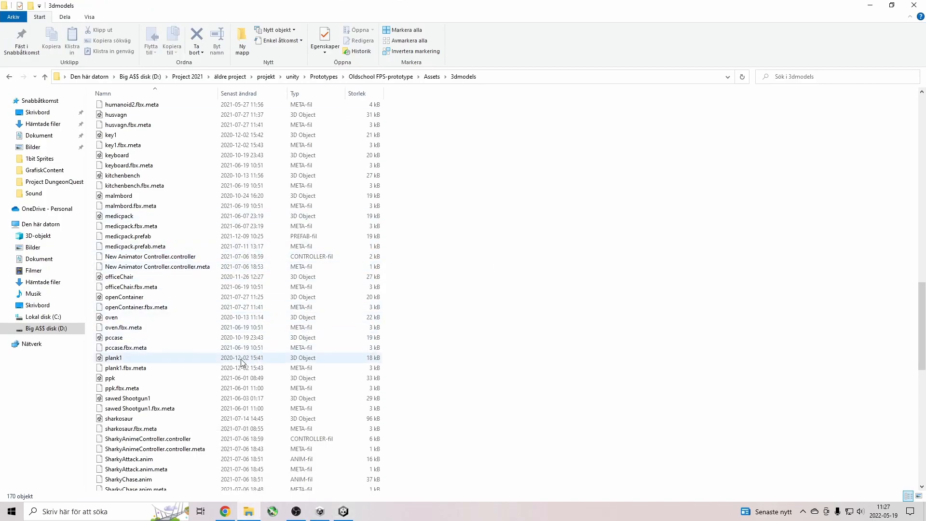
{"action": "scroll", "coordinate": [244, 362], "scroll_direction": "down", "scroll_amount": 6}
{"action": "left_click", "coordinate": [893, 5]}
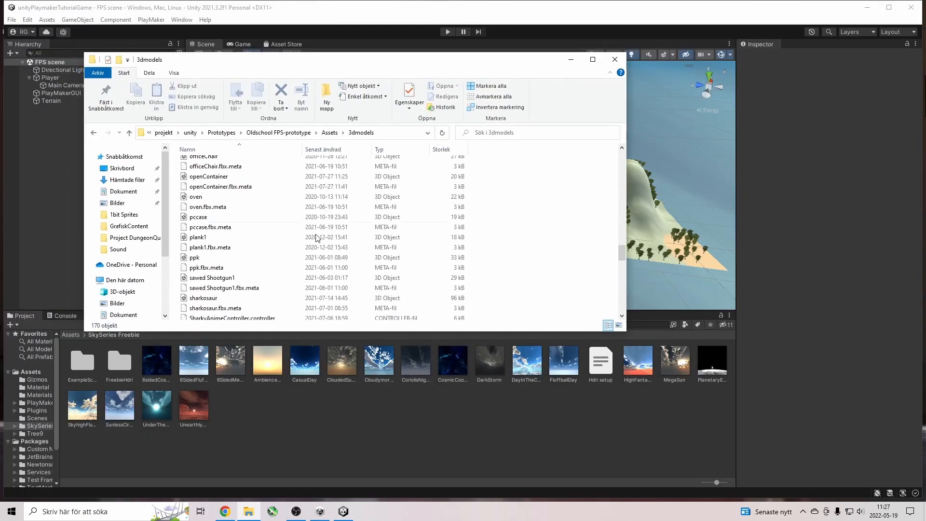
{"action": "scroll", "coordinate": [266, 260], "scroll_direction": "down", "scroll_amount": 1}
{"action": "left_click", "coordinate": [195, 233]}
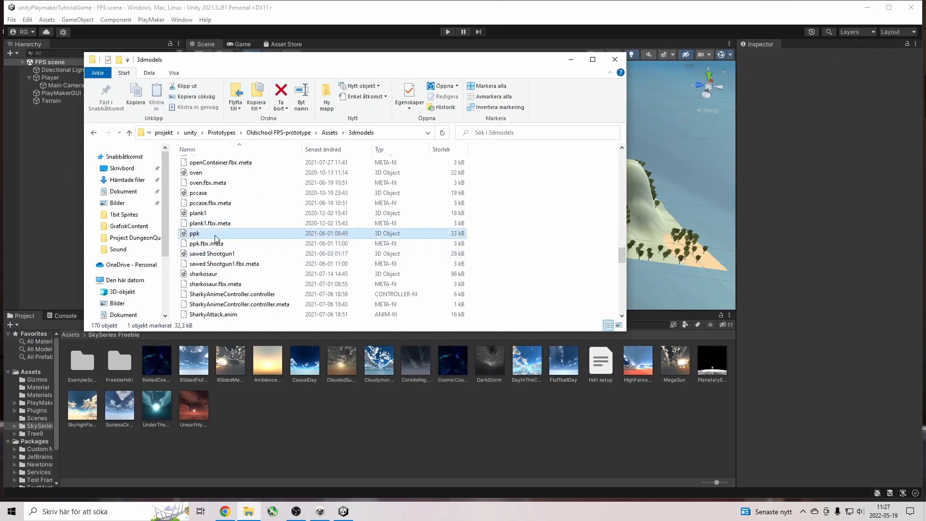
{"action": "left_click", "coordinate": [59, 323]}
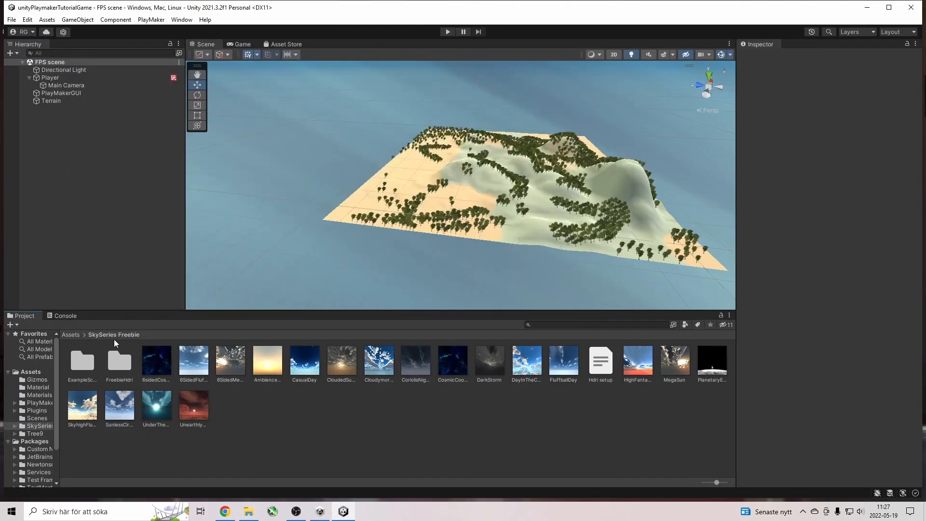
- Create a folder named "3dObjects n stuff" in the project's Assets folder
{"action": "left_click", "coordinate": [72, 335]}
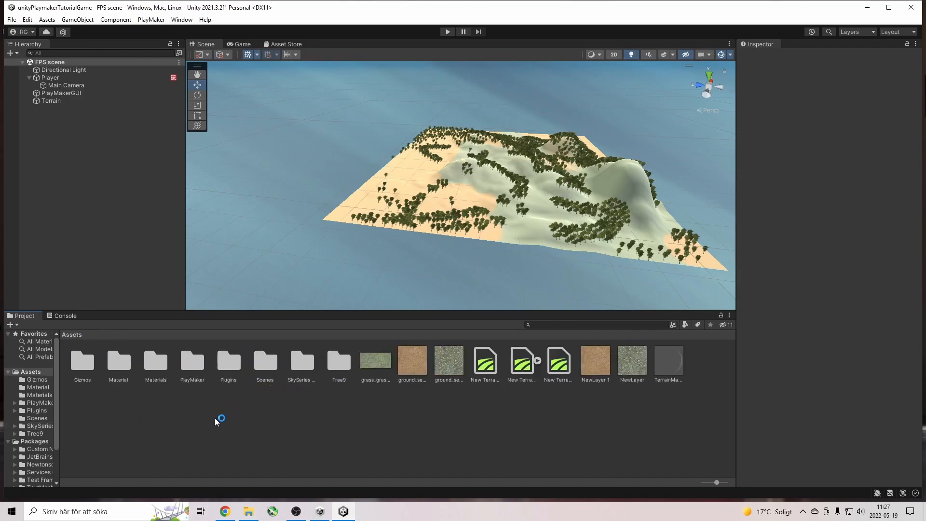
{"action": "right_click", "coordinate": [160, 412]}
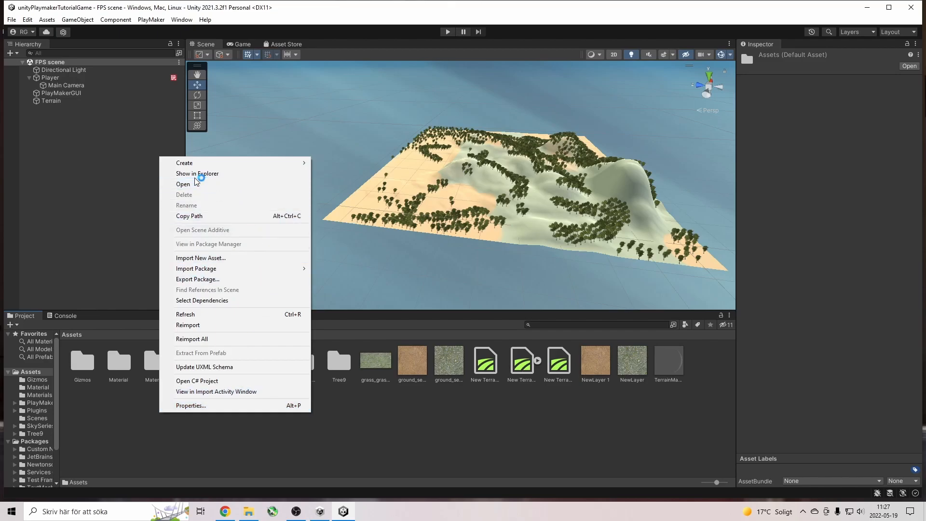
{"action": "mouse_move", "coordinate": [202, 163]}
{"action": "left_click", "coordinate": [352, 71]}
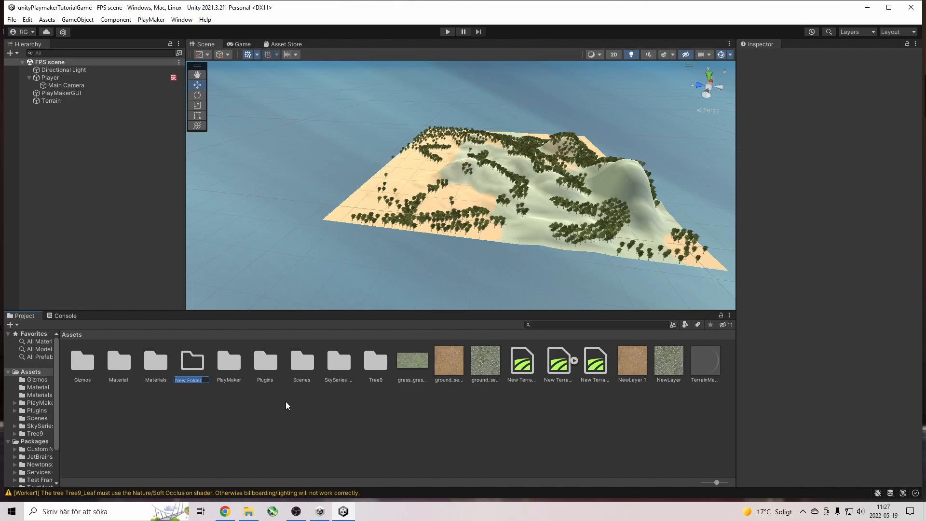
{"action": "type", "text": "P"}
{"action": "type", "text": "3dObje"}
{"action": "type", "text": "cts n stu"}
{"action": "type", "text": "ff"}
{"action": "key", "text": "Return"}
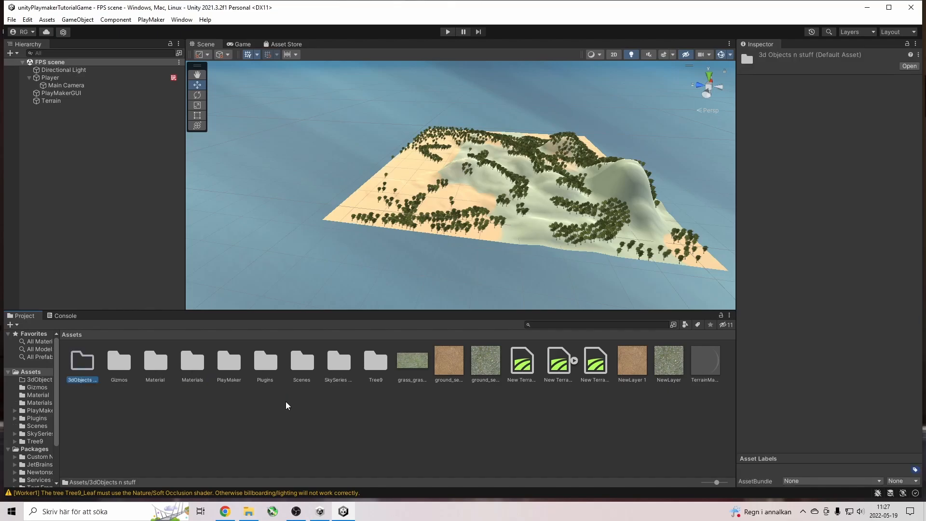
- Import the ppk 3D object from File Explorer into the "3dObjects n stuff" folder and show its sub-assets and import settings
{"action": "double_click", "coordinate": [82, 361]}
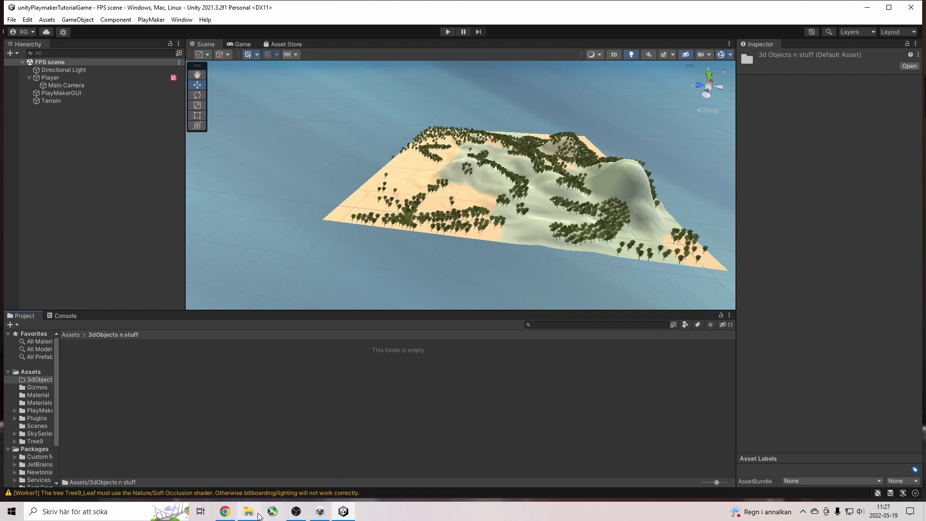
{"action": "left_click", "coordinate": [249, 511]}
{"action": "left_click_drag", "start_coordinate": [203, 237], "coordinate": [222, 390]}
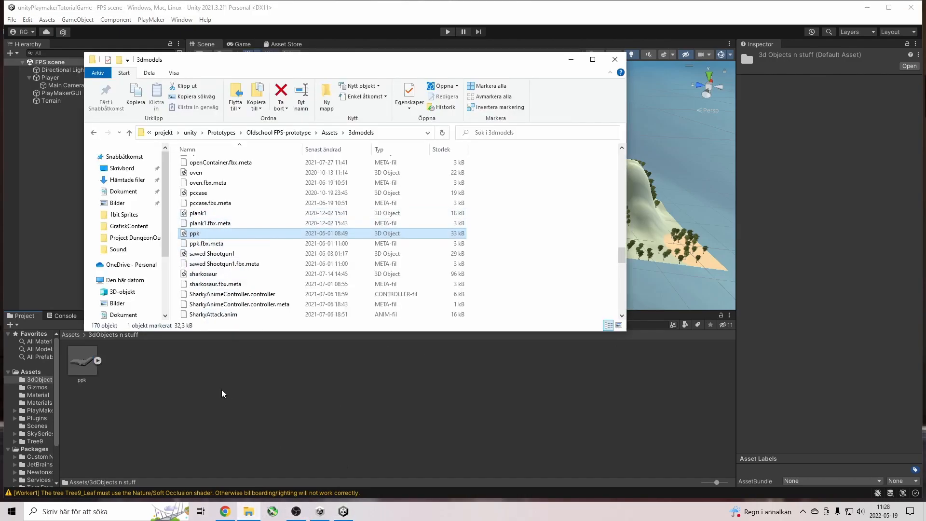
{"action": "left_click", "coordinate": [98, 361]}
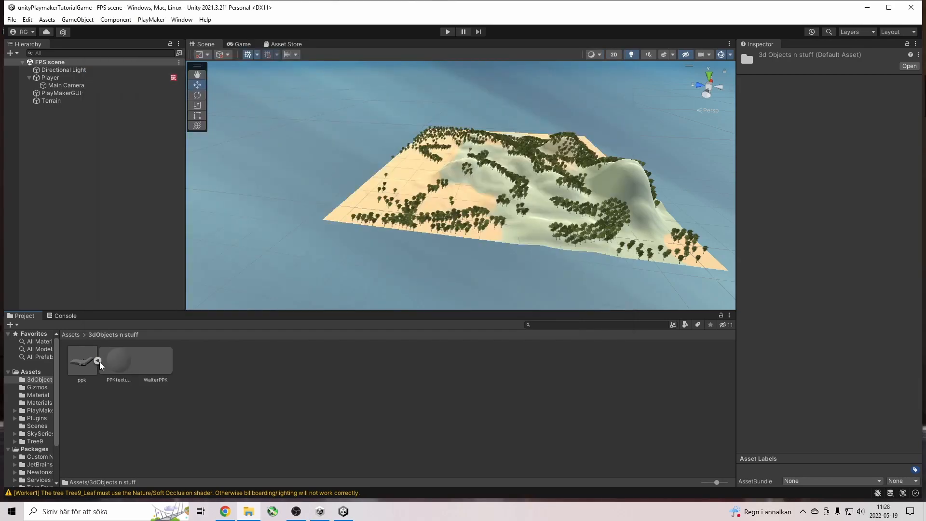
{"action": "left_click", "coordinate": [82, 362]}
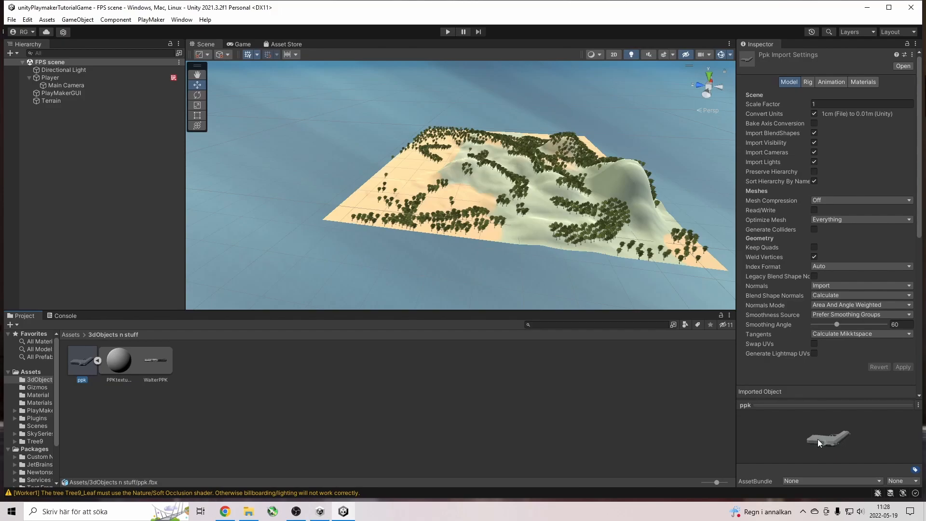
- Switch to File Explorer and open the textures folder in the Oldschool FPS-prototype project's Assets
{"action": "left_click", "coordinate": [248, 511]}
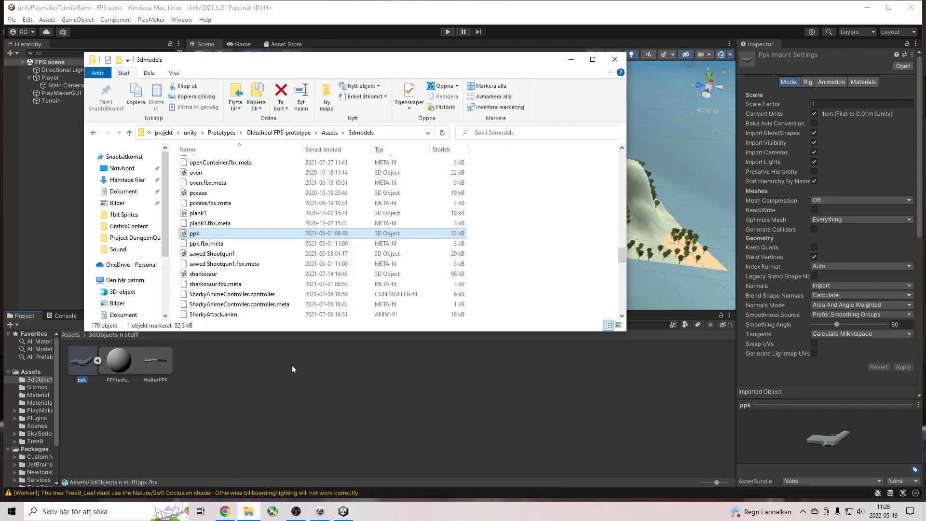
{"action": "scroll", "coordinate": [241, 260], "scroll_direction": "down", "scroll_amount": 15}
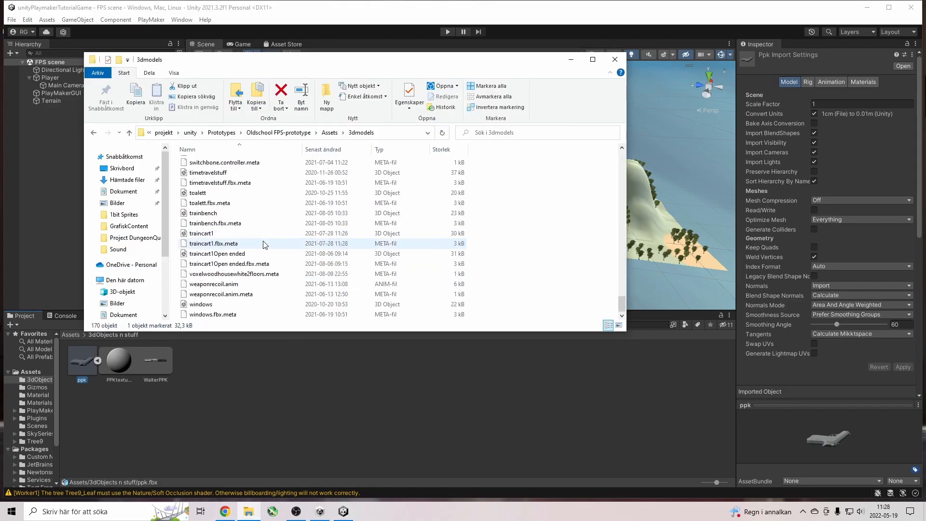
{"action": "left_click_drag", "start_coordinate": [622, 307], "coordinate": [617, 157]}
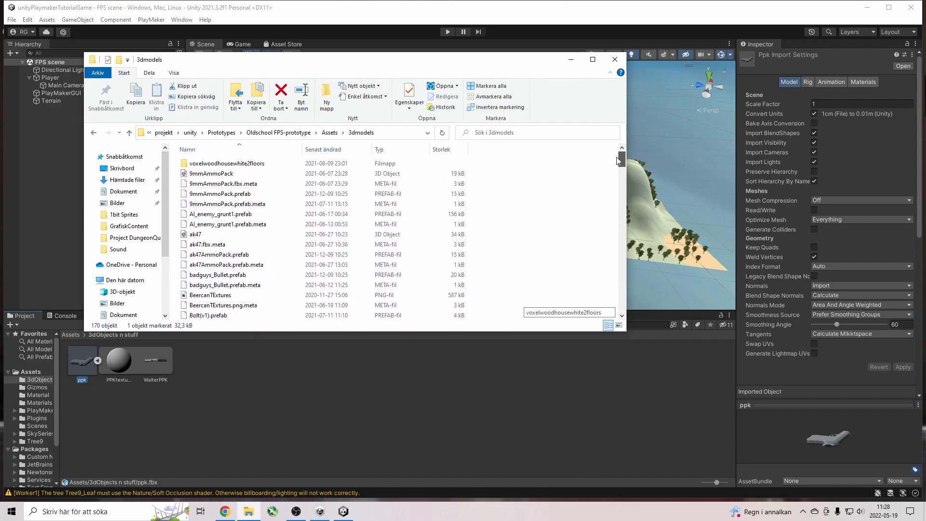
{"action": "left_click", "coordinate": [330, 132]}
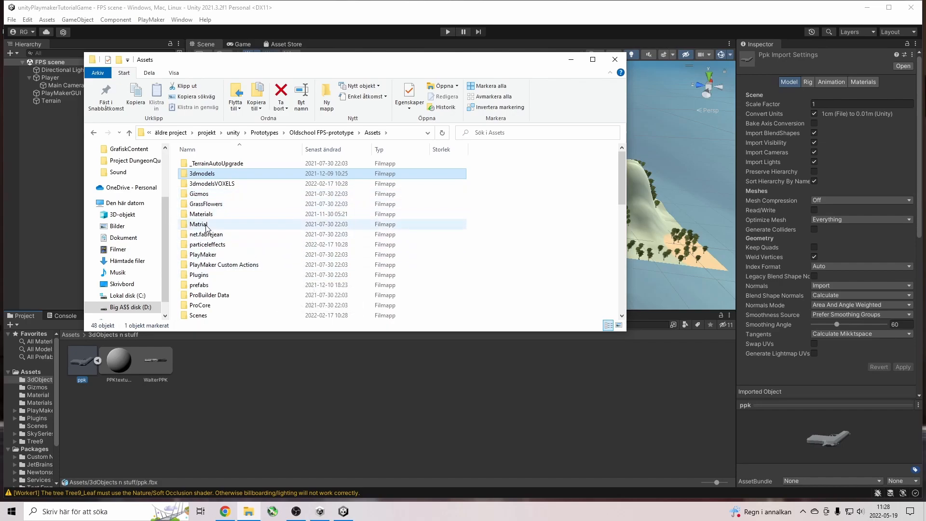
{"action": "scroll", "coordinate": [210, 263], "scroll_direction": "down", "scroll_amount": 3}
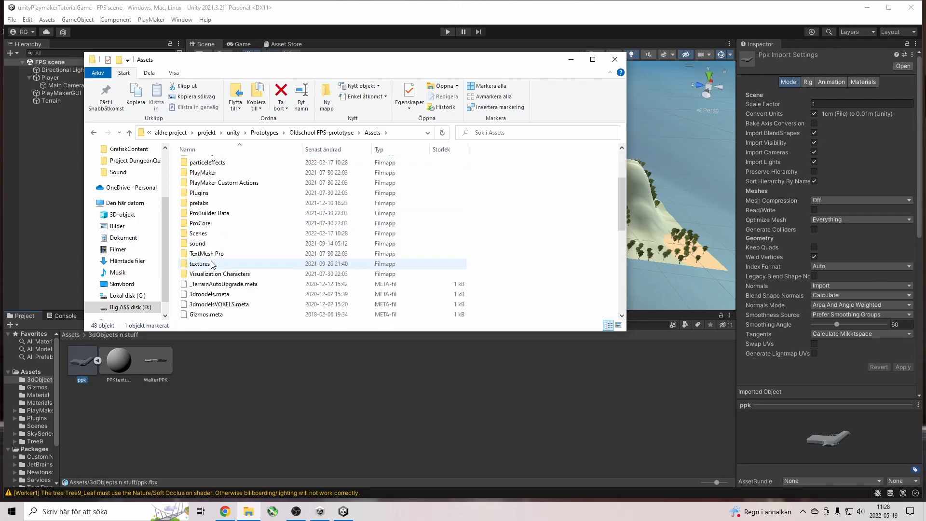
{"action": "double_click", "coordinate": [202, 264]}
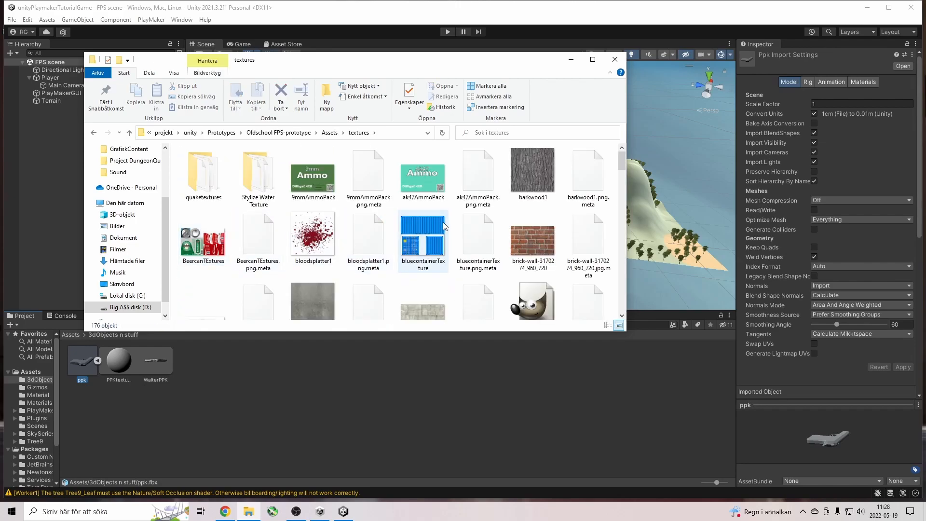
- Find the WalterPPK image among the textures and import it into Unity's "3dObjects n stuff" folder
{"action": "scroll", "coordinate": [443, 222], "scroll_direction": "down", "scroll_amount": 3}
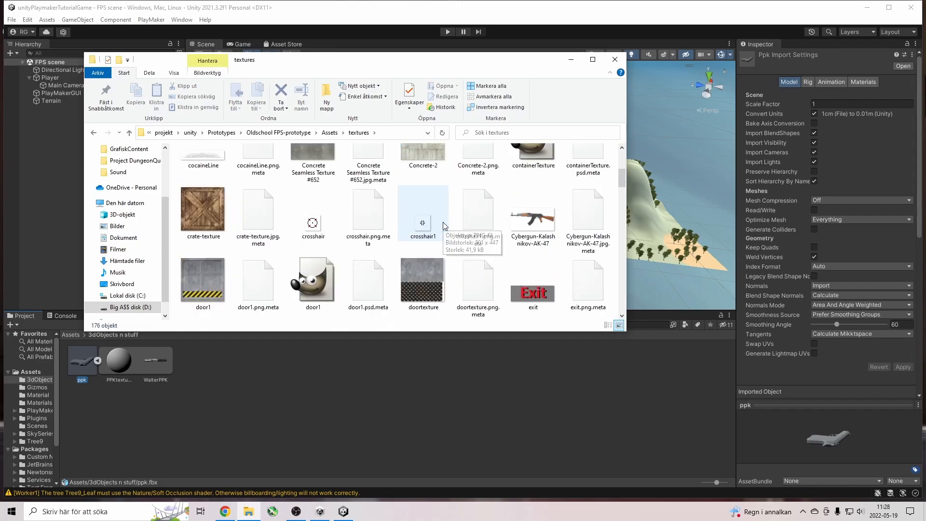
{"action": "scroll", "coordinate": [443, 222], "scroll_direction": "down", "scroll_amount": 3}
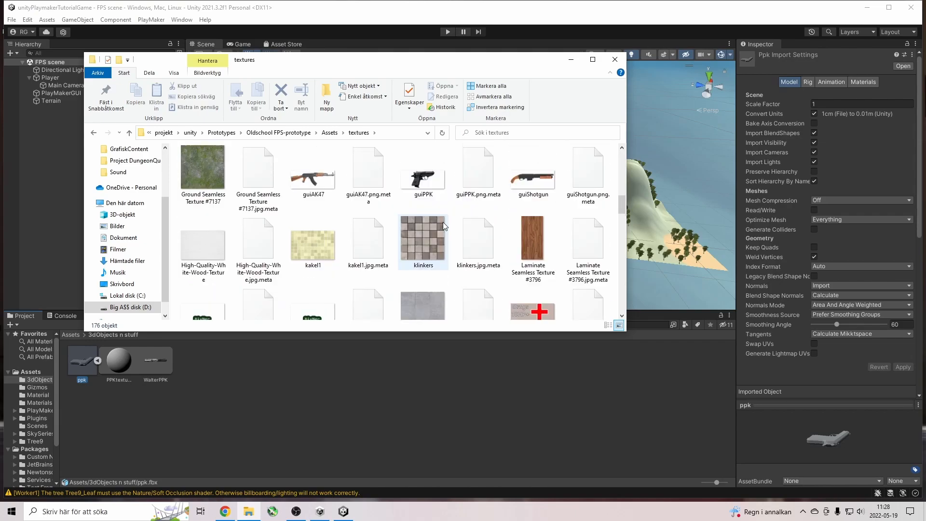
{"action": "left_click_drag", "start_coordinate": [443, 222], "coordinate": [419, 232]}
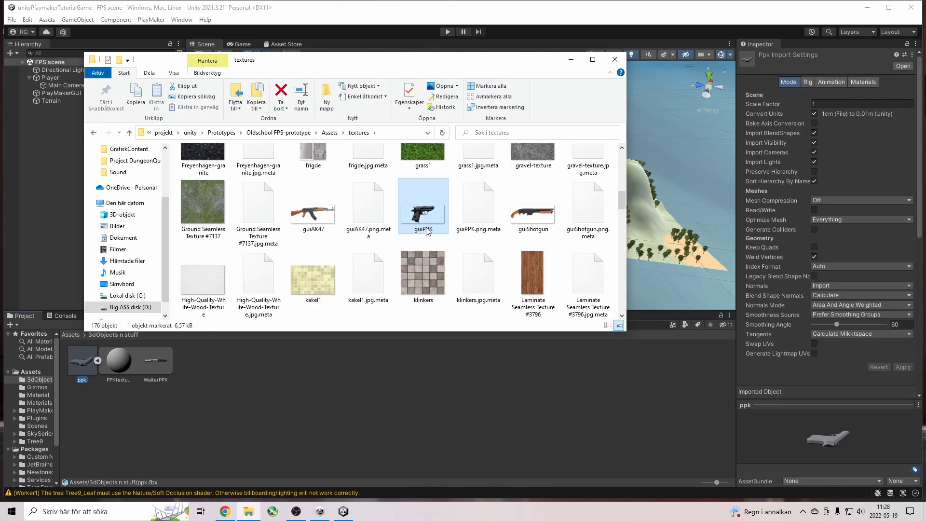
{"action": "scroll", "coordinate": [424, 230], "scroll_direction": "down", "scroll_amount": 1}
{"action": "scroll", "coordinate": [428, 231], "scroll_direction": "down", "scroll_amount": 5}
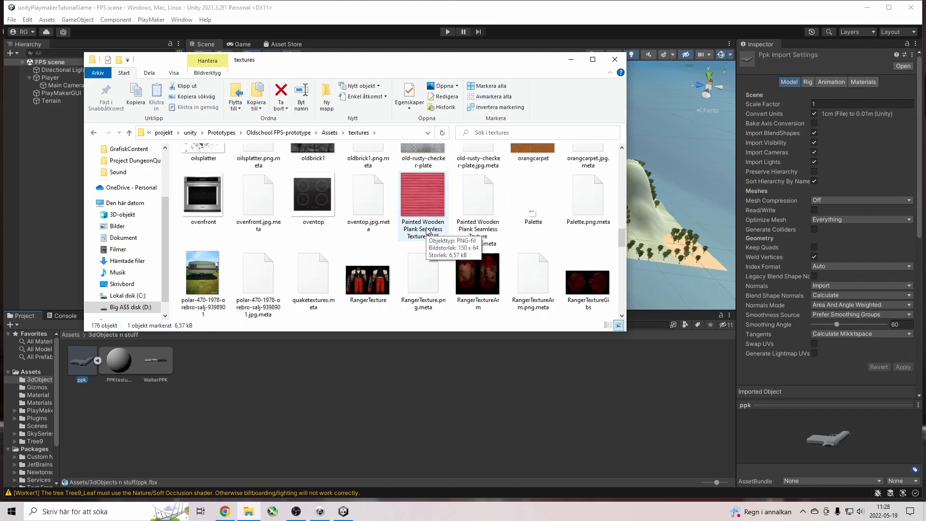
{"action": "scroll", "coordinate": [427, 231], "scroll_direction": "down", "scroll_amount": 10}
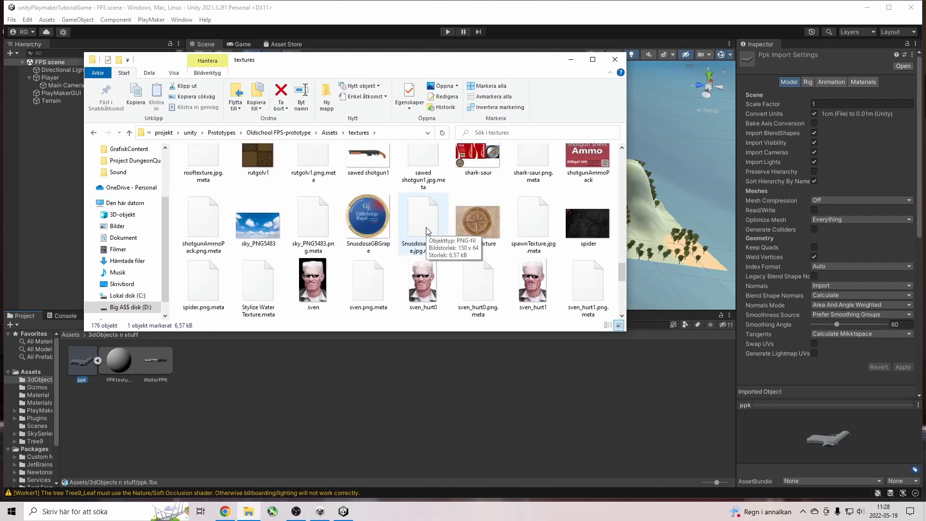
{"action": "scroll", "coordinate": [427, 230], "scroll_direction": "down", "scroll_amount": 2}
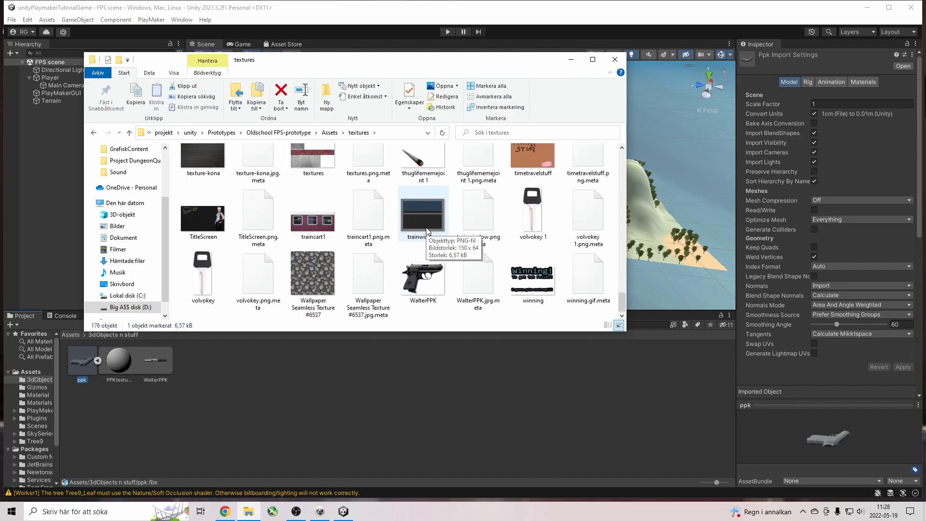
{"action": "left_click", "coordinate": [416, 282]}
{"action": "left_click_drag", "start_coordinate": [233, 400], "coordinate": [233, 399]}
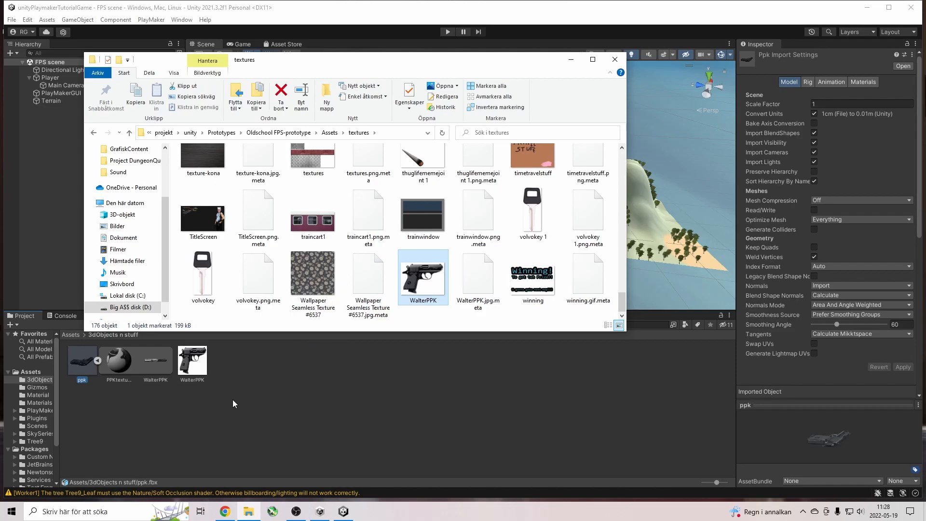
{"action": "left_click", "coordinate": [233, 399]}
- Inspect the ppk model's preview and the WalterPPK texture's import settings
{"action": "left_click", "coordinate": [83, 367]}
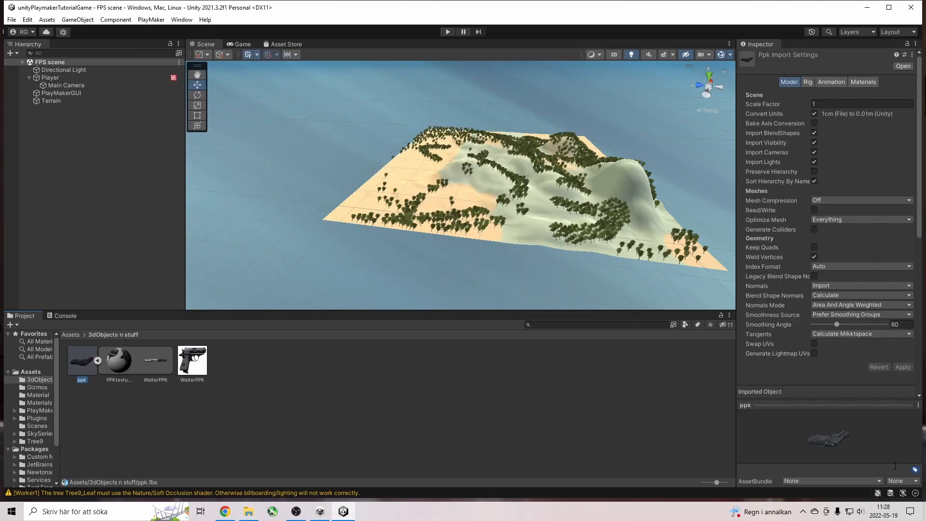
{"action": "left_click_drag", "start_coordinate": [834, 447], "coordinate": [816, 432]}
{"action": "left_click", "coordinate": [191, 365]}
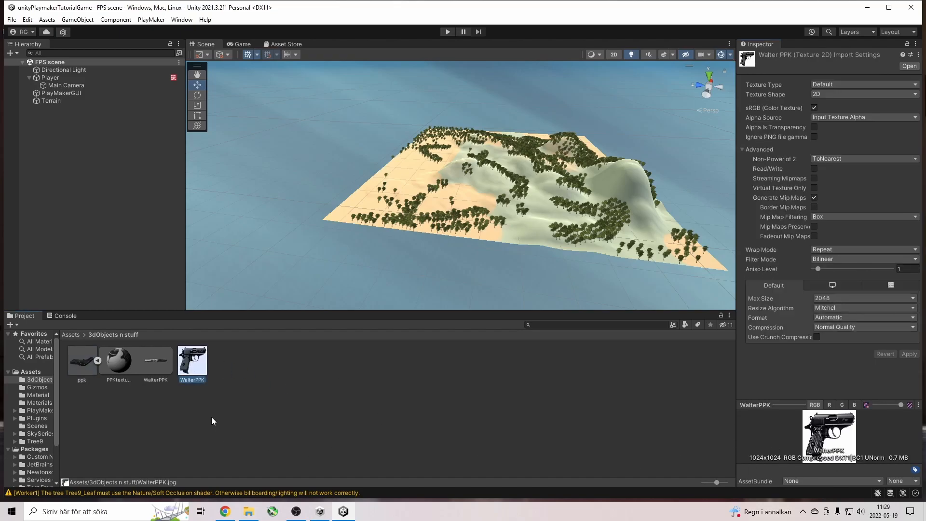
- Add the ppk model to the FPS scene as a child of the Player object, beside Main Camera
{"action": "left_click", "coordinate": [85, 365]}
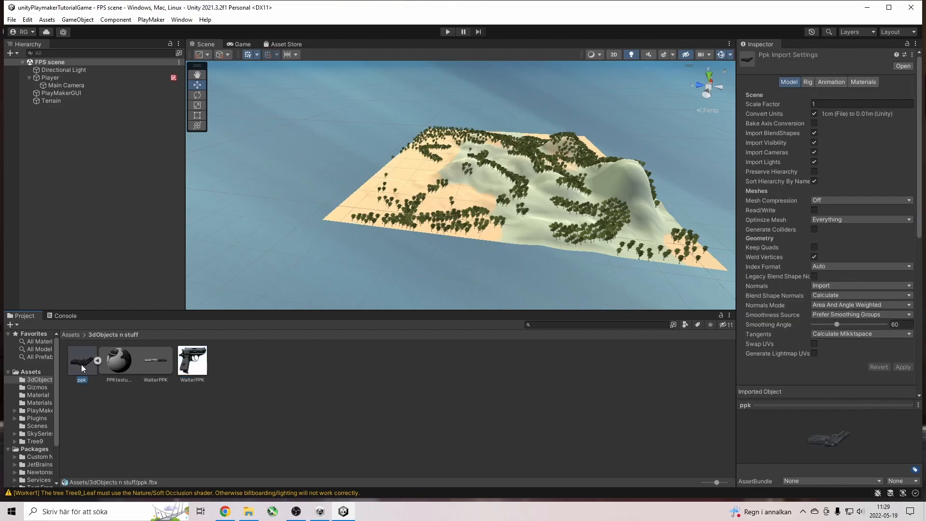
{"action": "left_click_drag", "start_coordinate": [92, 333], "coordinate": [83, 234]}
{"action": "left_click_drag", "start_coordinate": [45, 115], "coordinate": [59, 78]}
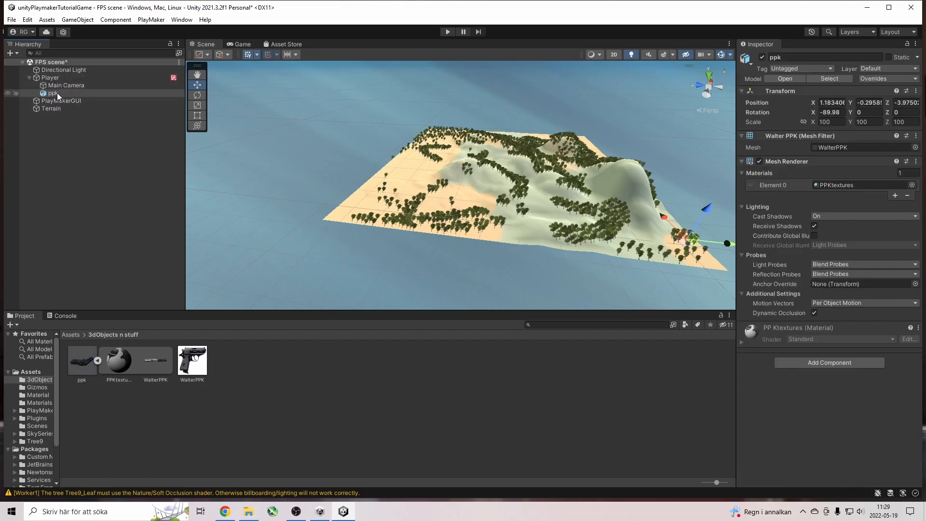
{"action": "right_click", "coordinate": [57, 94]}
{"action": "left_click", "coordinate": [55, 98]}
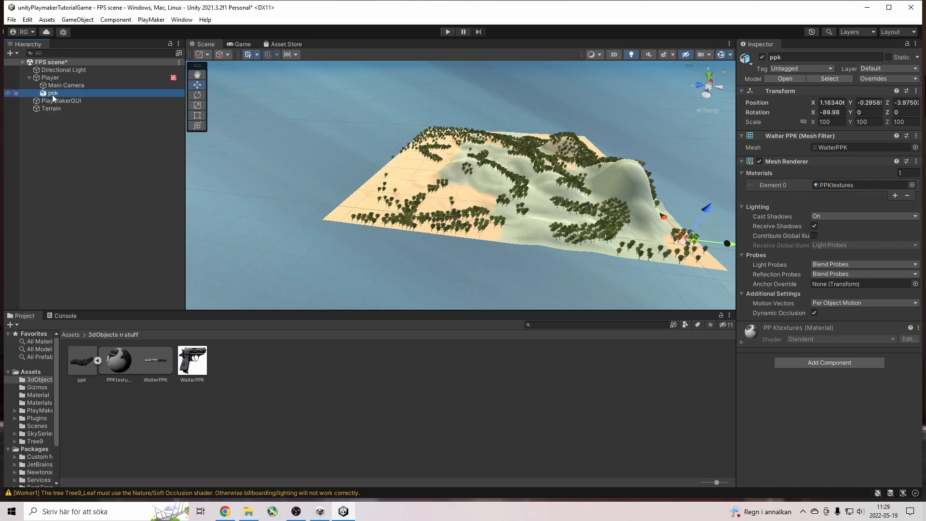
{"action": "left_click", "coordinate": [94, 154]}
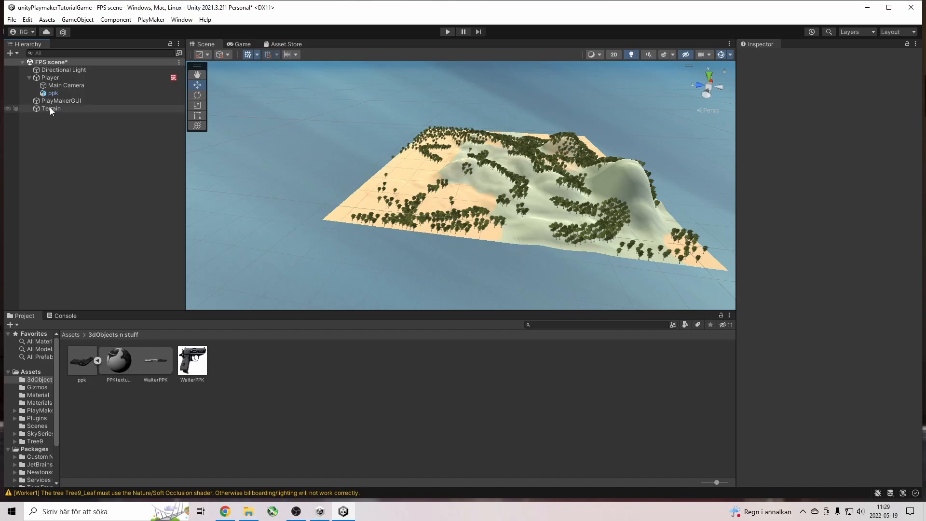
- Completely unpack the ppk prefab instance under the Player object
{"action": "right_click", "coordinate": [56, 95]}
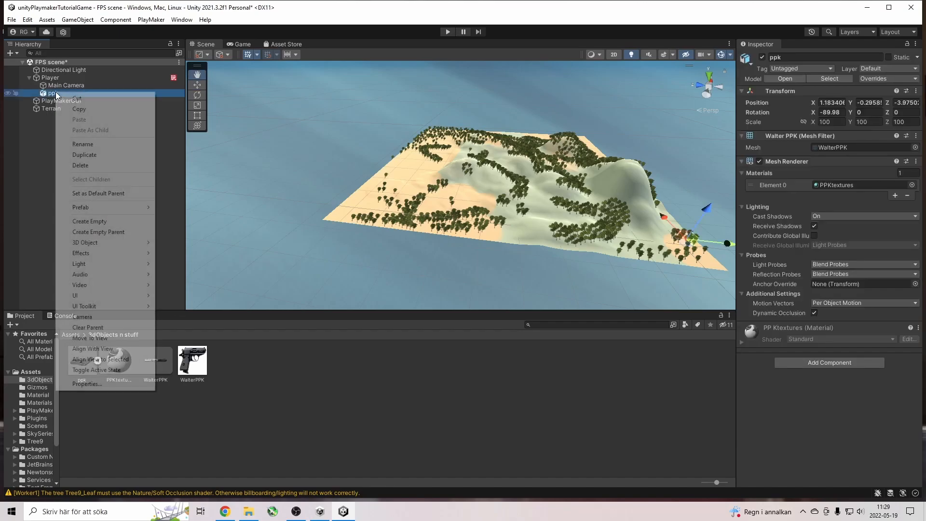
{"action": "mouse_move", "coordinate": [102, 207]}
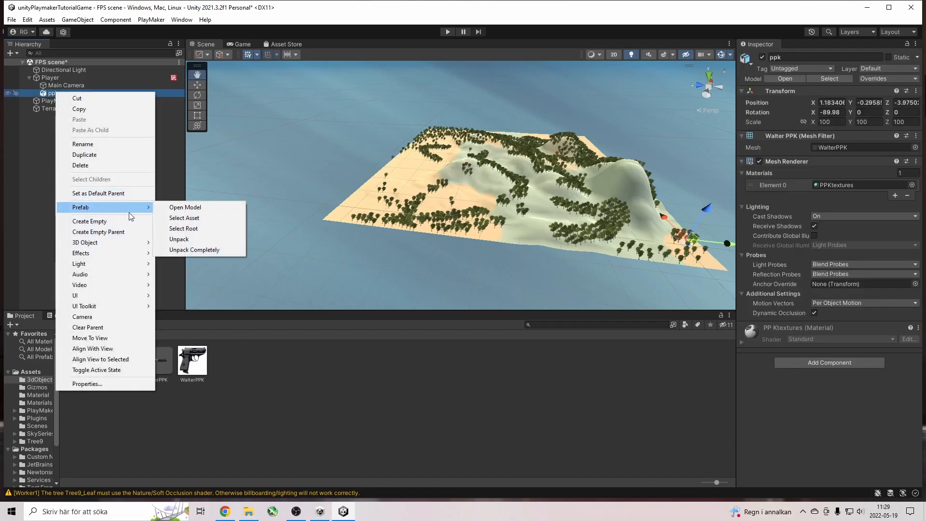
{"action": "left_click", "coordinate": [175, 251]}
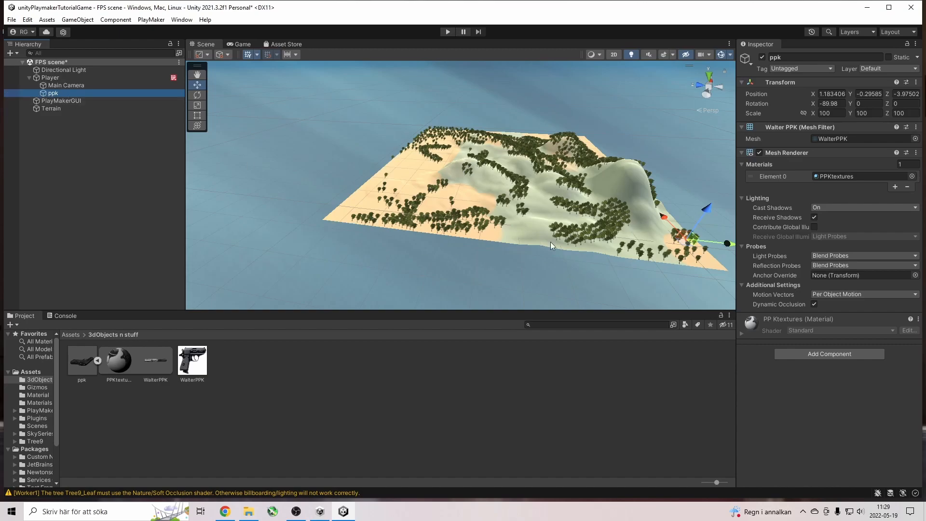
- Frame the ppk model in the scene and set its position to 0 on X, Y and Z
{"action": "left_click_drag", "start_coordinate": [540, 241], "coordinate": [607, 192], "text": "alt"}
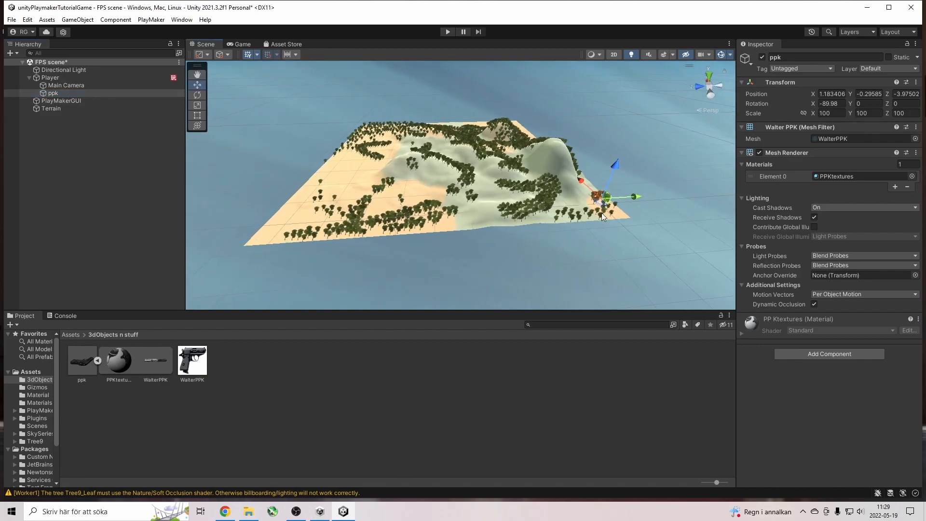
{"action": "key", "text": "f"}
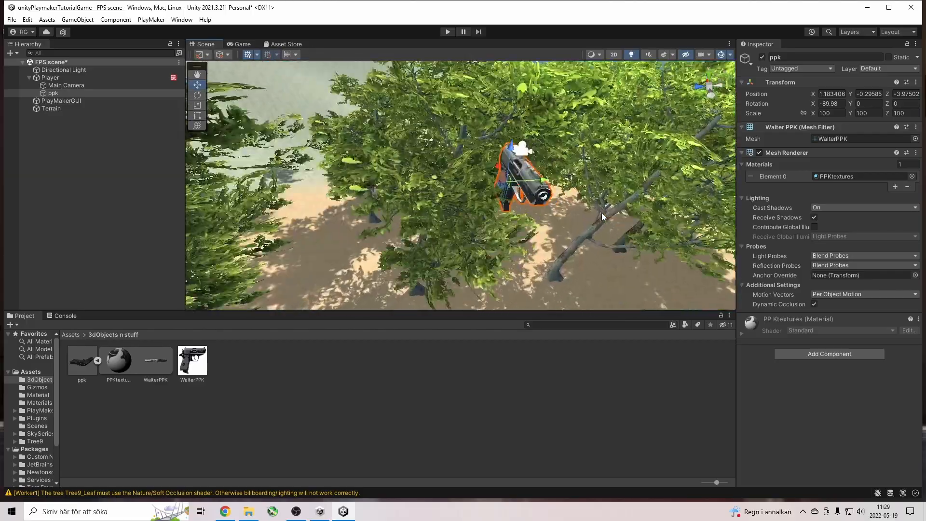
{"action": "left_click_drag", "start_coordinate": [555, 221], "coordinate": [388, 186], "text": "alt"}
{"action": "left_click", "coordinate": [831, 92]}
{"action": "type", "text": "0"}
{"action": "key", "text": "Tab"}
{"action": "type", "text": "0"}
{"action": "key", "text": "Tab"}
{"action": "type", "text": "0"}
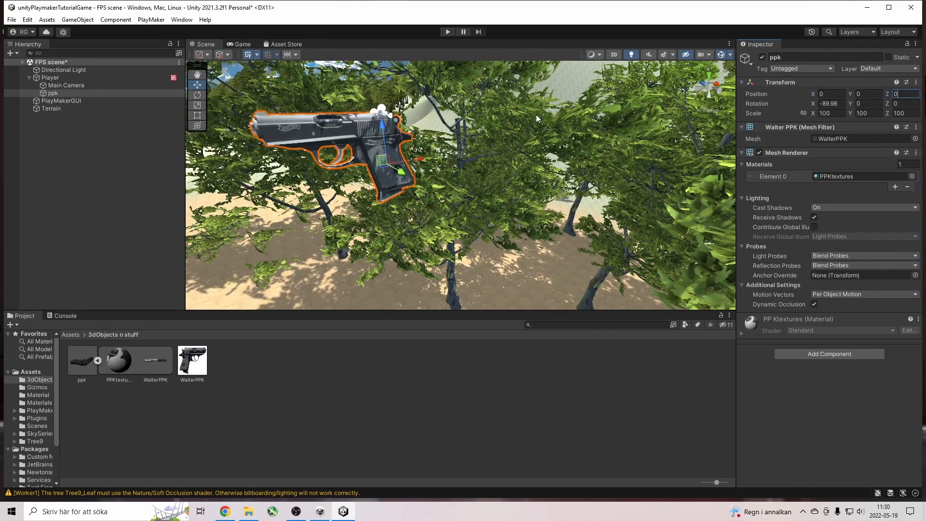
- Dock the Game view beside the Scene view and set its aspect ratio to 16:9
{"action": "left_click", "coordinate": [243, 44]}
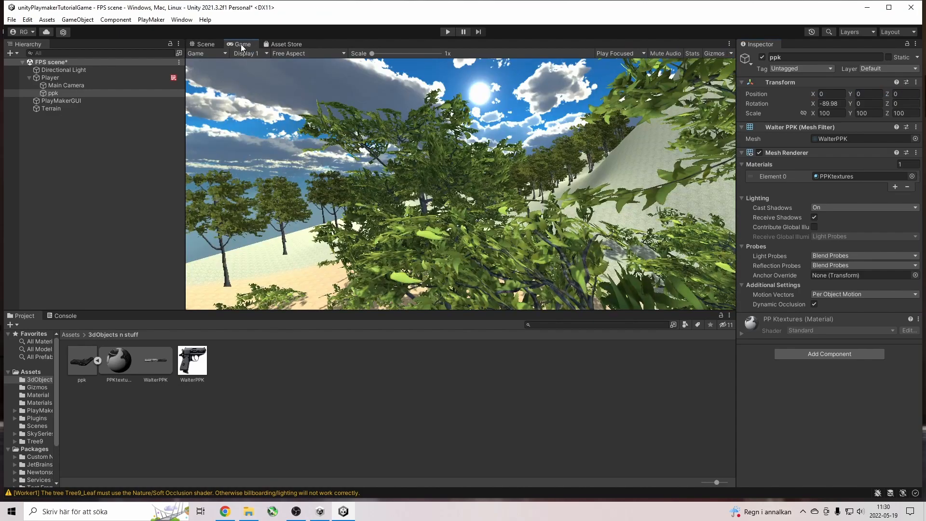
{"action": "left_click", "coordinate": [206, 44]}
{"action": "left_click_drag", "start_coordinate": [233, 44], "coordinate": [656, 190]}
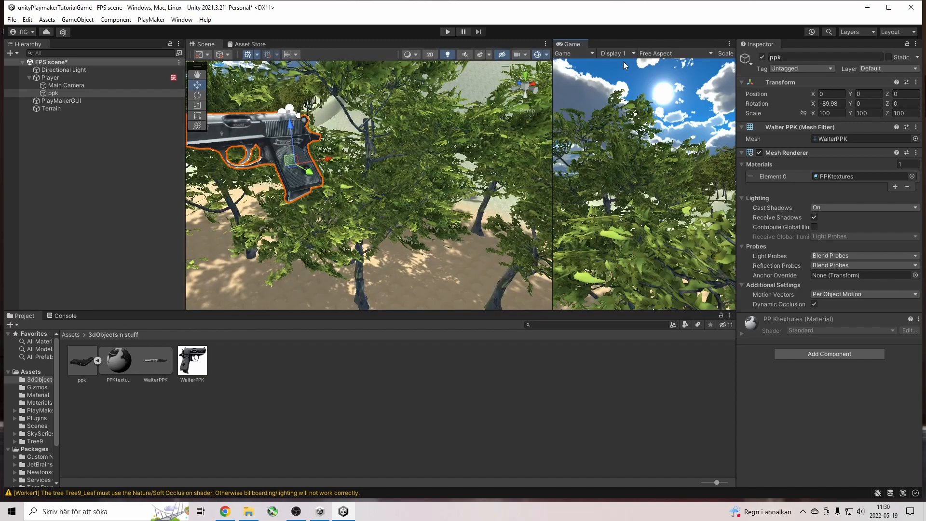
{"action": "left_click", "coordinate": [682, 53]}
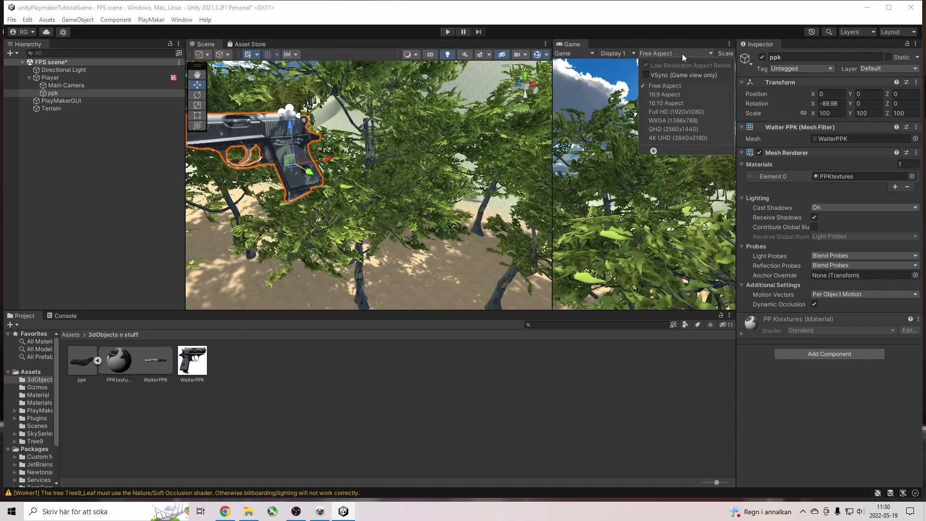
{"action": "left_click", "coordinate": [670, 95]}
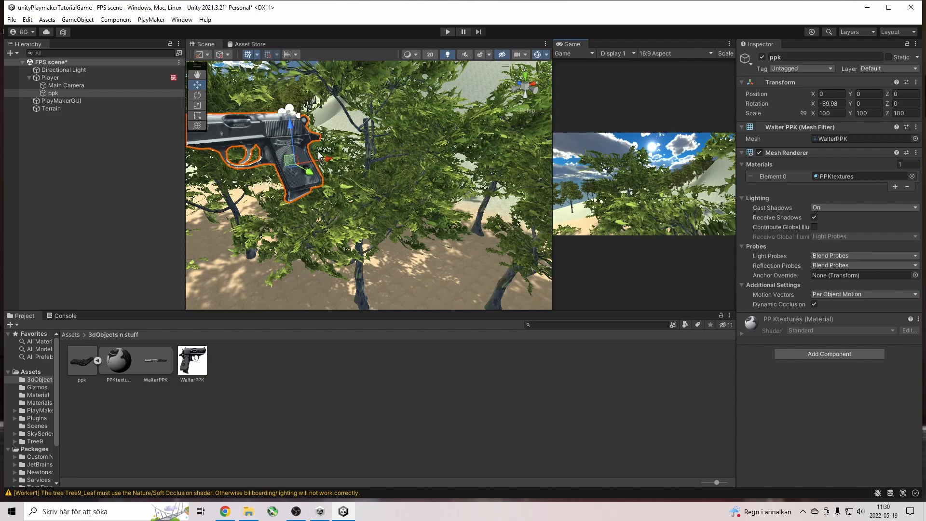
- Place the pistol in front of the camera at about X 2.19, Z 3.55 and set its Y rotation to 90
{"action": "left_click_drag", "start_coordinate": [330, 163], "coordinate": [302, 153]}
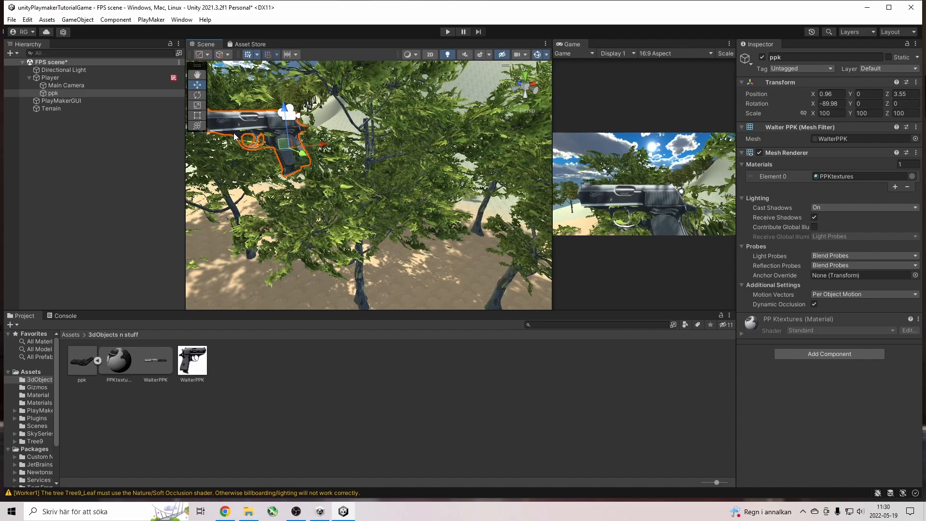
{"action": "right_click_drag", "start_coordinate": [349, 207], "coordinate": [304, 269]}
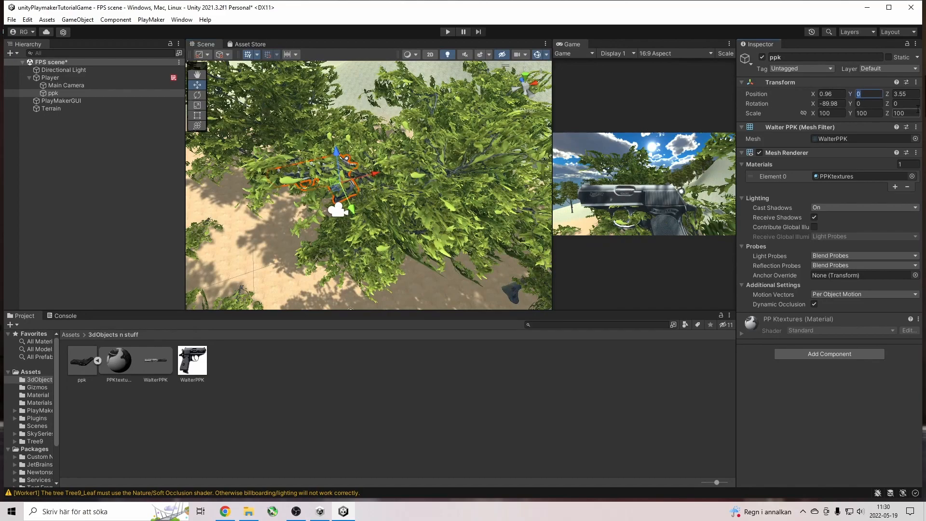
{"action": "type", "text": "90"}
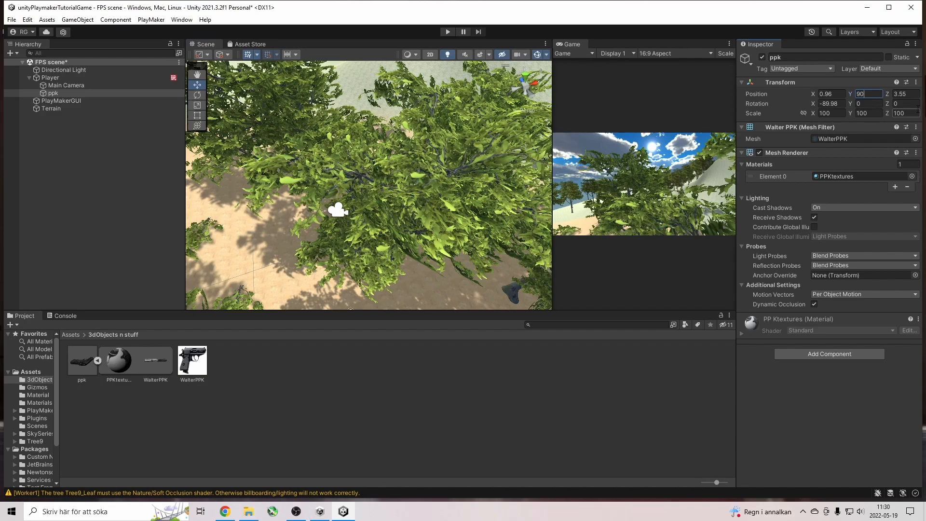
{"action": "key", "text": "Escape"}
{"action": "left_click", "coordinate": [873, 104]}
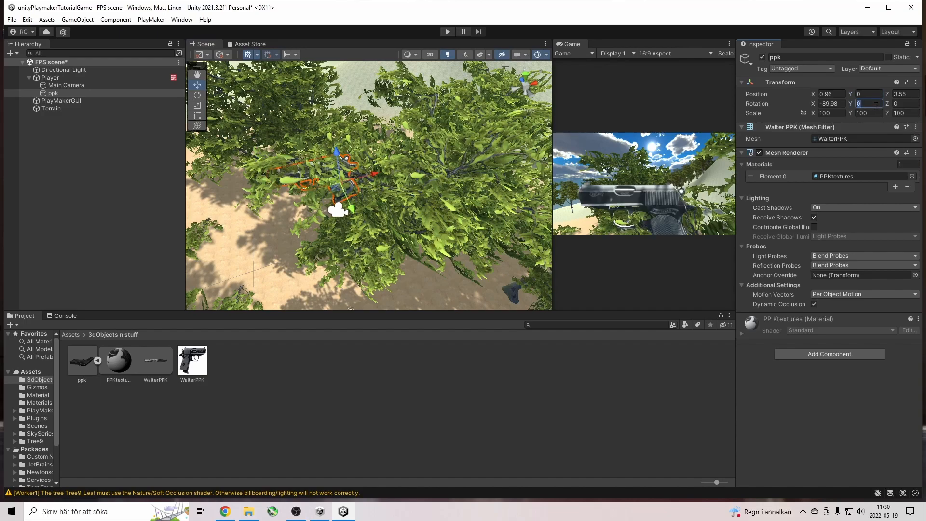
{"action": "type", "text": "90"}
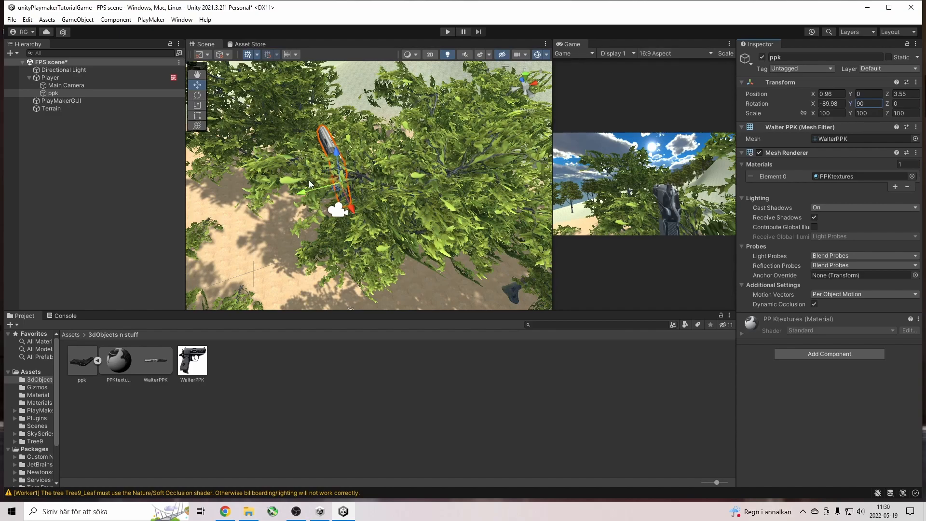
{"action": "left_click_drag", "start_coordinate": [304, 191], "coordinate": [325, 189]}
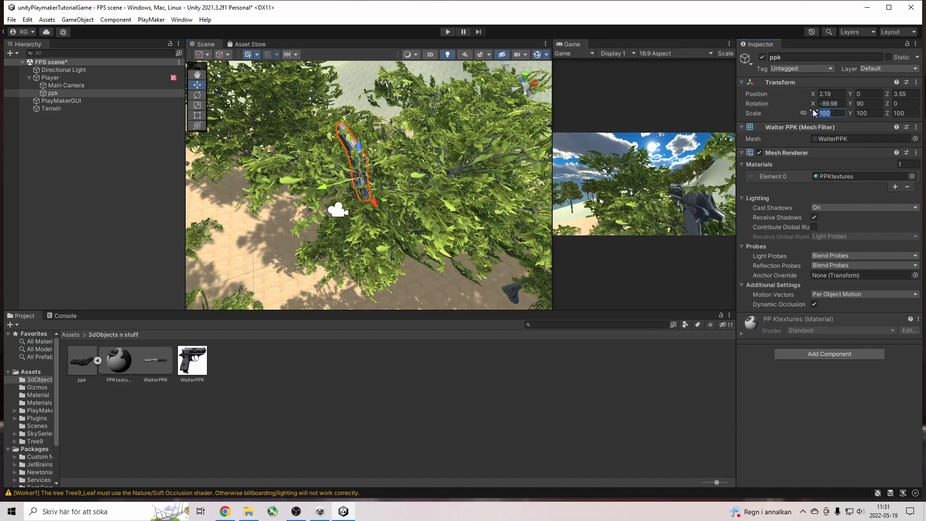
- Set the ppk model's scale to 20 on all three axes
{"action": "type", "text": "20"}
{"action": "key", "text": "Tab"}
{"action": "type", "text": "20"}
{"action": "key", "text": "Tab"}
{"action": "type", "text": "20"}
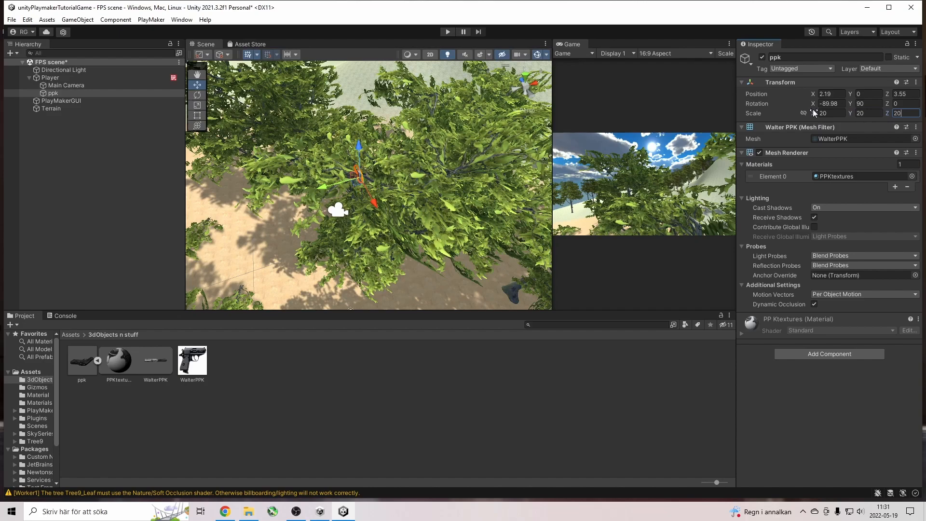
- Move the Player out of the tree foliage to about X -4.42, Y 4.19, Z -1.57
{"action": "left_click", "coordinate": [50, 78]}
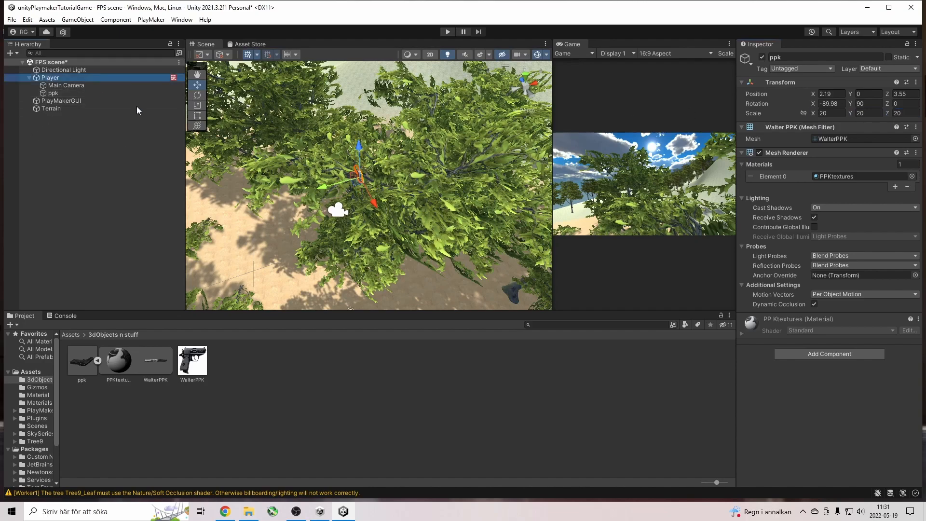
{"action": "left_click_drag", "start_coordinate": [377, 234], "coordinate": [304, 331]}
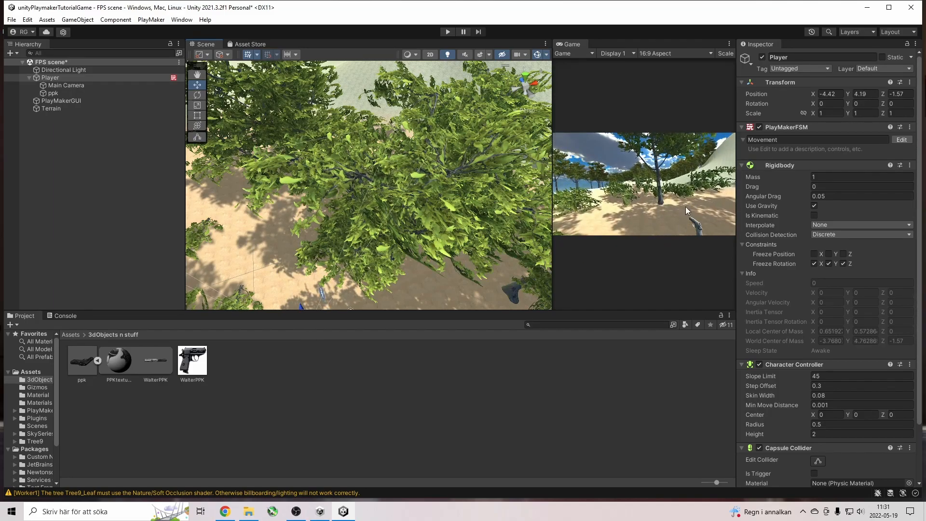
- Set the ppk model's scale to 40 on X, Y and Z
{"action": "left_click", "coordinate": [48, 94]}
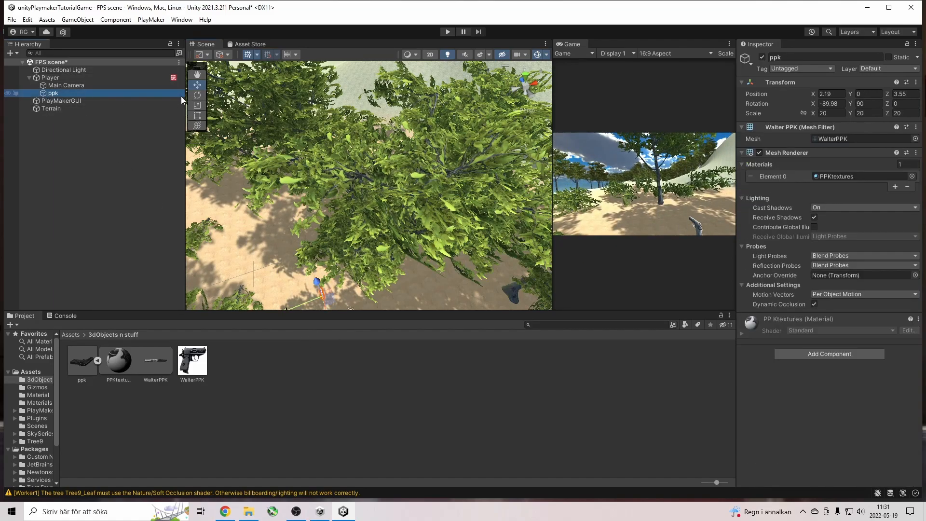
{"action": "left_click", "coordinate": [829, 114]}
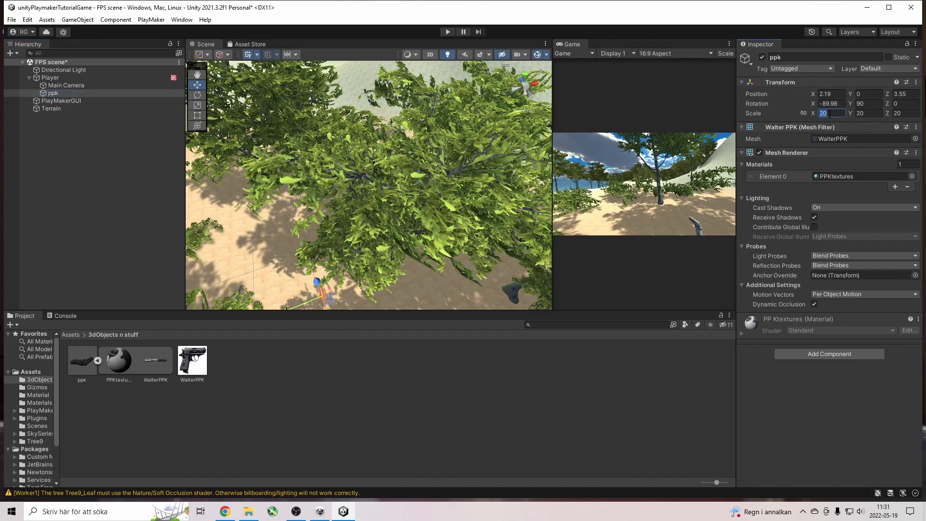
{"action": "type", "text": "40"}
{"action": "key", "text": "Tab"}
{"action": "type", "text": "40"}
{"action": "key", "text": "Tab"}
{"action": "type", "text": "40"}
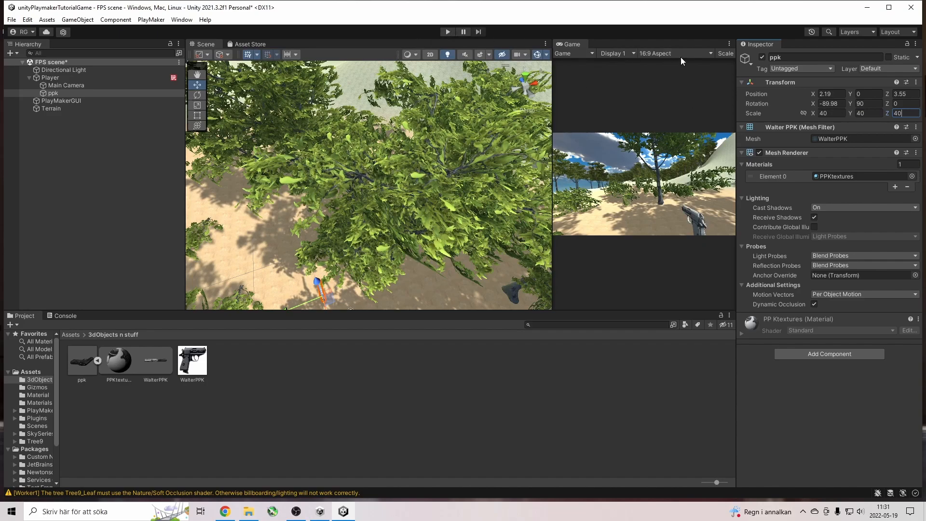
- Widen the Game view and test-play the scene with Play Maximized
{"action": "left_click_drag", "start_coordinate": [550, 91], "coordinate": [476, 98]}
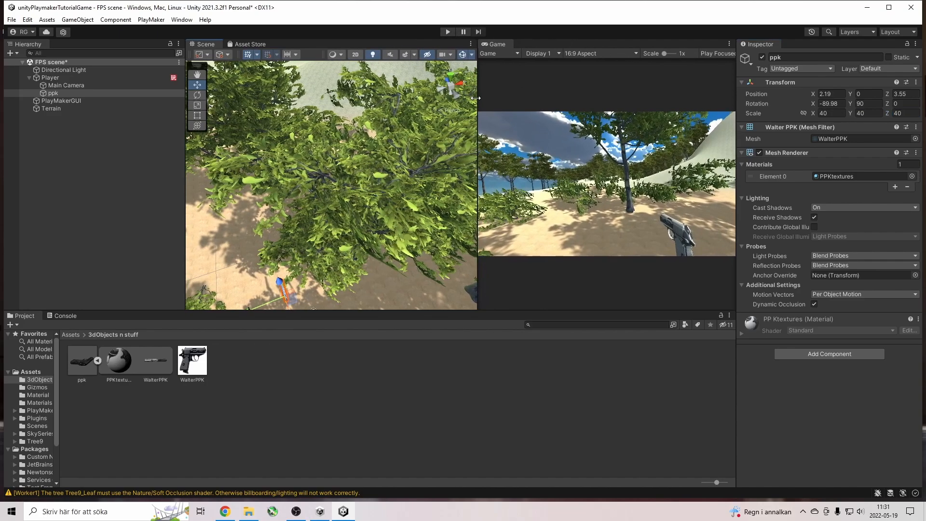
{"action": "left_click", "coordinate": [718, 54]}
{"action": "left_click", "coordinate": [729, 74]}
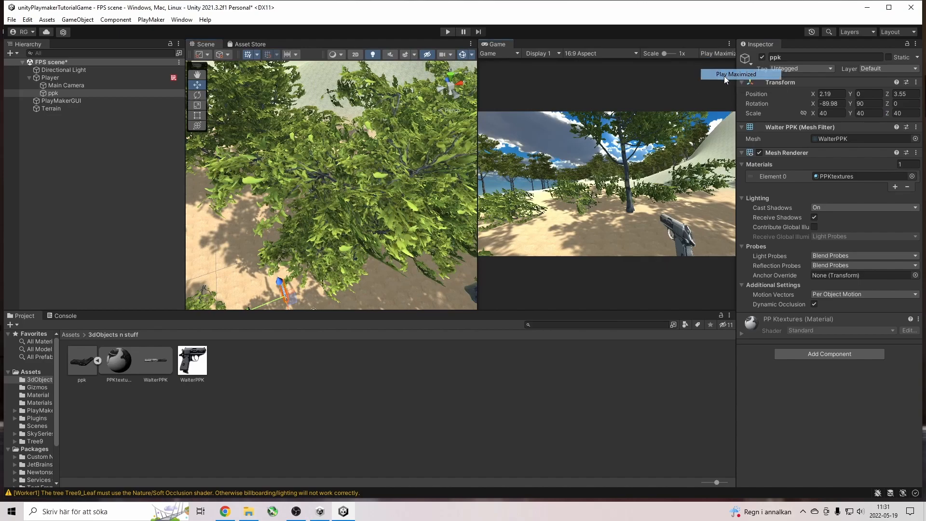
{"action": "left_click", "coordinate": [453, 32]}
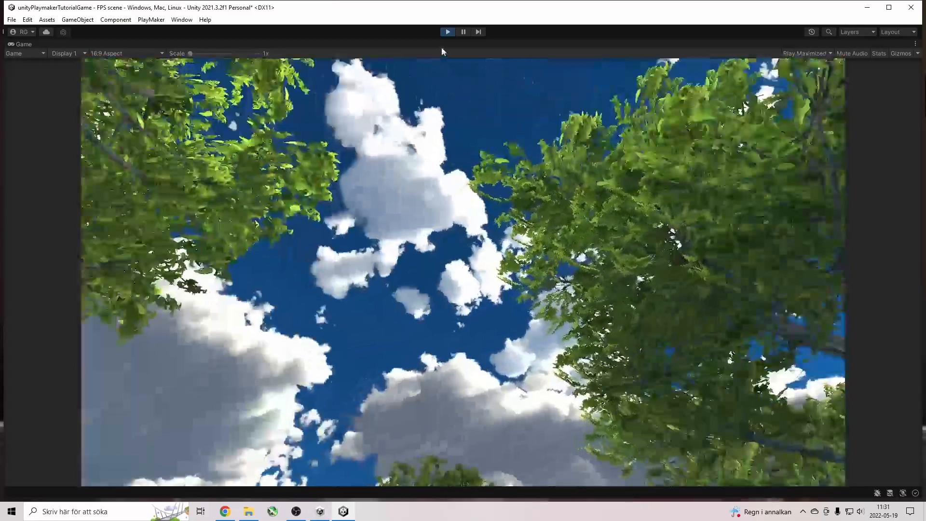
{"action": "left_click", "coordinate": [448, 31]}
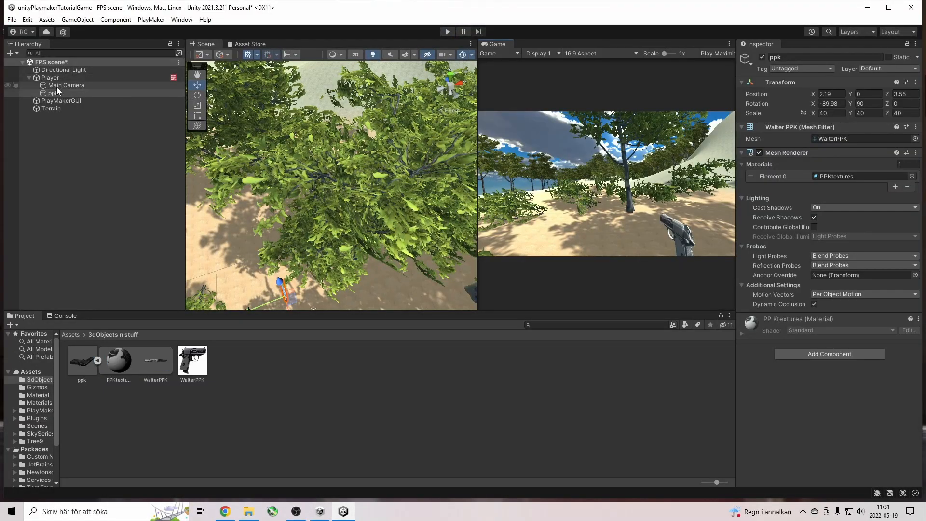
- Make ppk a child of Main Camera and play-test walking and looking around with the pistol
{"action": "left_click_drag", "start_coordinate": [53, 93], "coordinate": [66, 86]}
{"action": "left_click", "coordinate": [449, 32]}
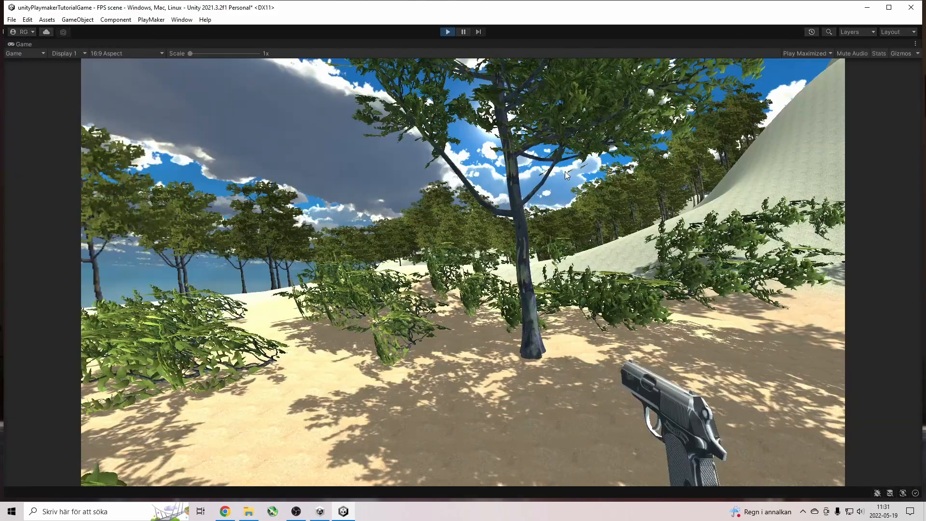
{"action": "key", "text": "w"}
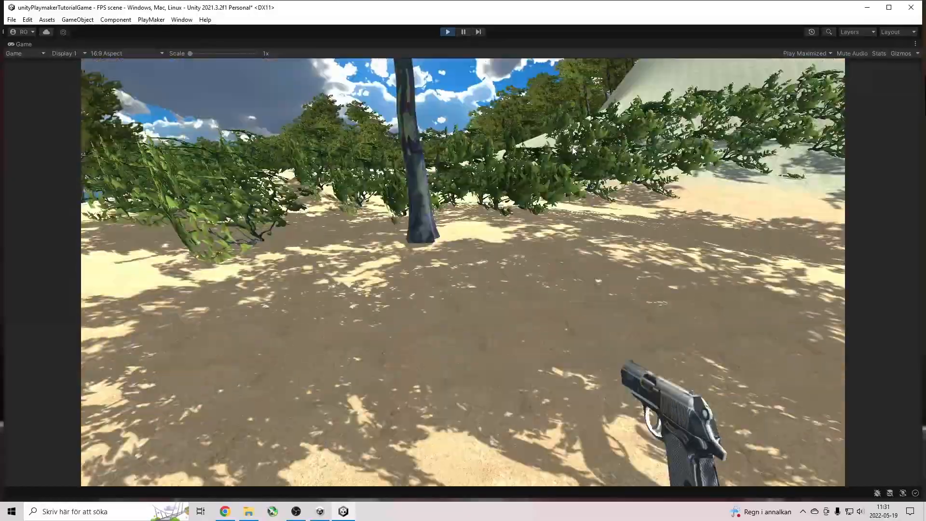
{"action": "key", "text": "w"}
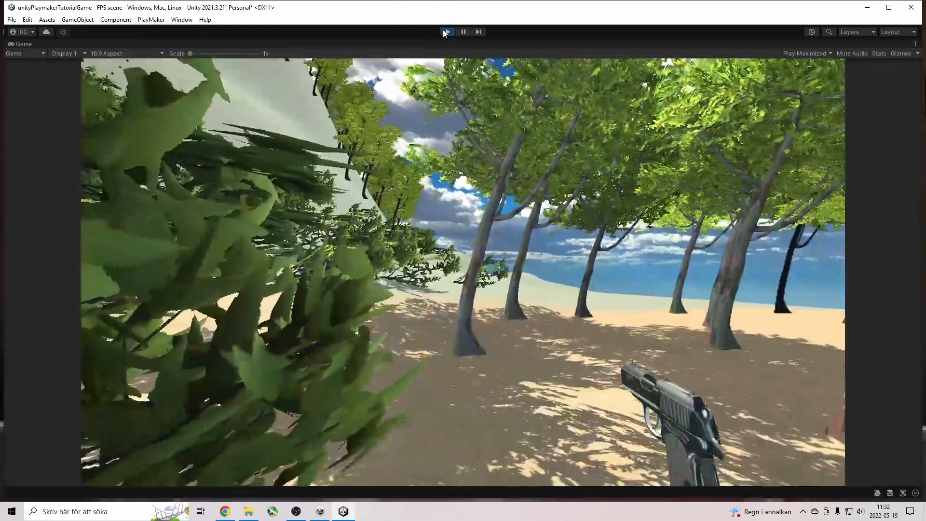
{"action": "left_click", "coordinate": [447, 32]}
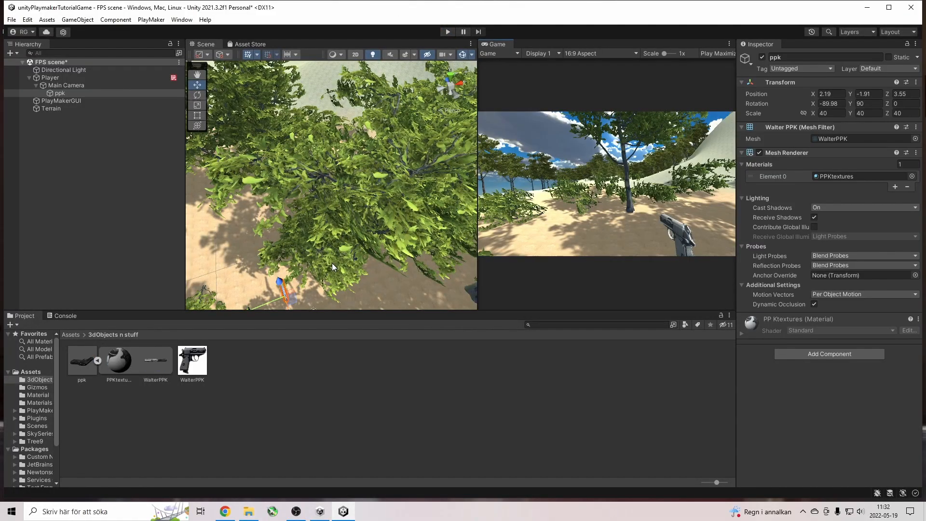
- Move the ppk model closer to the Player's camera, to about X 1.23, Y -1.34, Z 1.54
{"action": "right_click_drag", "start_coordinate": [386, 218], "coordinate": [278, 104]}
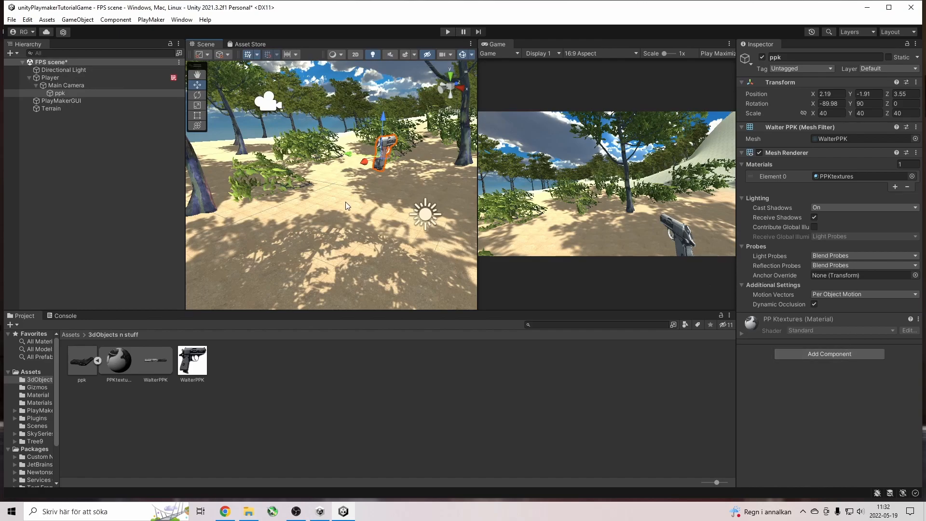
{"action": "left_click", "coordinate": [22, 78]}
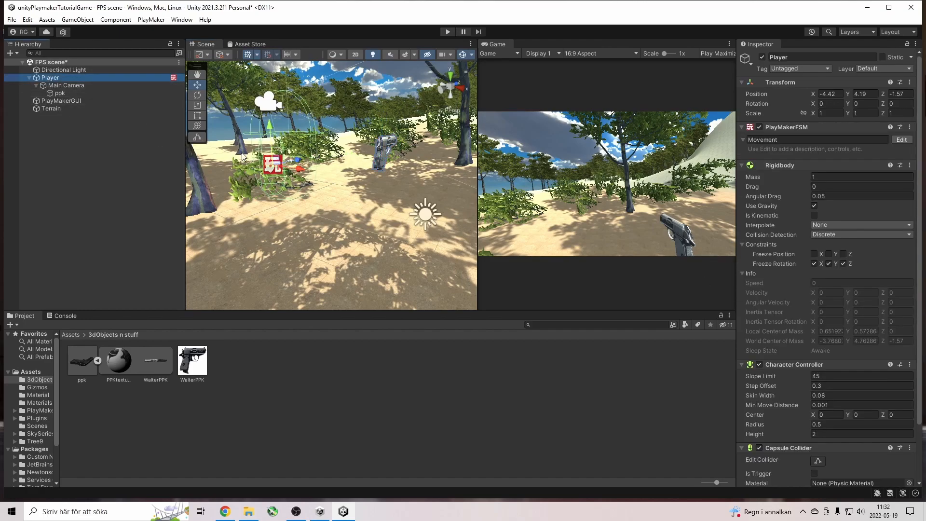
{"action": "right_click_drag", "start_coordinate": [278, 202], "coordinate": [603, 193]}
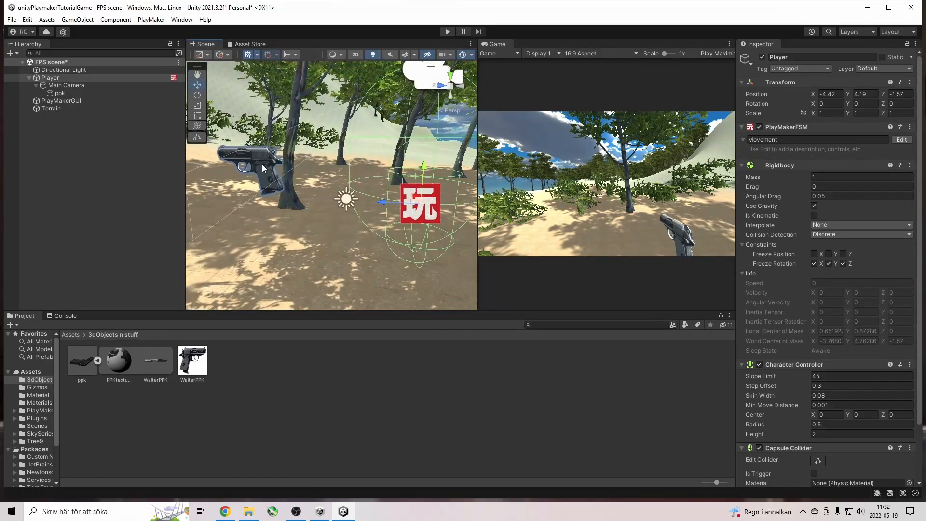
{"action": "left_click", "coordinate": [68, 95]}
{"action": "left_click_drag", "start_coordinate": [305, 180], "coordinate": [379, 180]}
{"action": "left_click_drag", "start_coordinate": [342, 142], "coordinate": [344, 119]}
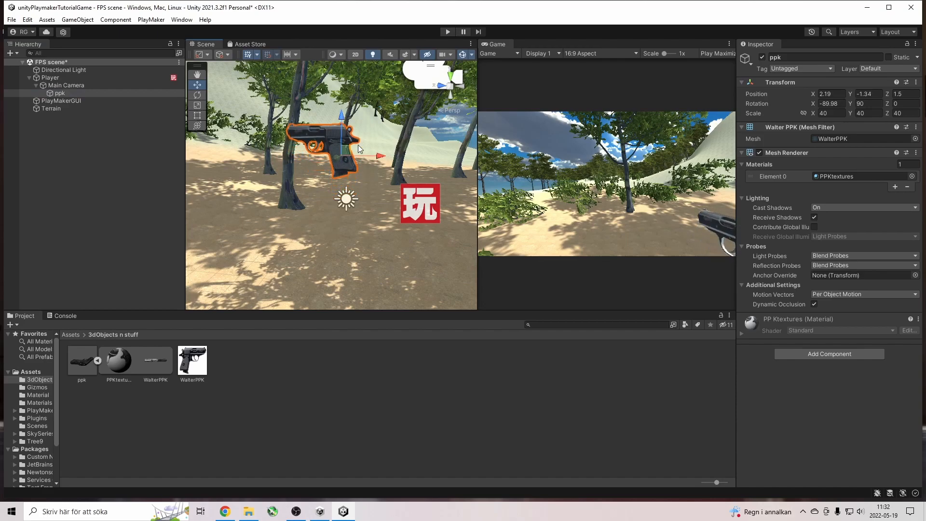
{"action": "left_click_drag", "start_coordinate": [378, 156], "coordinate": [335, 171]}
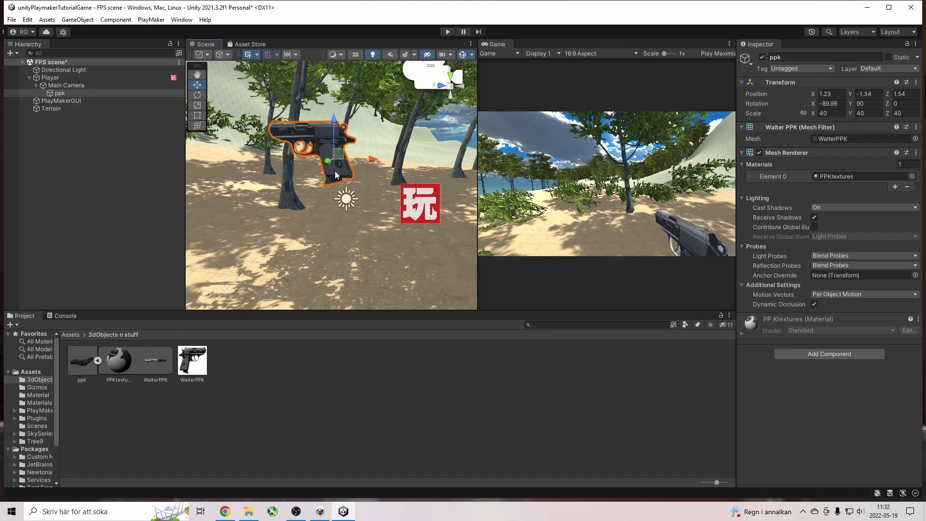
- Play-test the pistol's new position and set the ppk model's scale to 35 on X, Y and Z
{"action": "left_click", "coordinate": [448, 32]}
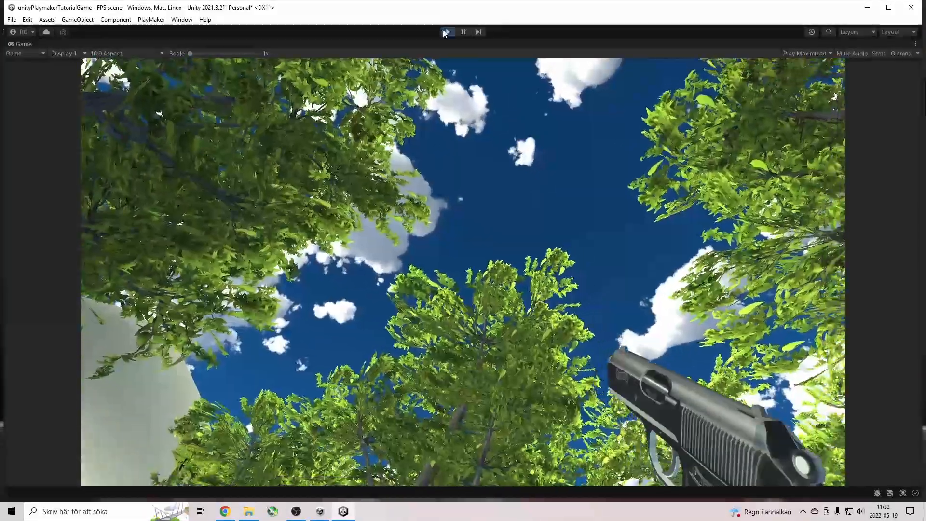
{"action": "left_click", "coordinate": [446, 32]}
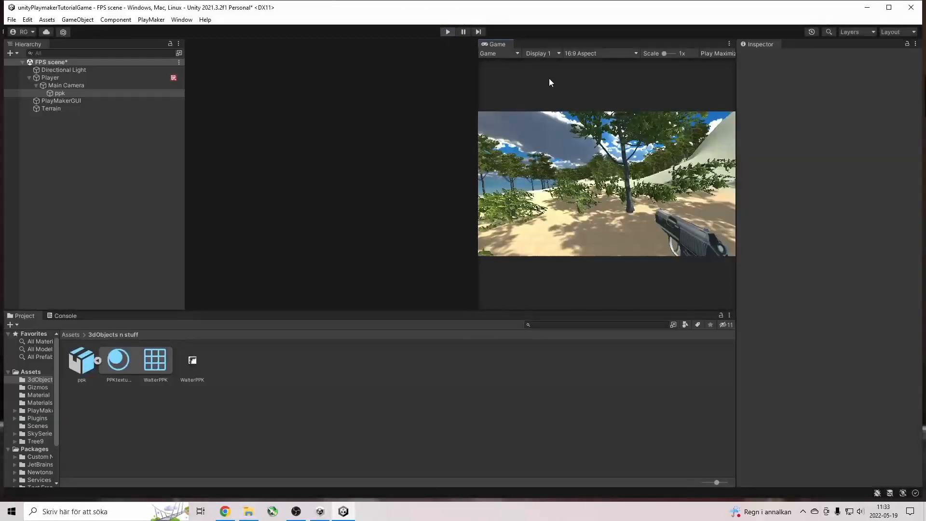
{"action": "left_click", "coordinate": [832, 112]}
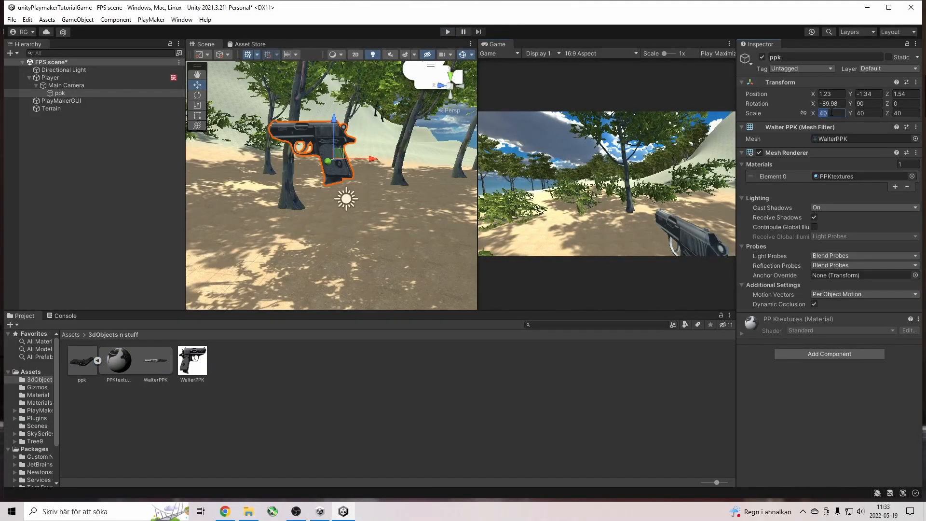
{"action": "type", "text": "35"}
{"action": "key", "text": "Tab"}
{"action": "type", "text": "35"}
{"action": "key", "text": "Tab"}
{"action": "type", "text": "35"}
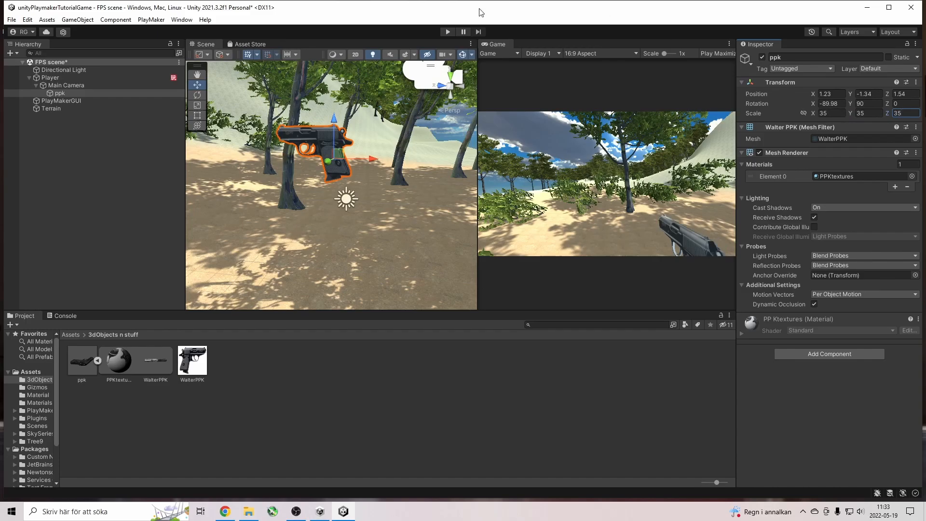
- Play-test walking and looking around with the resized pistol, and save the scene
{"action": "left_click", "coordinate": [448, 33]}
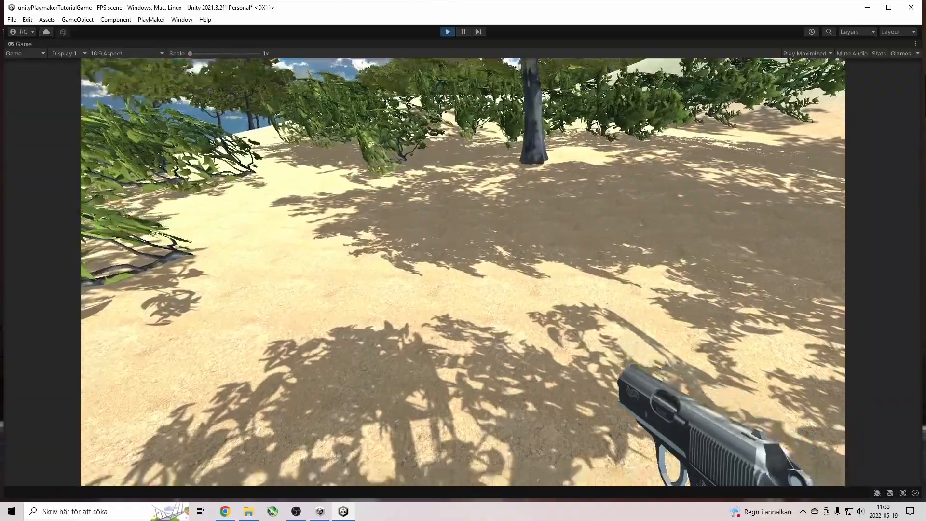
{"action": "key", "text": "w"}
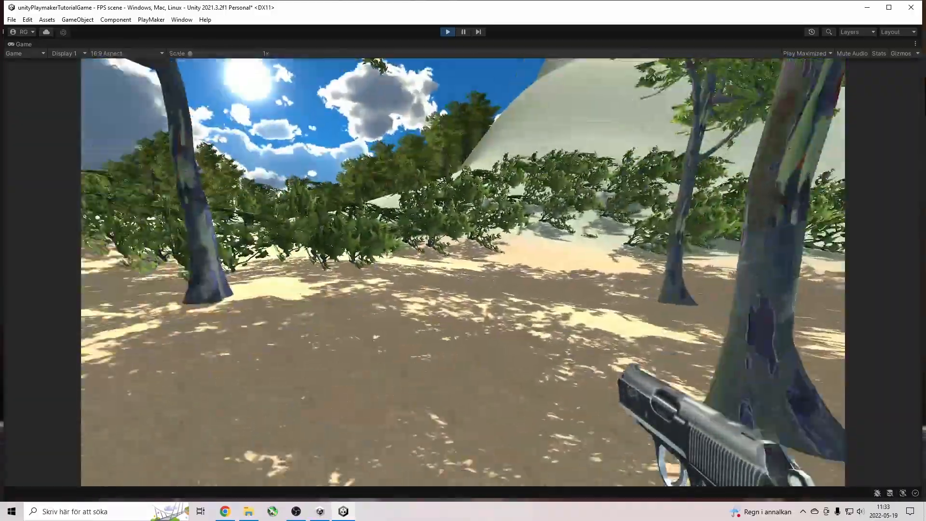
{"action": "key", "text": "w"}
{"action": "key", "text": "w"}
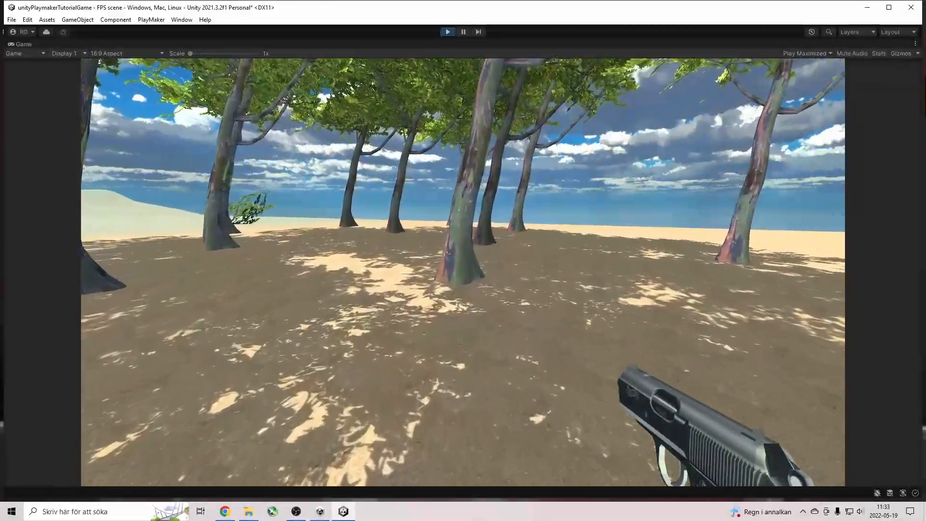
{"action": "key", "text": "w"}
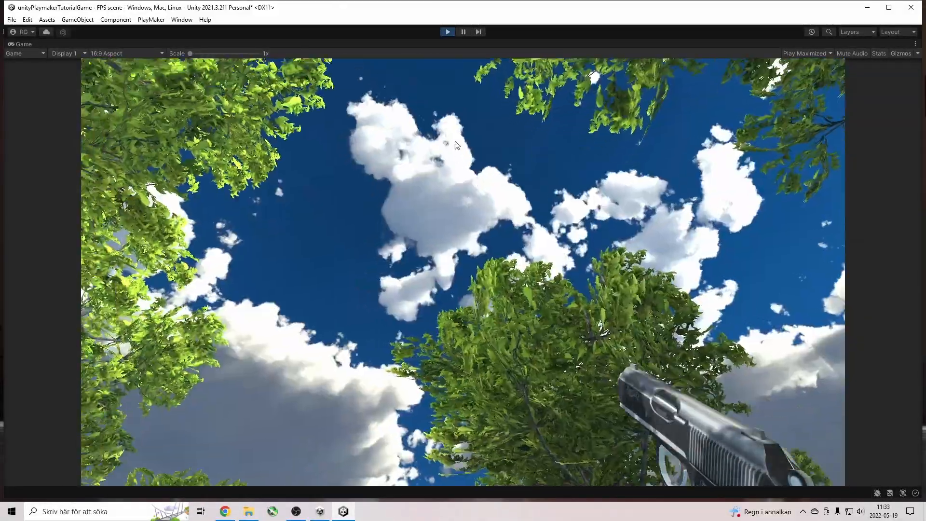
{"action": "left_click", "coordinate": [449, 32]}
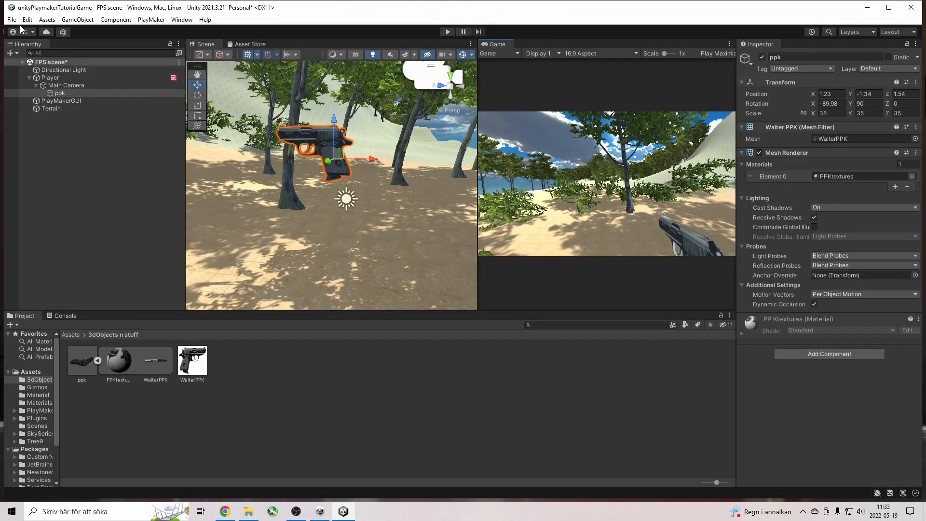
{"action": "left_click", "coordinate": [11, 20]}
{"action": "left_click", "coordinate": [29, 68]}
- Add a UI Image under Main Camera and name it cross
{"action": "left_click", "coordinate": [81, 85]}
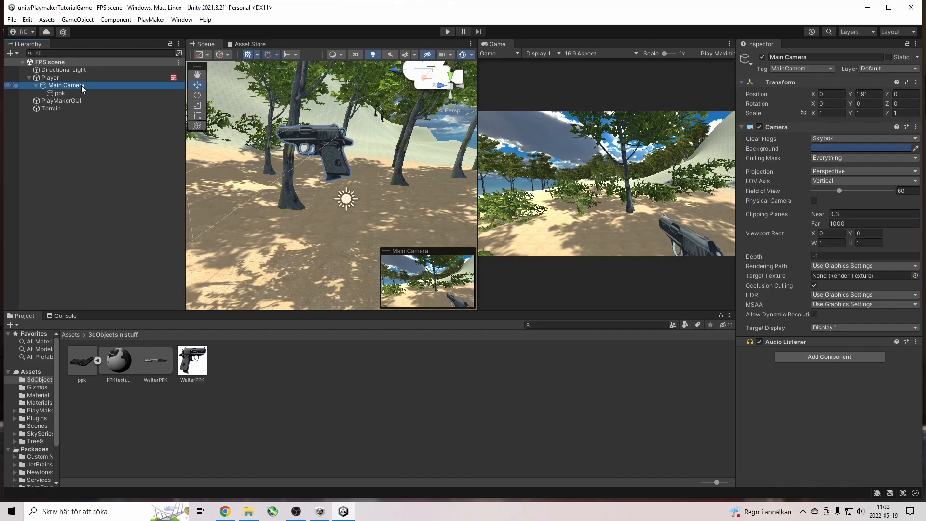
{"action": "right_click", "coordinate": [81, 85]}
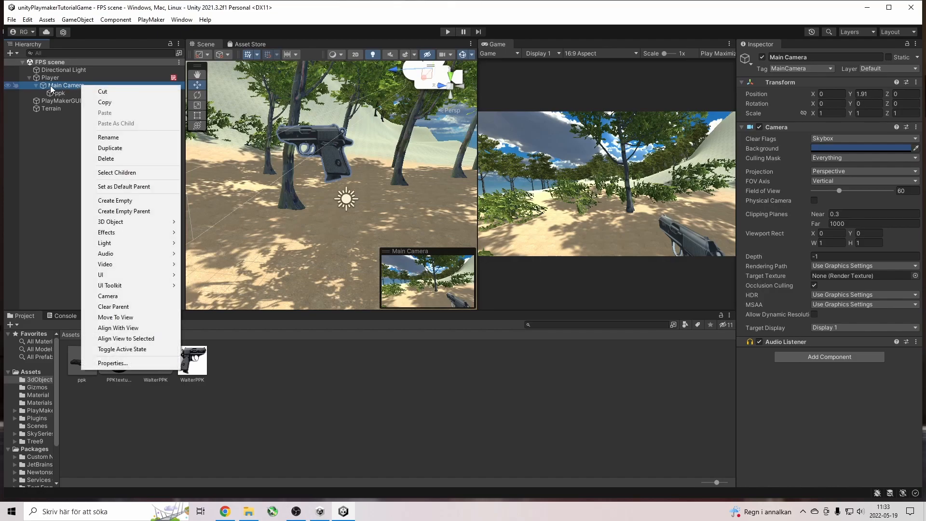
{"action": "mouse_move", "coordinate": [123, 254]}
{"action": "mouse_move", "coordinate": [137, 275]}
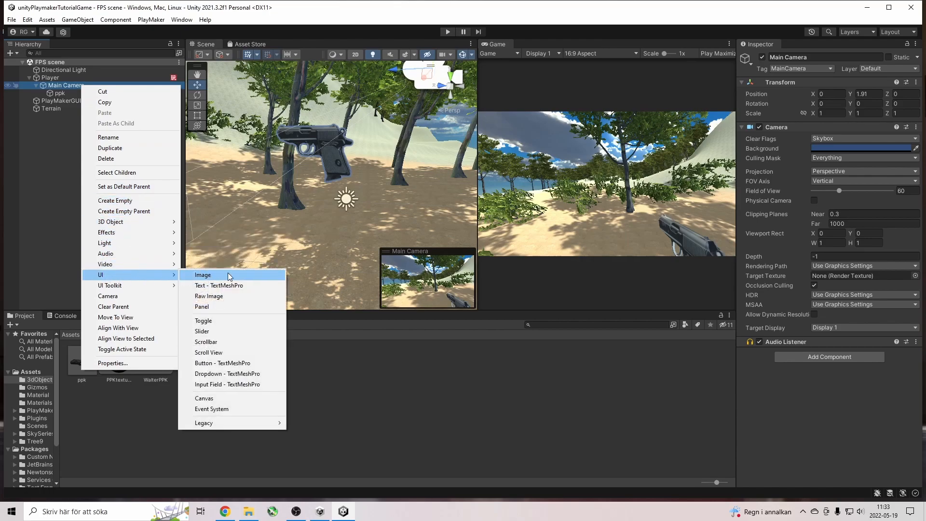
{"action": "left_click", "coordinate": [227, 275]}
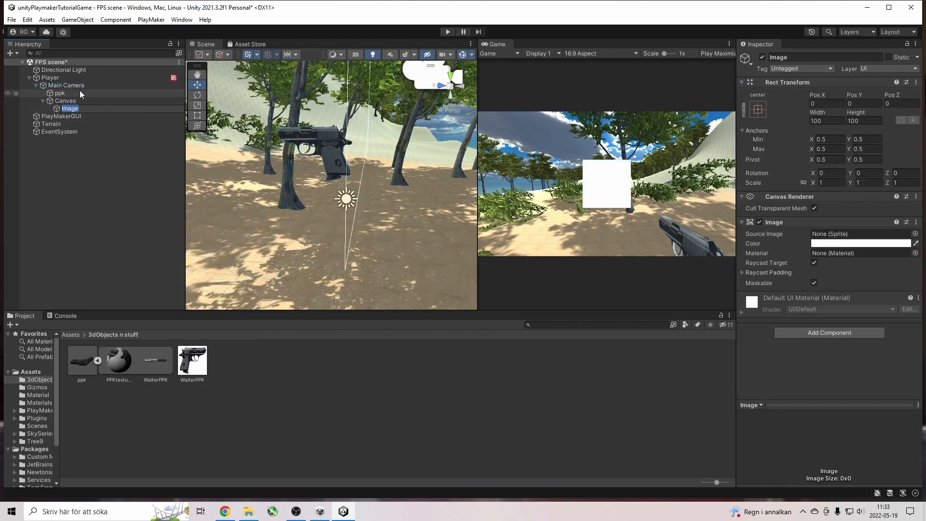
{"action": "left_click", "coordinate": [87, 108]}
{"action": "type", "text": "cross"}
{"action": "key", "text": "Return"}
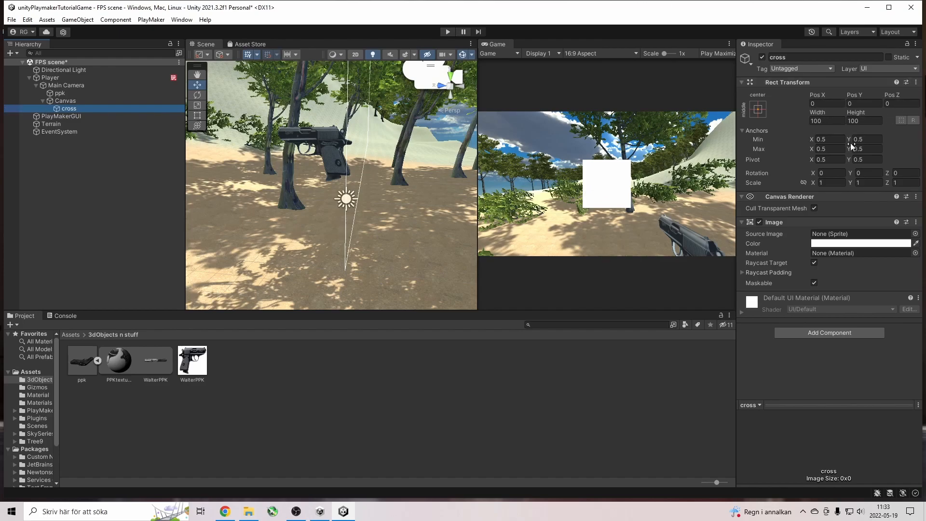
- Set the cross image's source sprite to Knob
{"action": "left_click", "coordinate": [916, 234]}
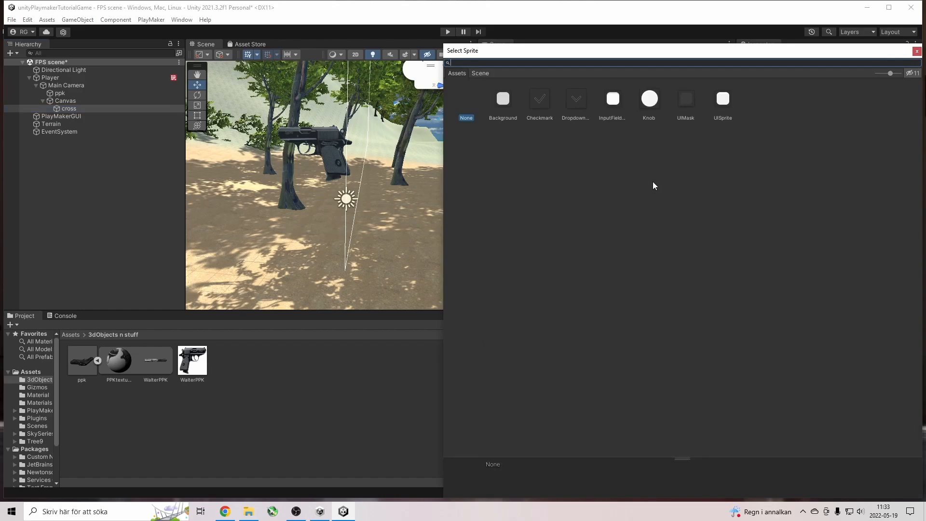
{"action": "left_click", "coordinate": [647, 102]}
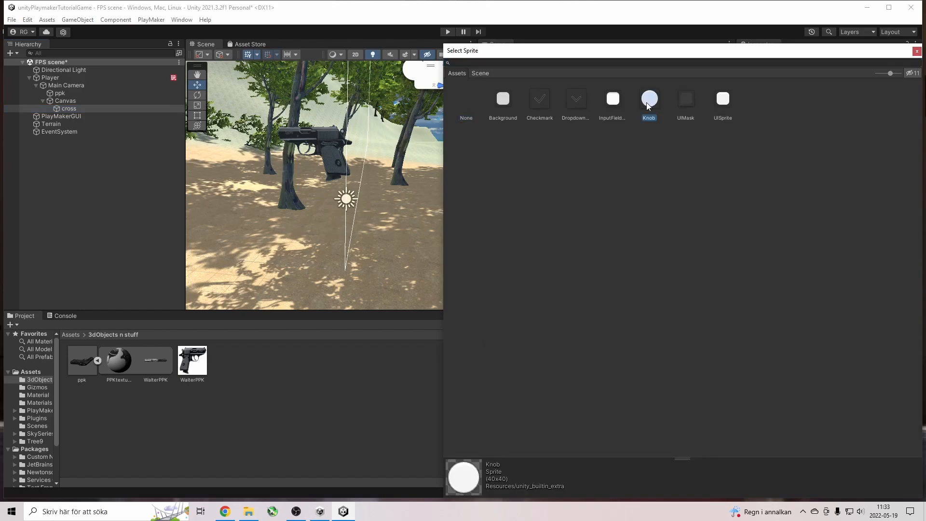
{"action": "double_click", "coordinate": [649, 100]}
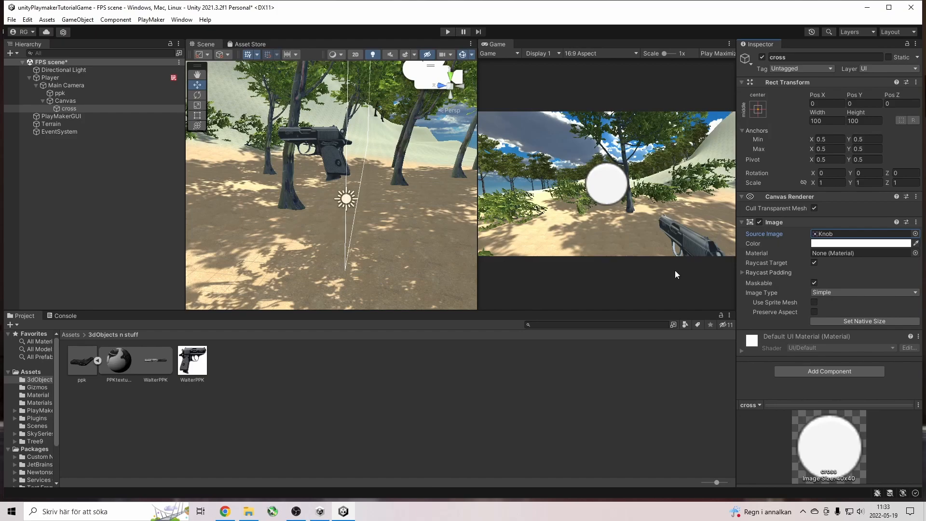
- Set the cross image's width and height to 5
{"action": "left_click", "coordinate": [826, 121]}
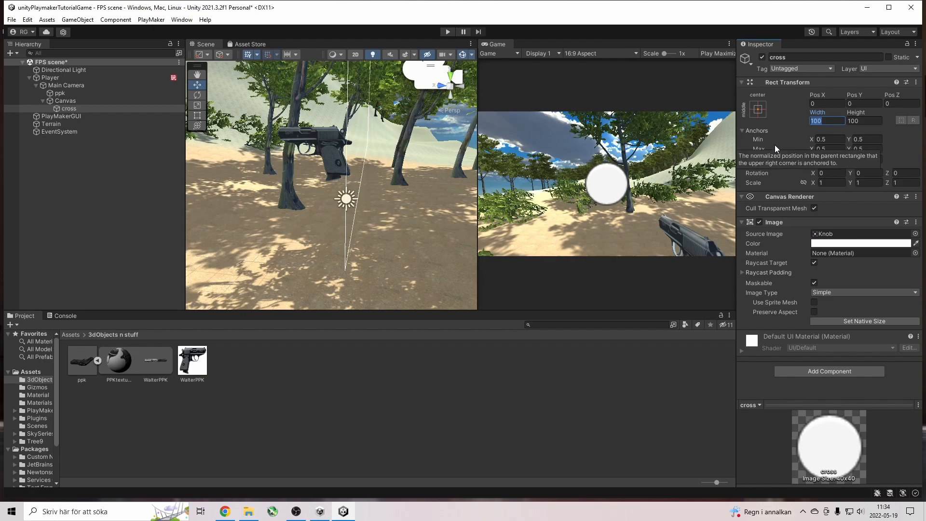
{"action": "type", "text": "1"}
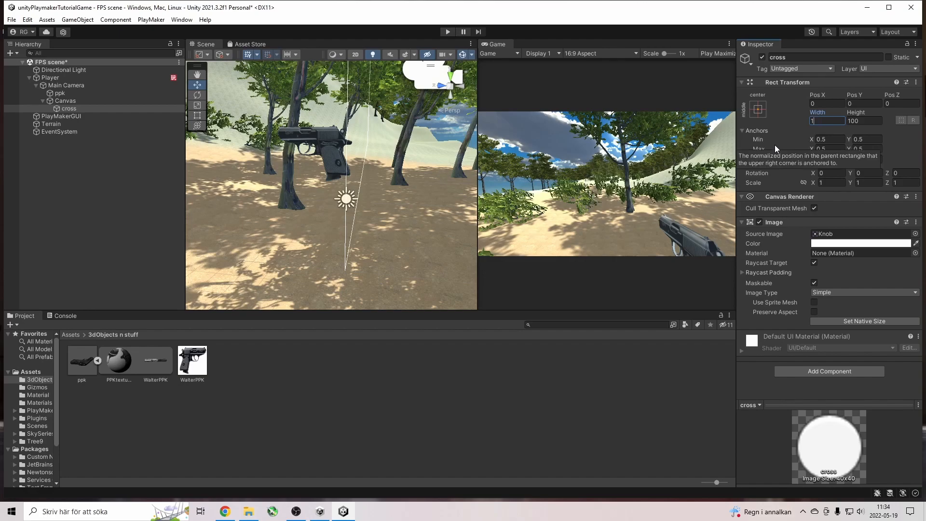
{"action": "key", "text": "BackSpace"}
{"action": "type", "text": "10"}
{"action": "key", "text": "BackSpace"}
{"action": "key", "text": "BackSpace"}
{"action": "type", "text": "5"}
{"action": "key", "text": "Tab"}
{"action": "type", "text": "5"}
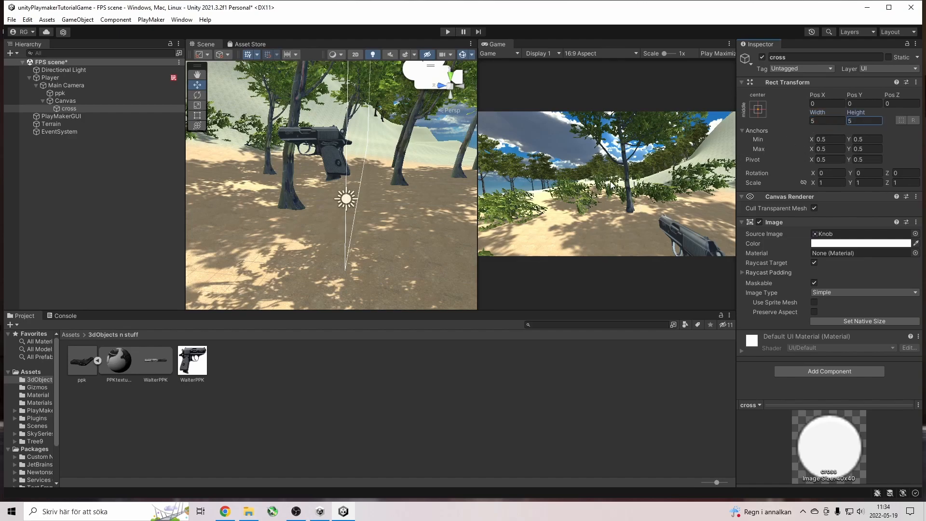
- Try black (000000) as the cross image's color, play-testing the crosshair before and after the change
{"action": "left_click", "coordinate": [448, 32]}
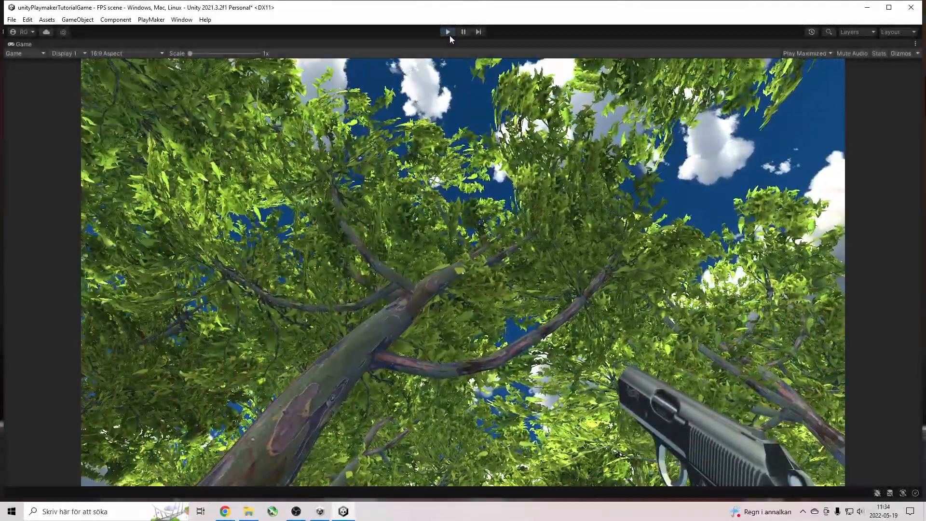
{"action": "left_click", "coordinate": [448, 33]}
{"action": "left_click", "coordinate": [823, 244]}
{"action": "mouse_move", "coordinate": [858, 288]}
{"action": "left_mouse_down"}
{"action": "mouse_move", "coordinate": [843, 333]}
{"action": "mouse_move", "coordinate": [821, 356]}
{"action": "left_mouse_up"}
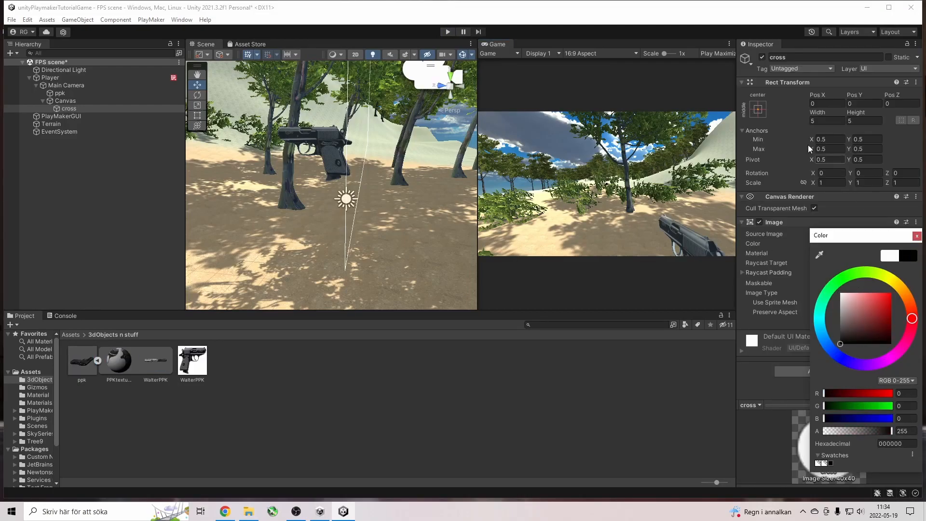
{"action": "left_click", "coordinate": [448, 32]}
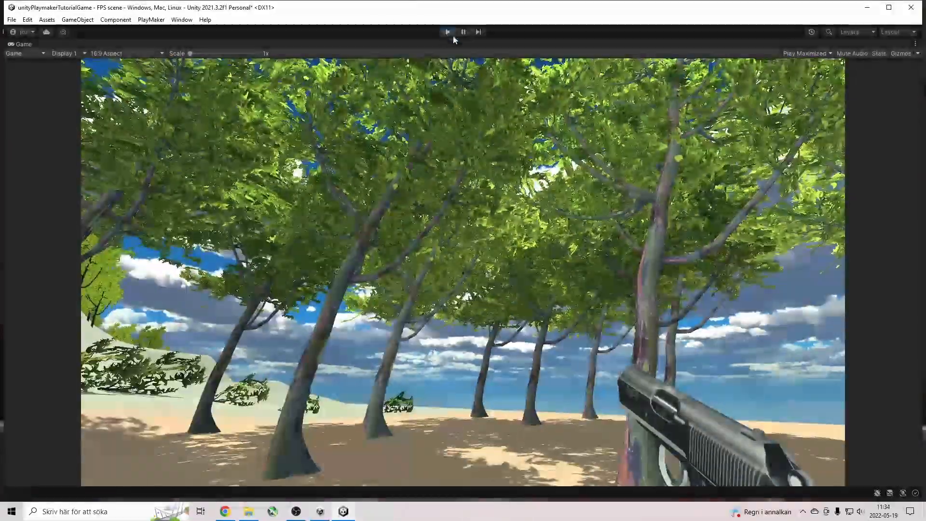
{"action": "left_click", "coordinate": [448, 31]}
- Set the cross image's color to red and its width and height to 7
{"action": "left_click", "coordinate": [859, 243]}
{"action": "left_click_drag", "start_coordinate": [856, 308], "coordinate": [892, 293]}
{"action": "left_click", "coordinate": [812, 253]}
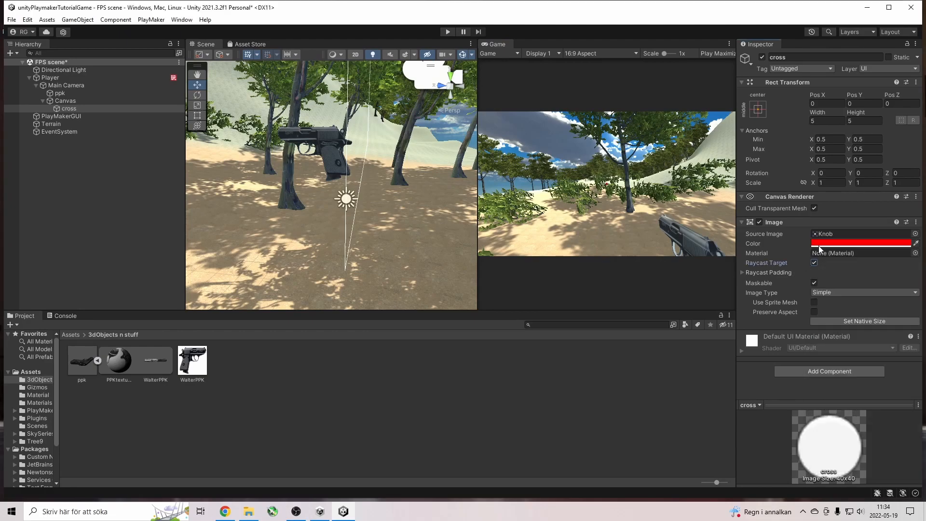
{"action": "left_click", "coordinate": [826, 120]}
{"action": "type", "text": "7"}
{"action": "key", "text": "Tab"}
- Play-test walking and looking around with the red crosshair, and save the scene
{"action": "left_click", "coordinate": [448, 32]}
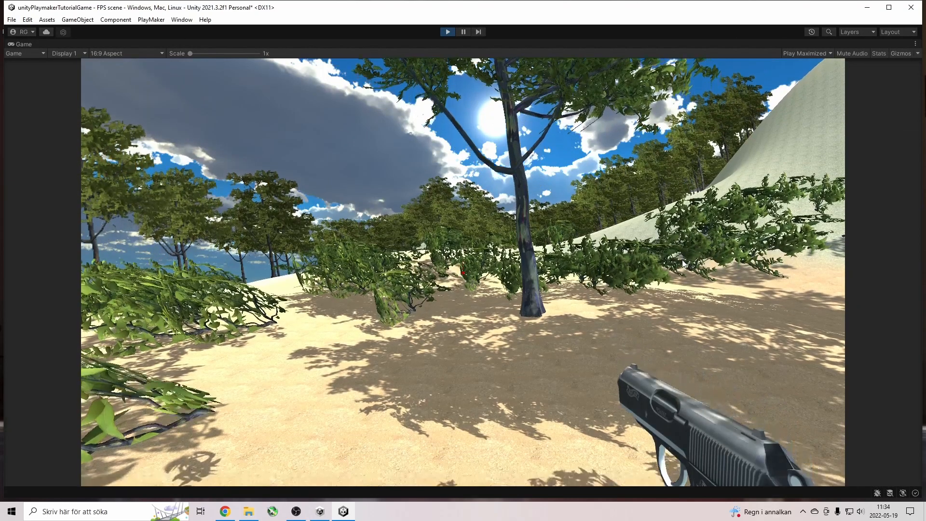
{"action": "key", "text": "w"}
{"action": "key", "text": "w"}
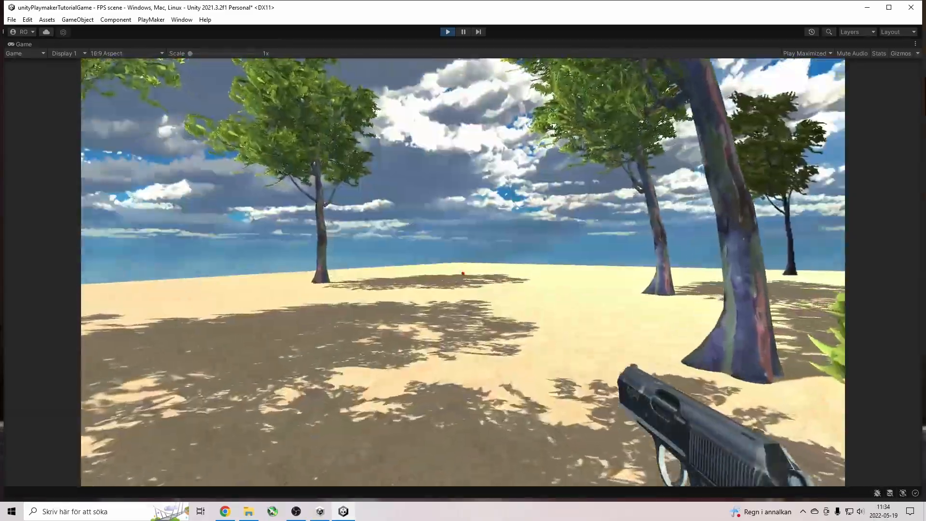
{"action": "key", "text": "w"}
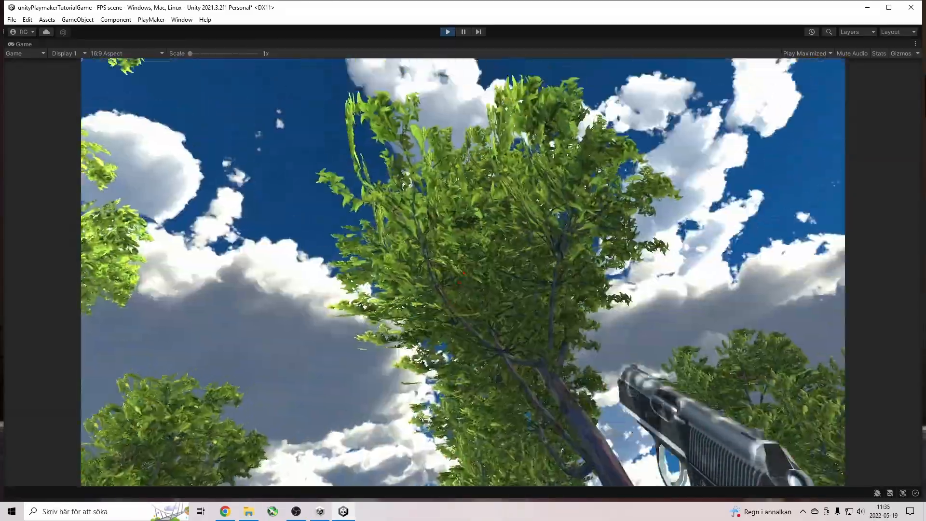
{"action": "key", "text": "w"}
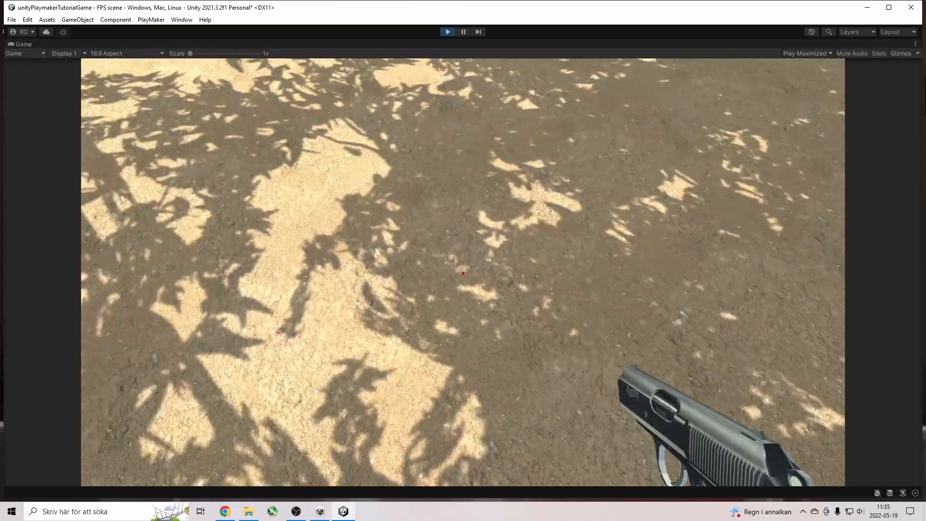
{"action": "key", "text": "w"}
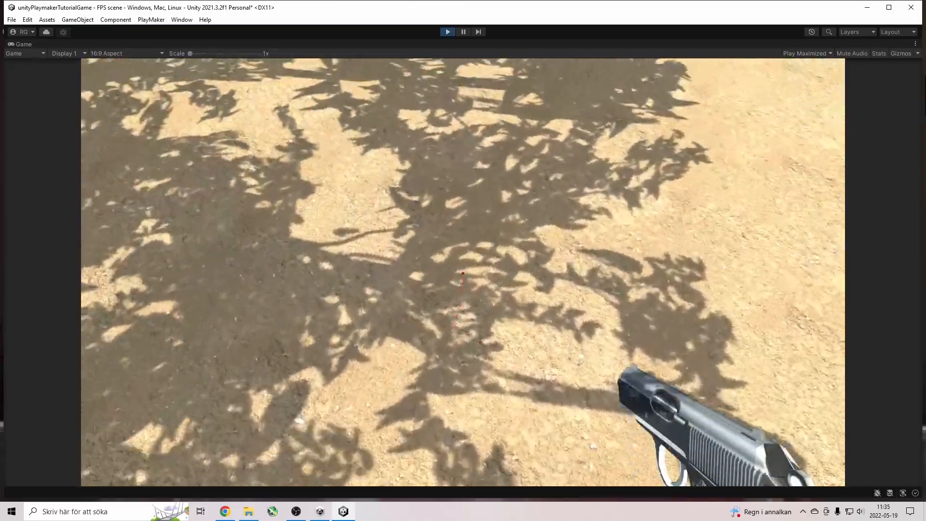
{"action": "key", "text": "w"}
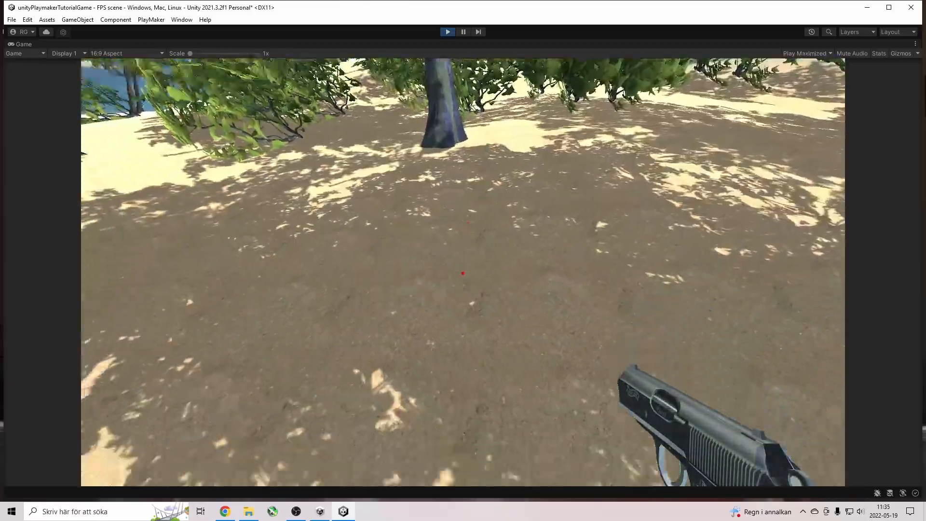
{"action": "key", "text": "Escape"}
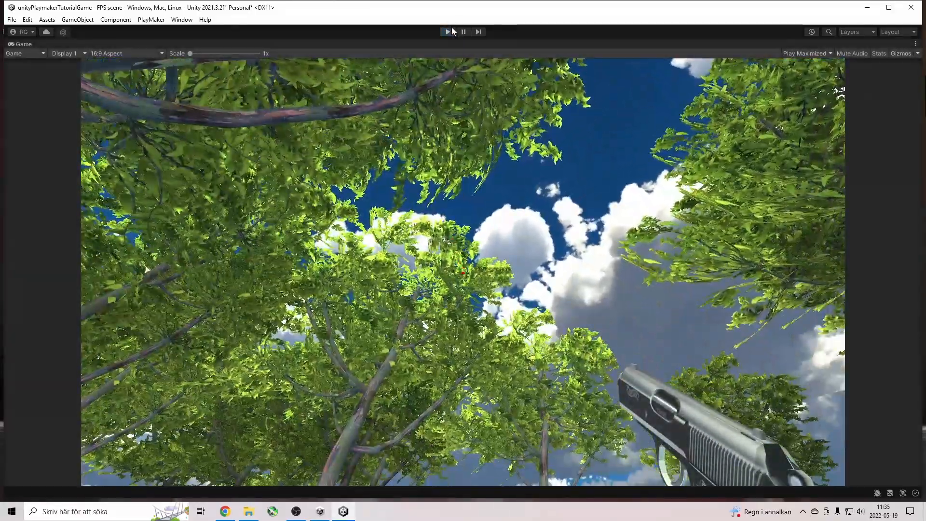
{"action": "left_click", "coordinate": [448, 31]}
{"action": "left_click", "coordinate": [11, 19]}
{"action": "left_click", "coordinate": [24, 66]}
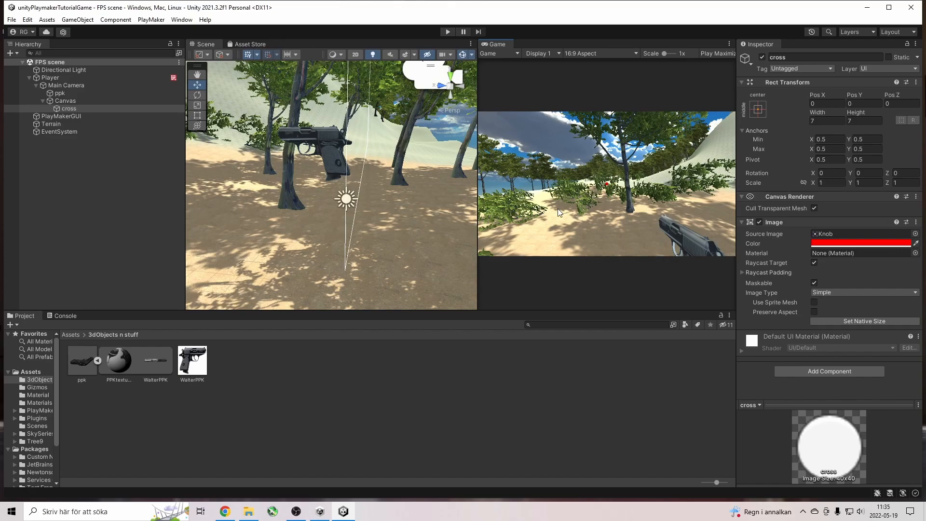
- Add a PlayMakerFSM component to the Main Camera
{"action": "left_click", "coordinate": [68, 85]}
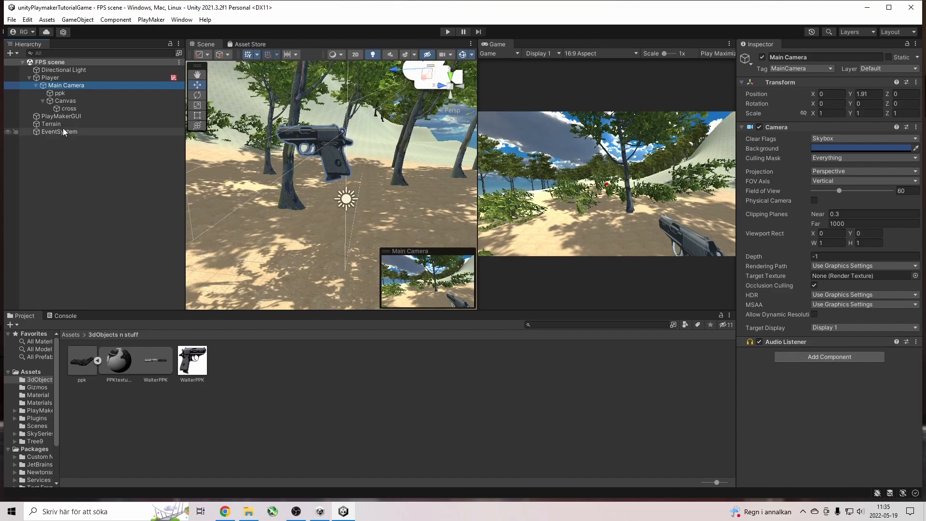
{"action": "left_click", "coordinate": [63, 86]}
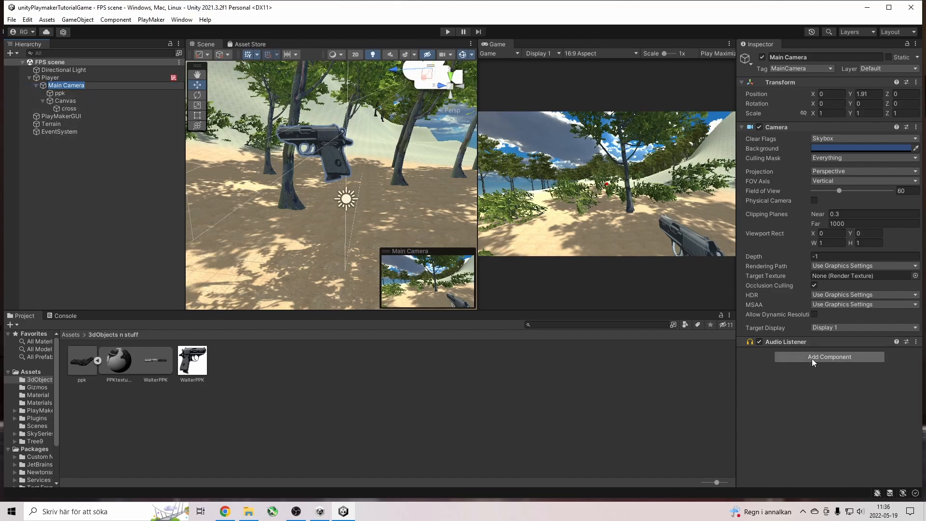
{"action": "left_click", "coordinate": [830, 357]}
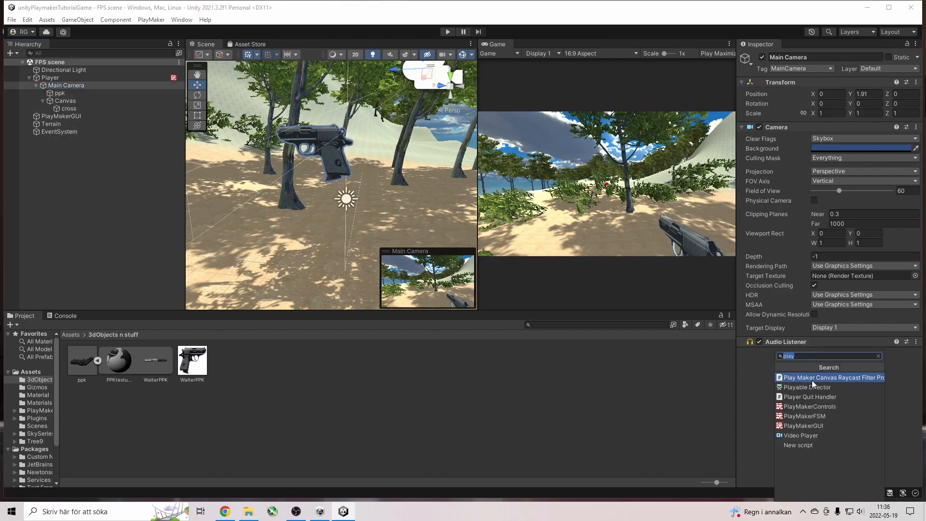
{"action": "left_click", "coordinate": [832, 416]}
- Name the camera's FSM "shooting bullets" and open it in the PlayMaker editor, docked beside the Console
{"action": "left_click", "coordinate": [878, 365]}
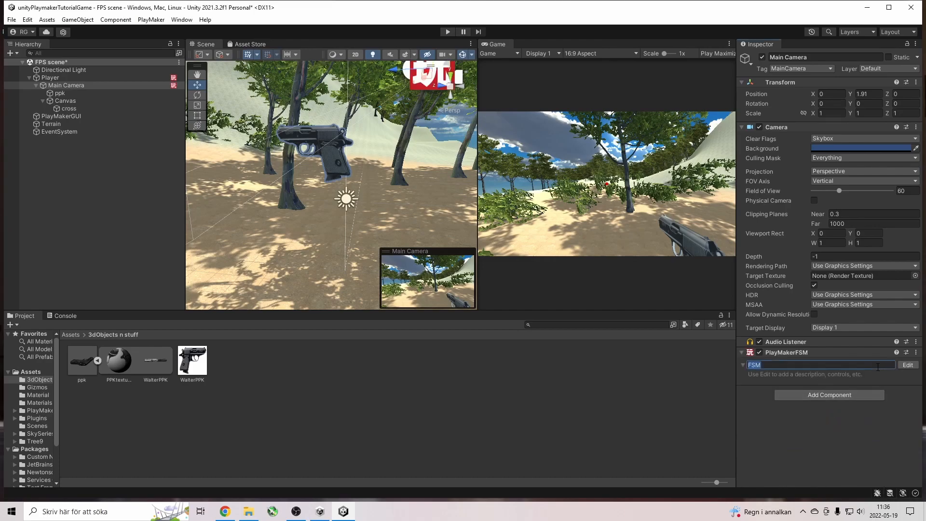
{"action": "type", "text": "shooting bullet"}
{"action": "key", "text": "Return"}
{"action": "left_click", "coordinate": [878, 367]}
{"action": "key", "text": "BackSpace"}
{"action": "key", "text": "BackSpace"}
{"action": "key", "text": "BackSpace"}
{"action": "key", "text": "BackSpace"}
{"action": "key", "text": "BackSpace"}
{"action": "key", "text": "BackSpace"}
{"action": "left_click", "coordinate": [908, 365]}
{"action": "left_click_drag", "start_coordinate": [156, 235], "coordinate": [88, 315]}
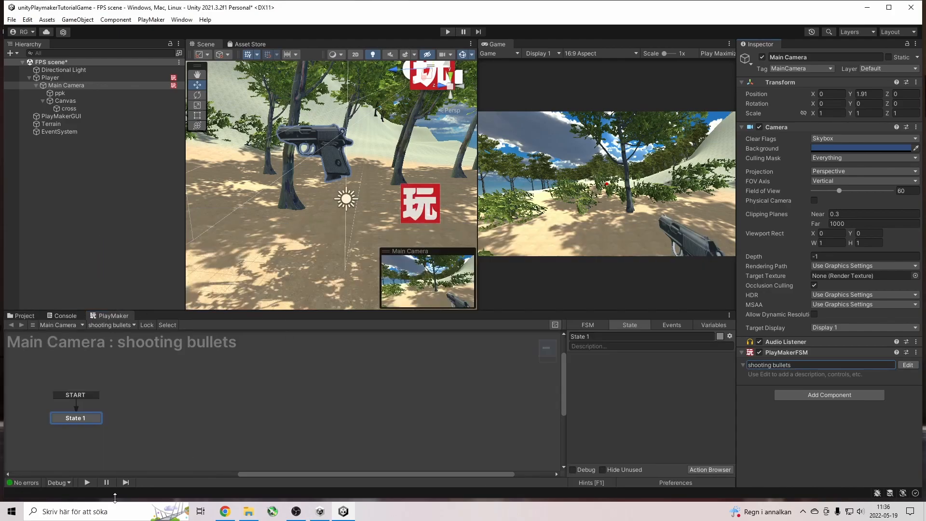
- Rename the FSM's start state to "Trigger to shoot"
{"action": "left_click", "coordinate": [599, 337]}
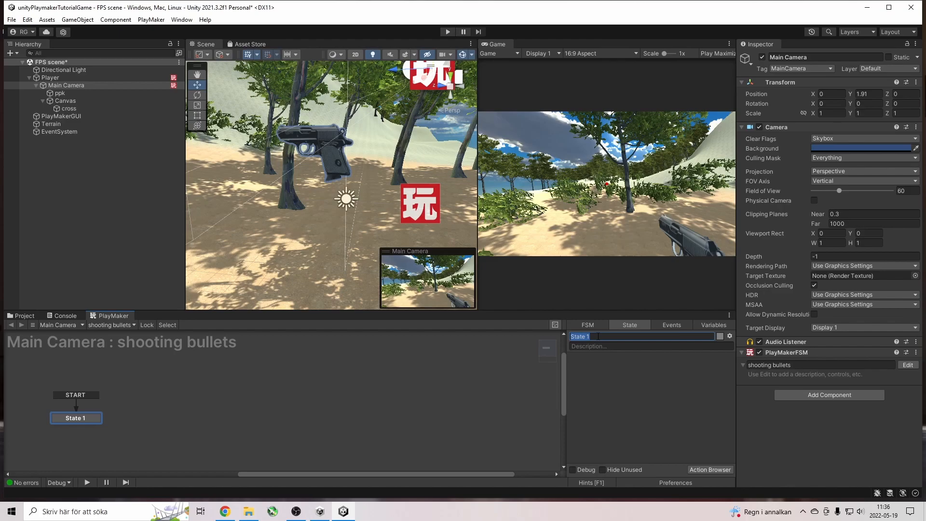
{"action": "type", "text": "Trigger to shoot"}
{"action": "key", "text": "Return"}
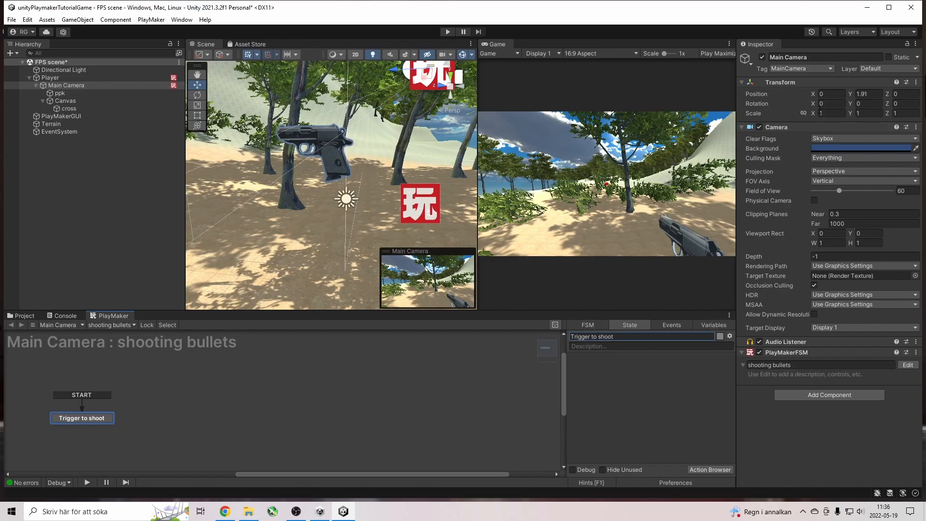
- Dock the PlayMaker action browser beside the Inspector and add a Create Object action to the Trigger to shoot state
{"action": "left_click", "coordinate": [710, 470]}
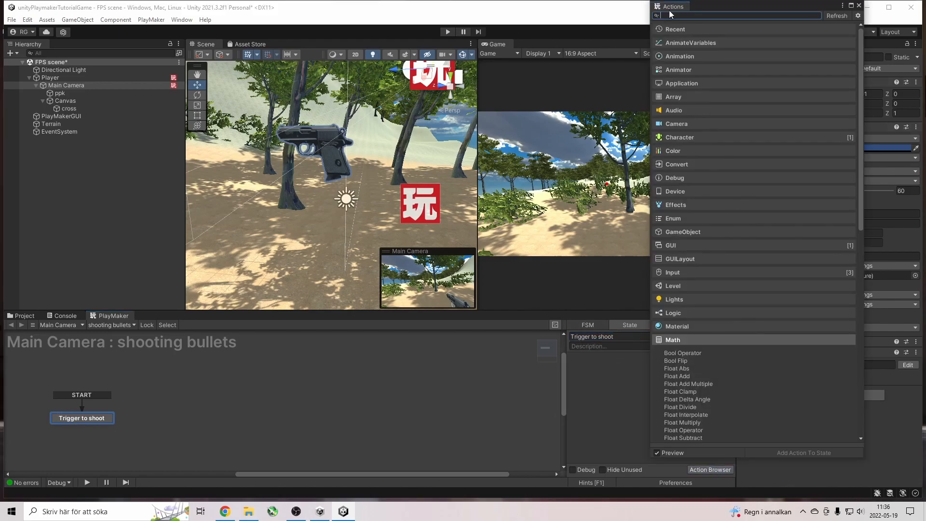
{"action": "left_click_drag", "start_coordinate": [672, 6], "coordinate": [864, 47]}
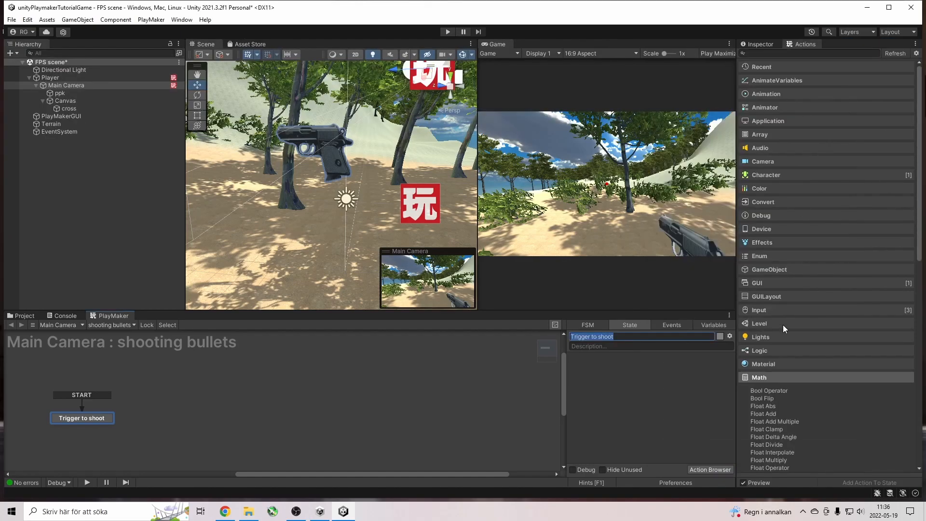
{"action": "left_click", "coordinate": [786, 54]}
{"action": "type", "text": "create"}
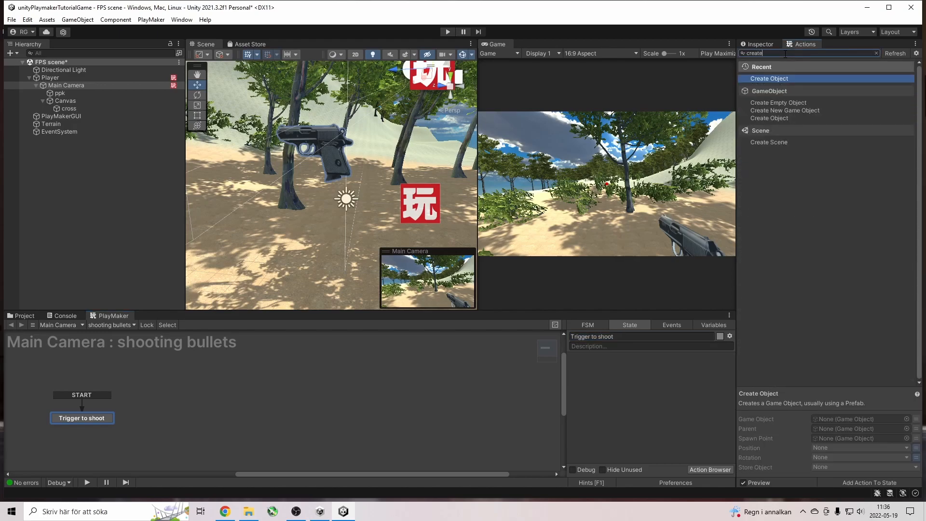
{"action": "double_click", "coordinate": [786, 78]}
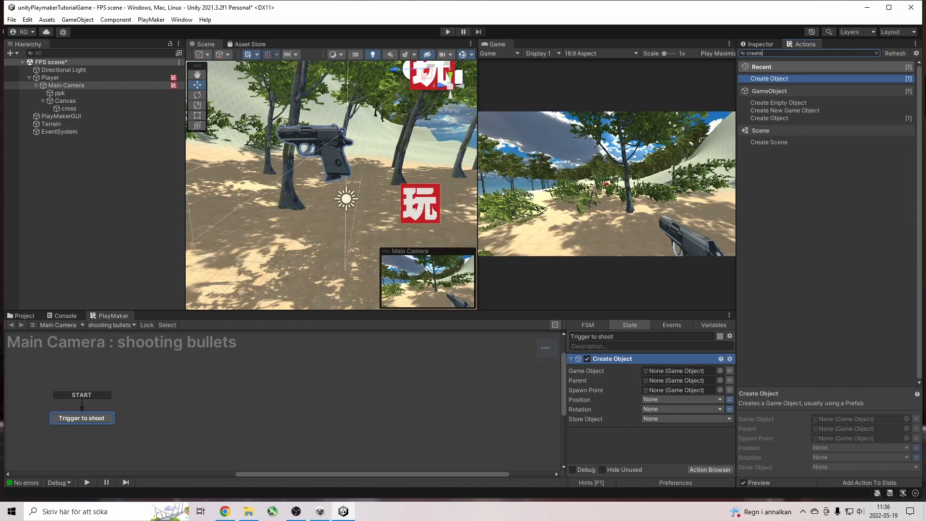
- Set the Create Object action's spawn point to the Main Camera and save the scene
{"action": "left_click_drag", "start_coordinate": [75, 85], "coordinate": [680, 388]}
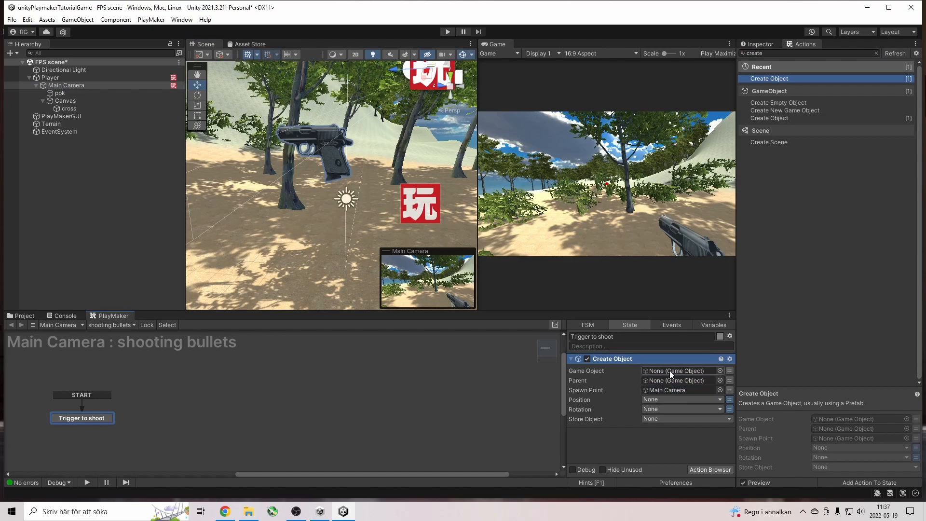
{"action": "left_click", "coordinate": [11, 20]}
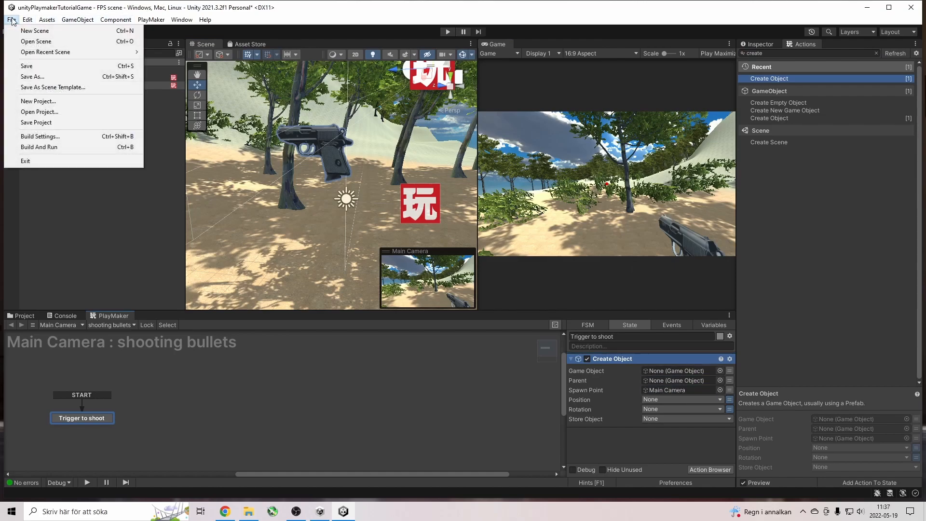
{"action": "left_click", "coordinate": [27, 65]}
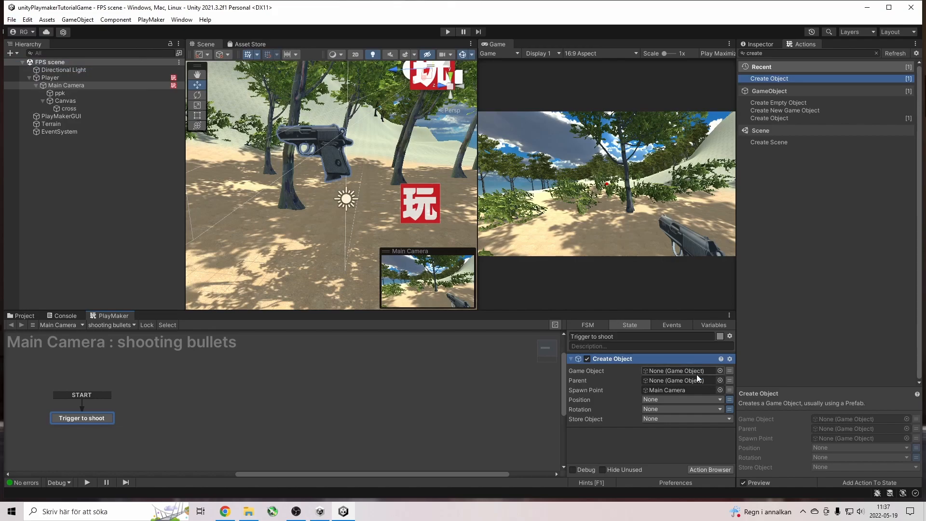
- Switch to File Explorer and look through the Oldschool FPS-prototype's 3dmodels folder for a bullet model, then return to Unity
{"action": "left_click", "coordinate": [249, 512]}
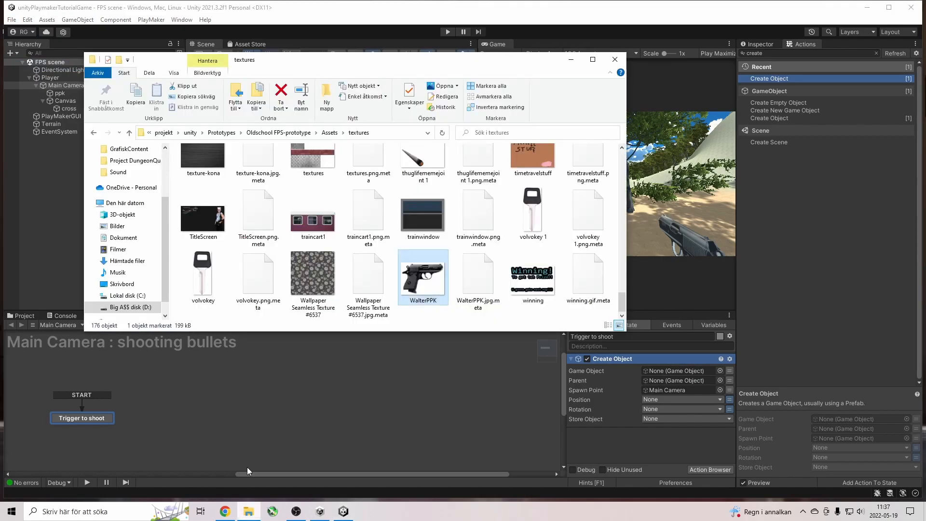
{"action": "left_click", "coordinate": [330, 132]}
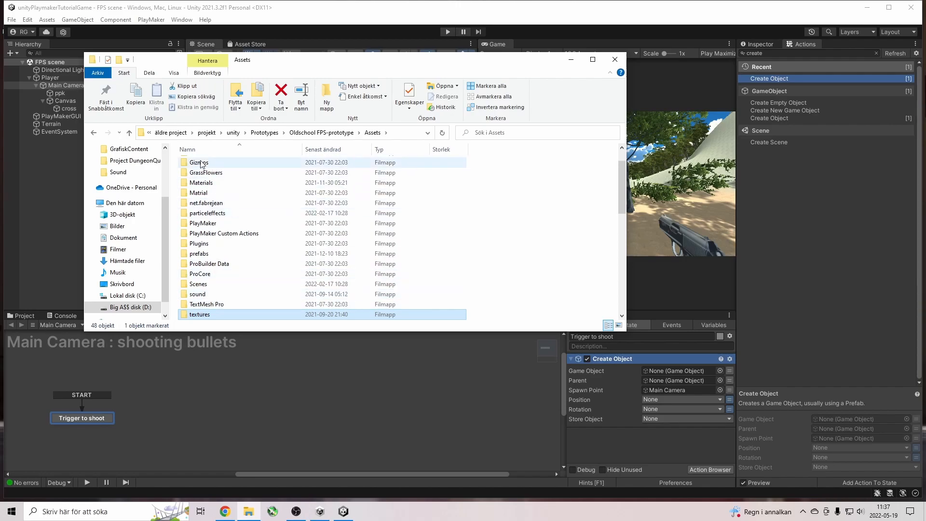
{"action": "scroll", "coordinate": [225, 227], "scroll_direction": "up", "scroll_amount": 2}
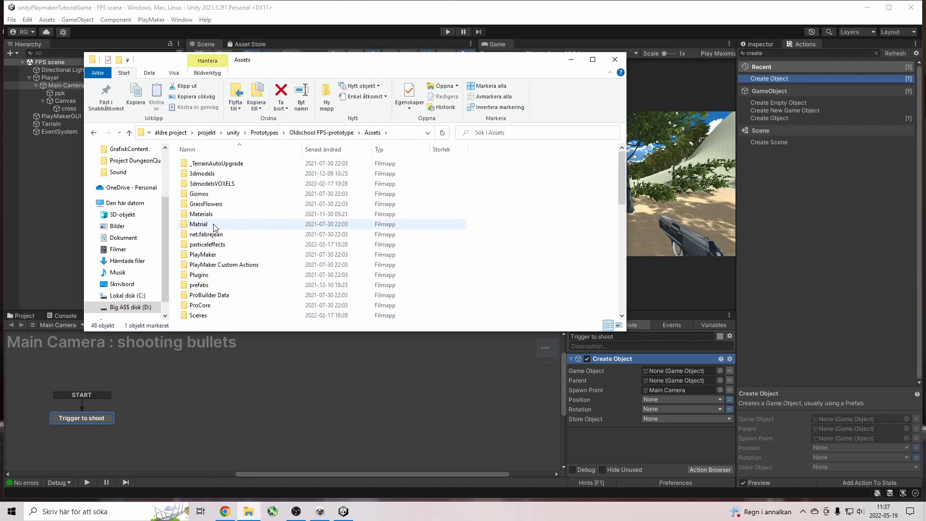
{"action": "double_click", "coordinate": [222, 174]}
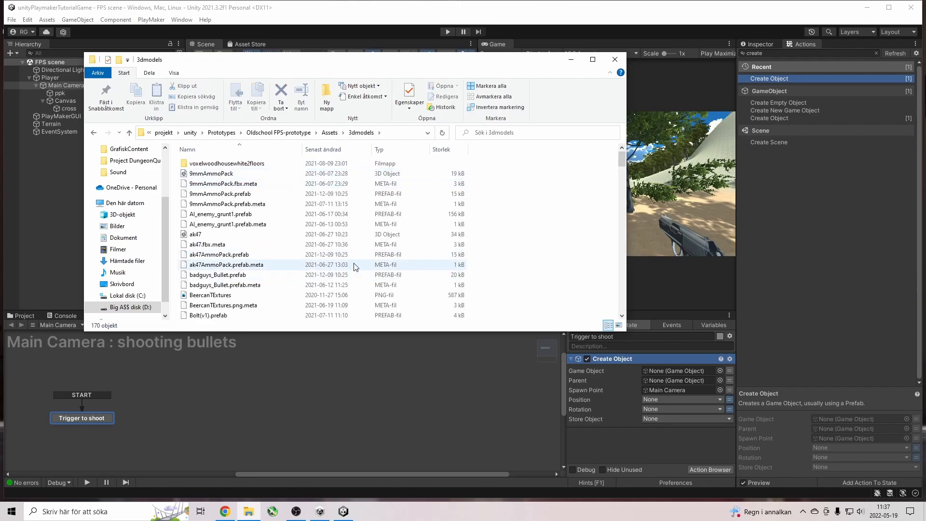
{"action": "scroll", "coordinate": [302, 248], "scroll_direction": "down", "scroll_amount": 4}
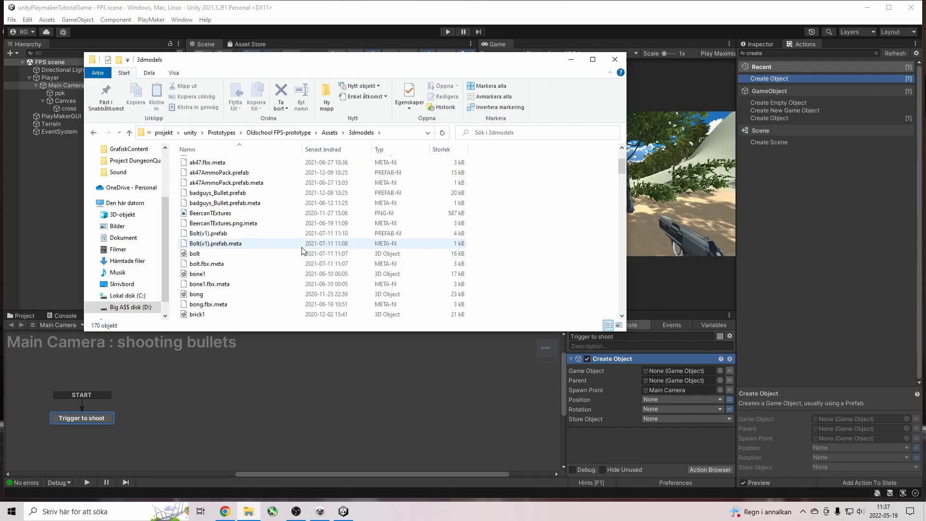
{"action": "scroll", "coordinate": [302, 248], "scroll_direction": "down", "scroll_amount": 1}
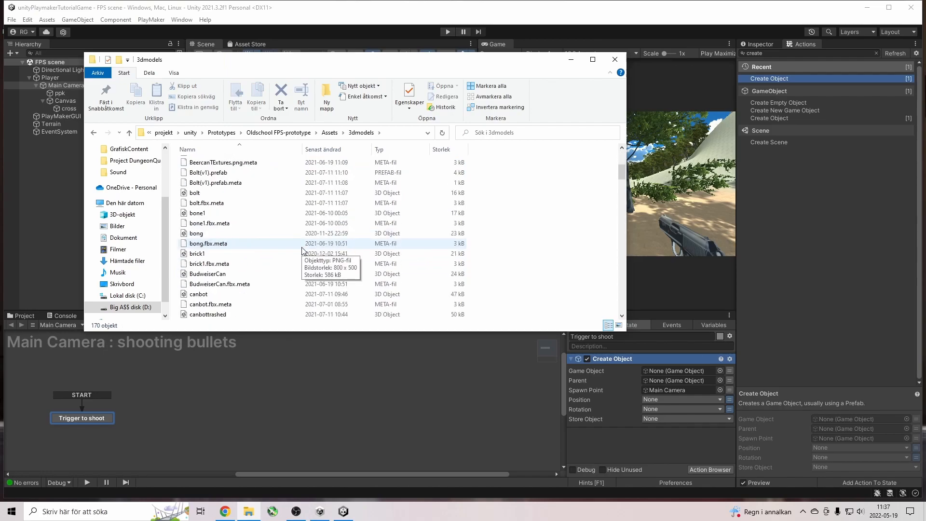
{"action": "scroll", "coordinate": [302, 250], "scroll_direction": "down", "scroll_amount": 1}
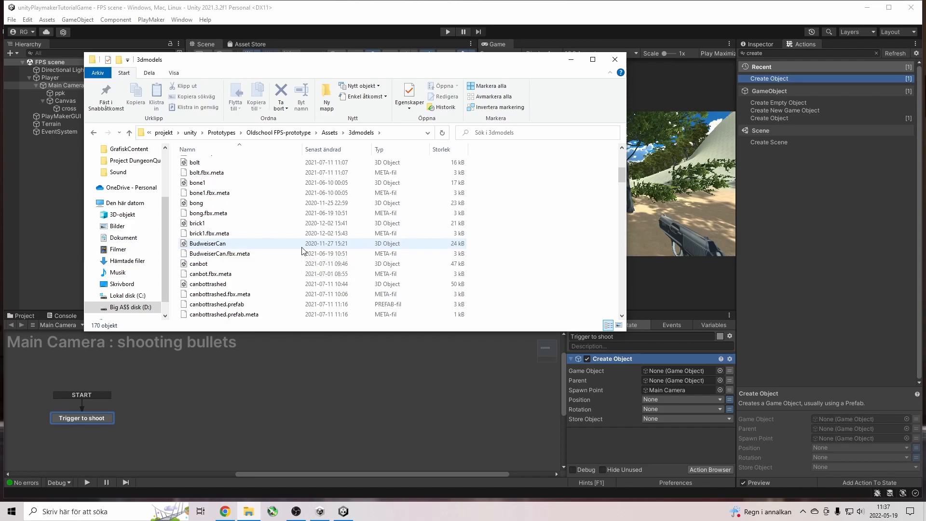
{"action": "scroll", "coordinate": [303, 250], "scroll_direction": "down", "scroll_amount": 1}
{"action": "scroll", "coordinate": [302, 251], "scroll_direction": "down", "scroll_amount": 8}
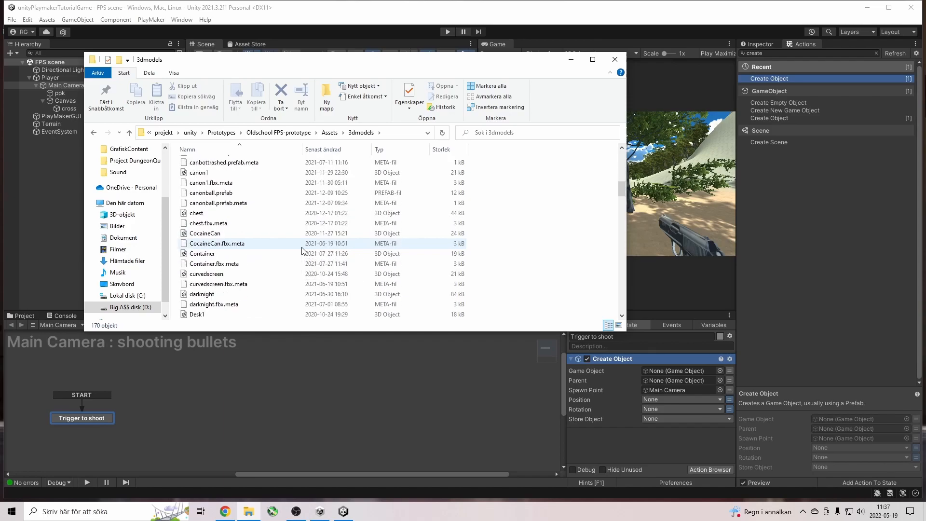
{"action": "scroll", "coordinate": [302, 250], "scroll_direction": "down", "scroll_amount": 2}
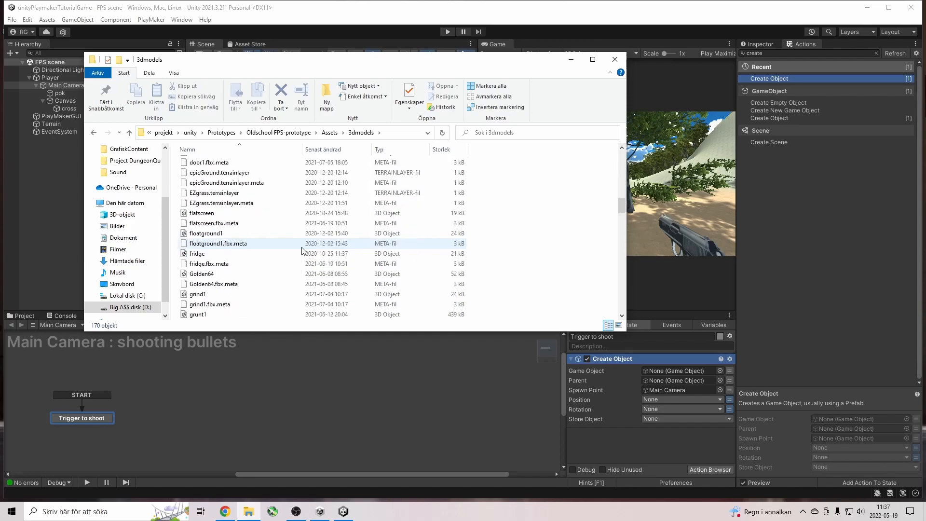
{"action": "scroll", "coordinate": [302, 250], "scroll_direction": "down", "scroll_amount": 10}
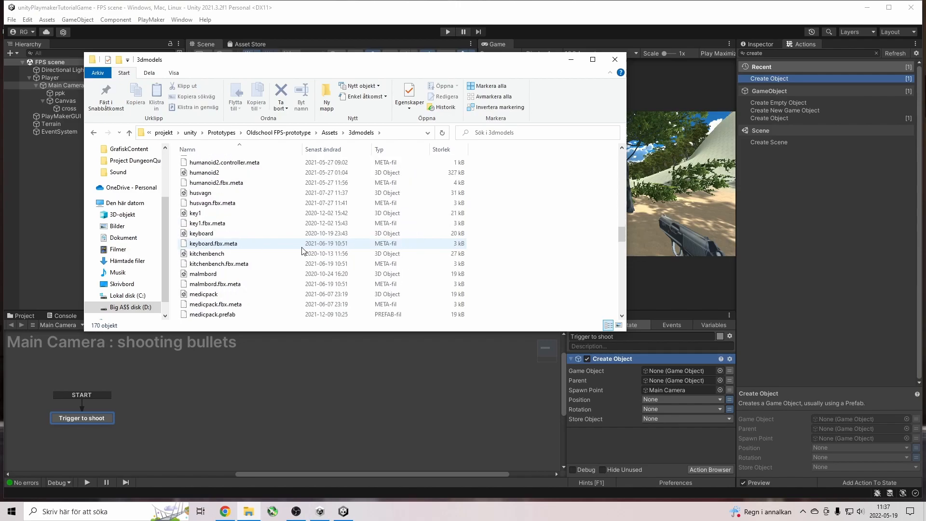
{"action": "scroll", "coordinate": [302, 250], "scroll_direction": "down", "scroll_amount": 2}
{"action": "scroll", "coordinate": [302, 250], "scroll_direction": "down", "scroll_amount": 5}
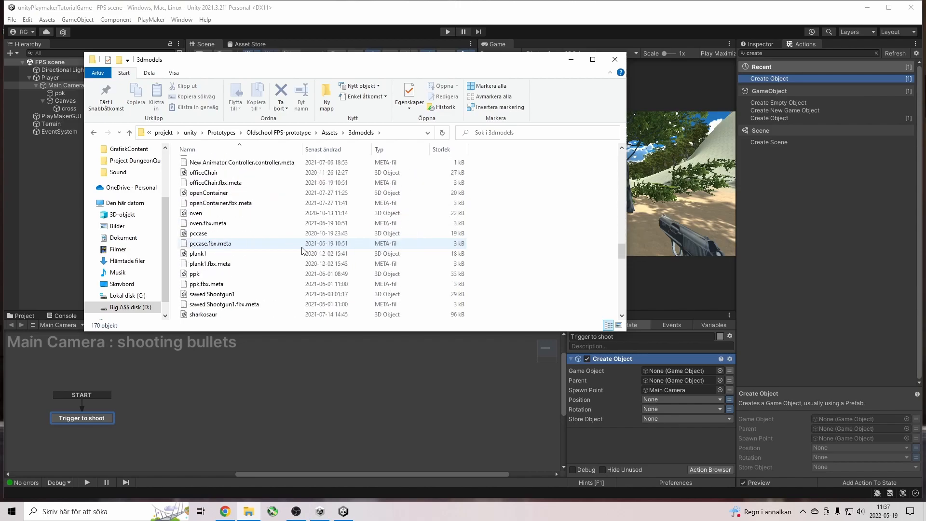
{"action": "scroll", "coordinate": [302, 250], "scroll_direction": "down", "scroll_amount": 5}
{"action": "scroll", "coordinate": [302, 251], "scroll_direction": "down", "scroll_amount": 3}
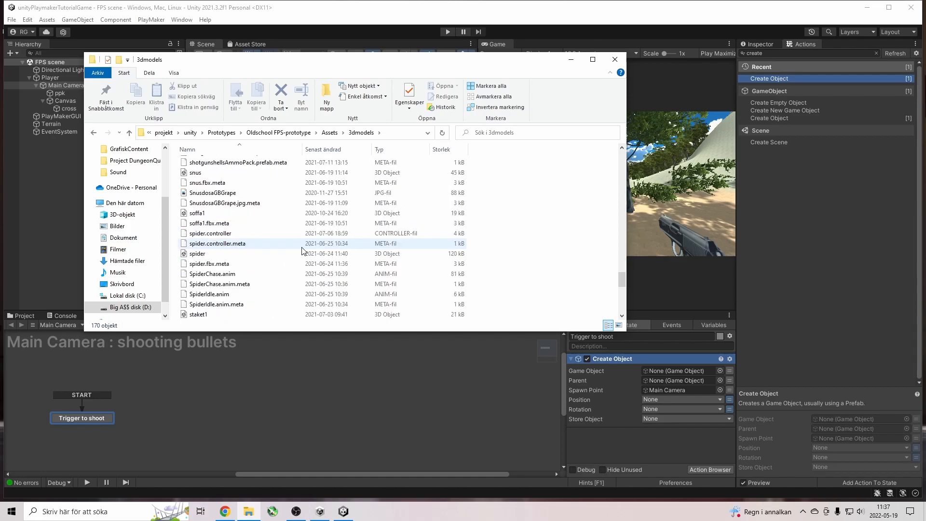
{"action": "scroll", "coordinate": [302, 251], "scroll_direction": "up", "scroll_amount": 2}
{"action": "scroll", "coordinate": [302, 251], "scroll_direction": "down", "scroll_amount": 6}
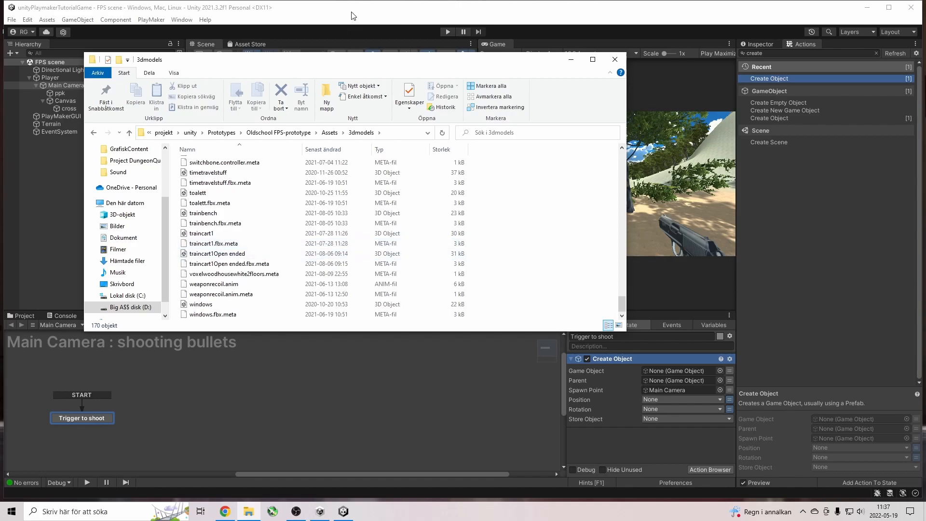
{"action": "scroll", "coordinate": [241, 251], "scroll_direction": "up", "scroll_amount": 5}
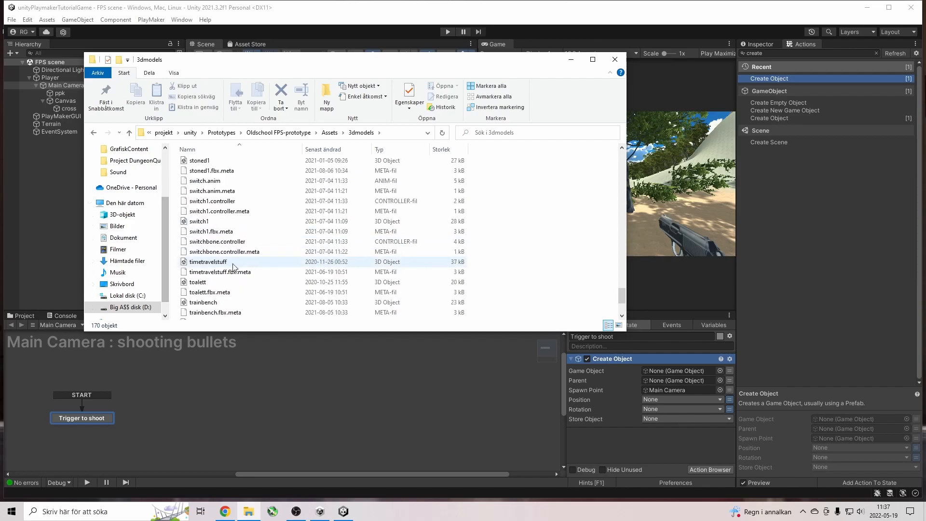
{"action": "scroll", "coordinate": [250, 218], "scroll_direction": "up", "scroll_amount": 3}
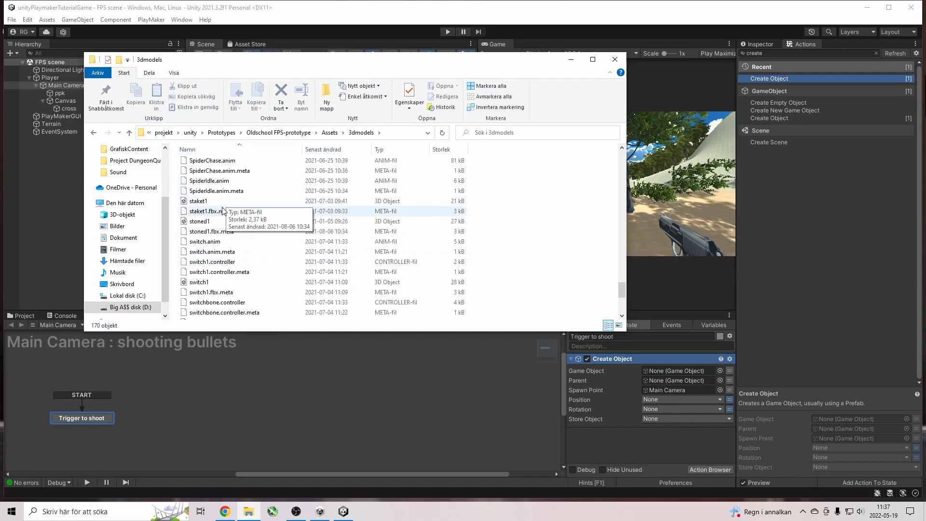
{"action": "left_click", "coordinate": [355, 4]}
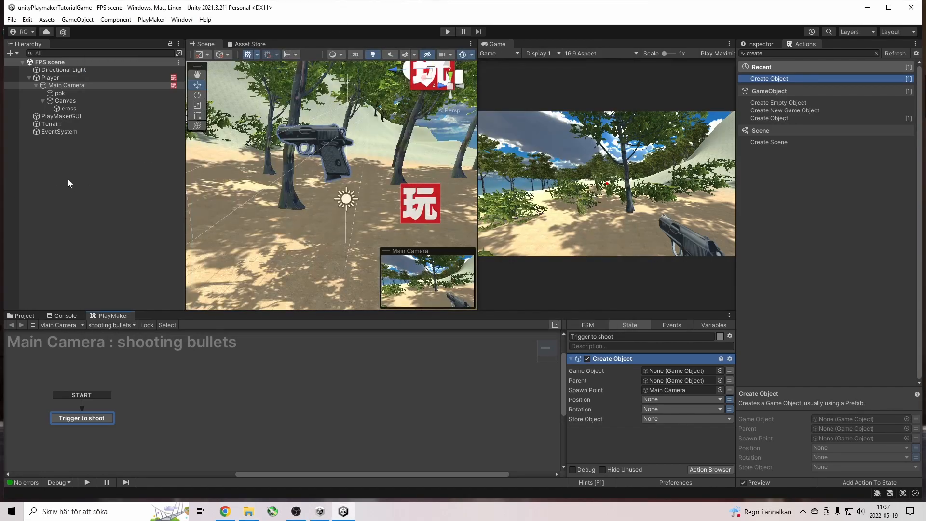
- Create a 3D sphere in the scene, name it "Round bullet", and show its properties
{"action": "right_click", "coordinate": [65, 219]}
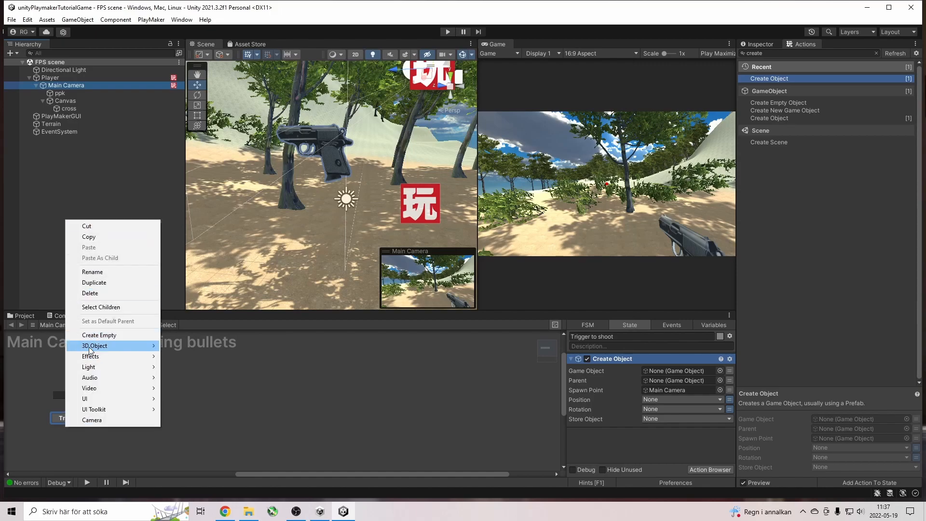
{"action": "mouse_move", "coordinate": [89, 348]}
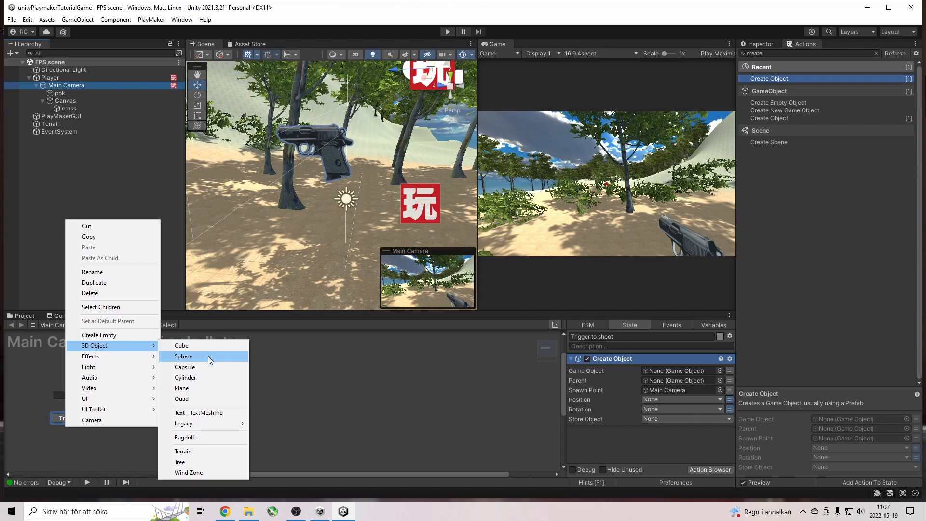
{"action": "left_click", "coordinate": [207, 356]}
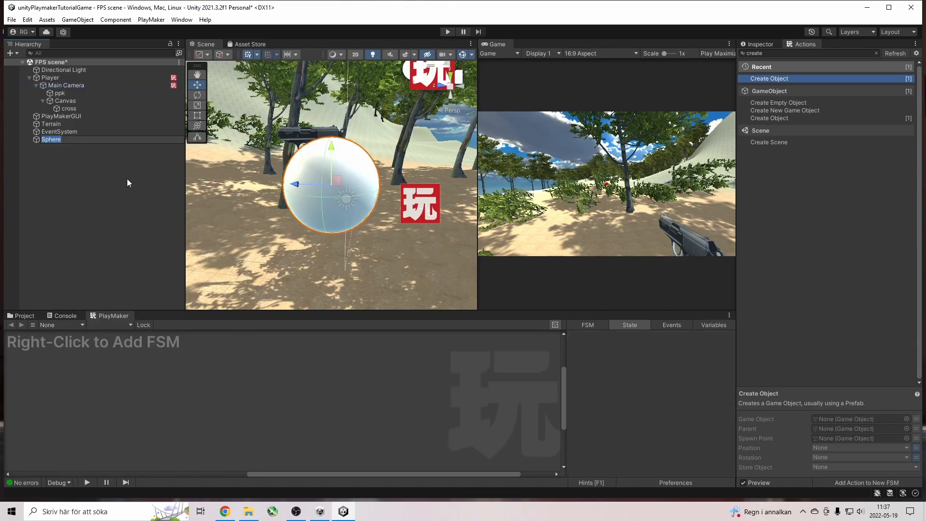
{"action": "type", "text": "Round bullet"}
{"action": "key", "text": "Return"}
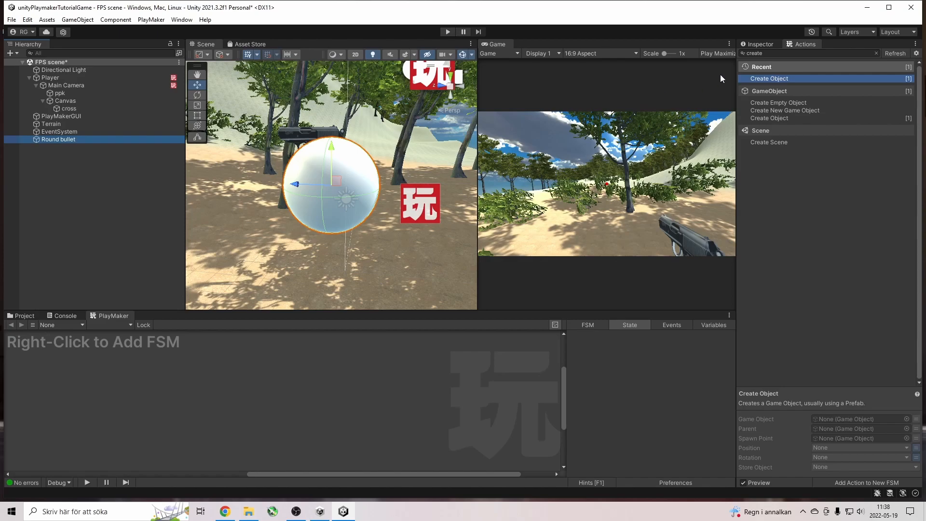
{"action": "left_click", "coordinate": [746, 44]}
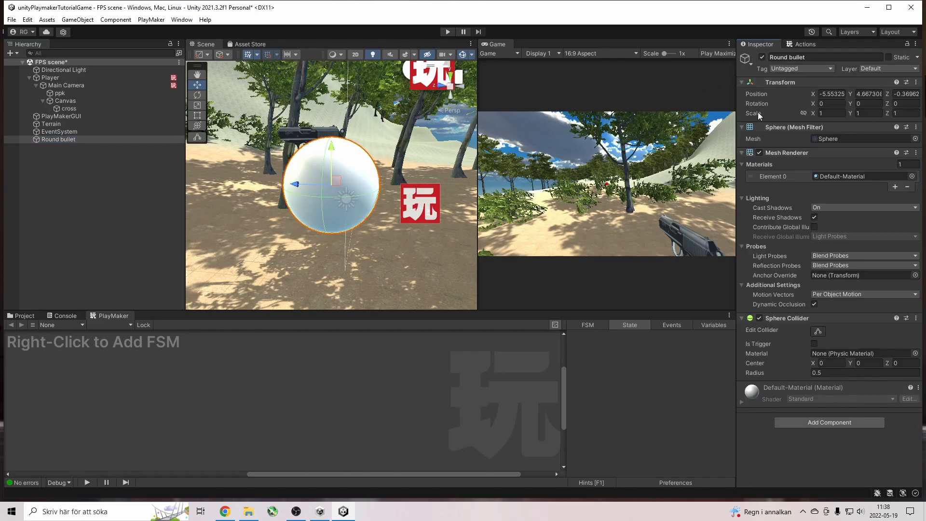
- Scale the Round bullet sphere down uniformly to about 0.134 and add a Rigidbody component to it
{"action": "left_click", "coordinate": [197, 105]}
{"action": "left_click_drag", "start_coordinate": [331, 184], "coordinate": [303, 204]}
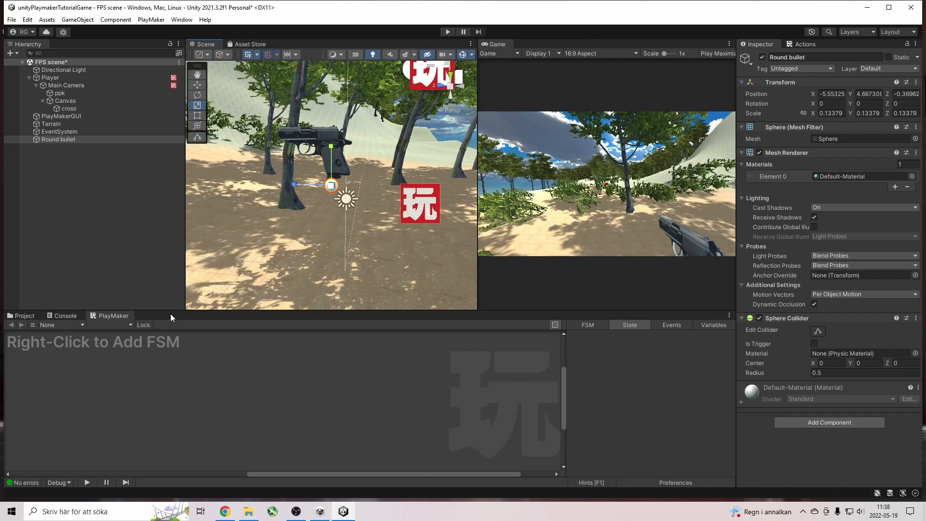
{"action": "left_click", "coordinate": [804, 422]}
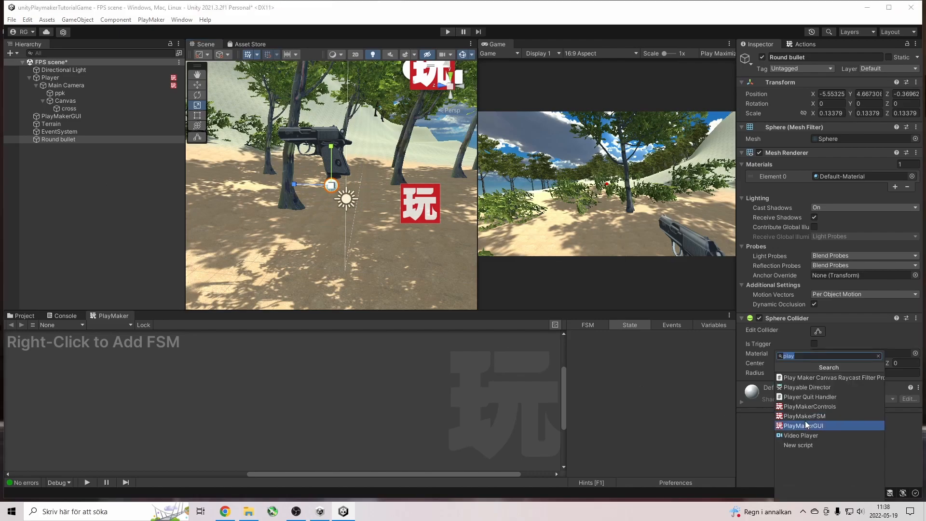
{"action": "left_click", "coordinate": [810, 358]}
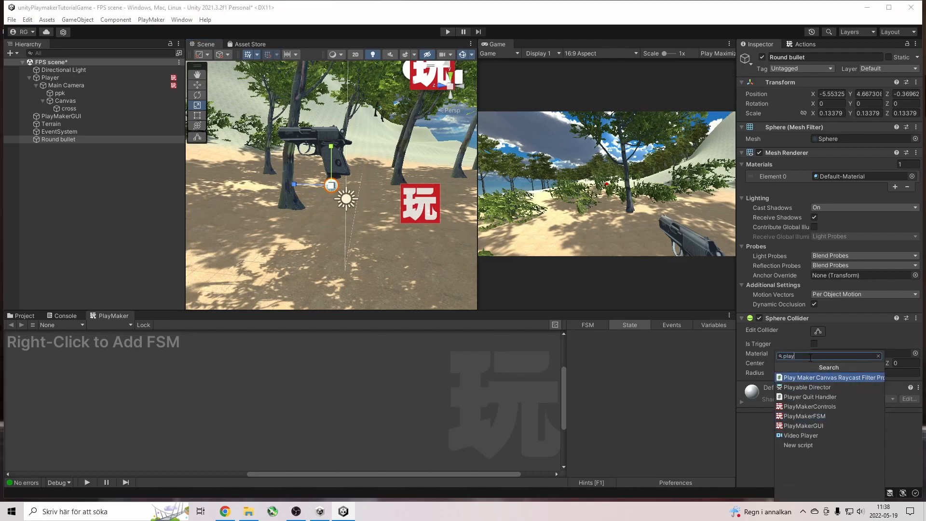
{"action": "double_click", "coordinate": [833, 356]}
{"action": "type", "text": "rig"}
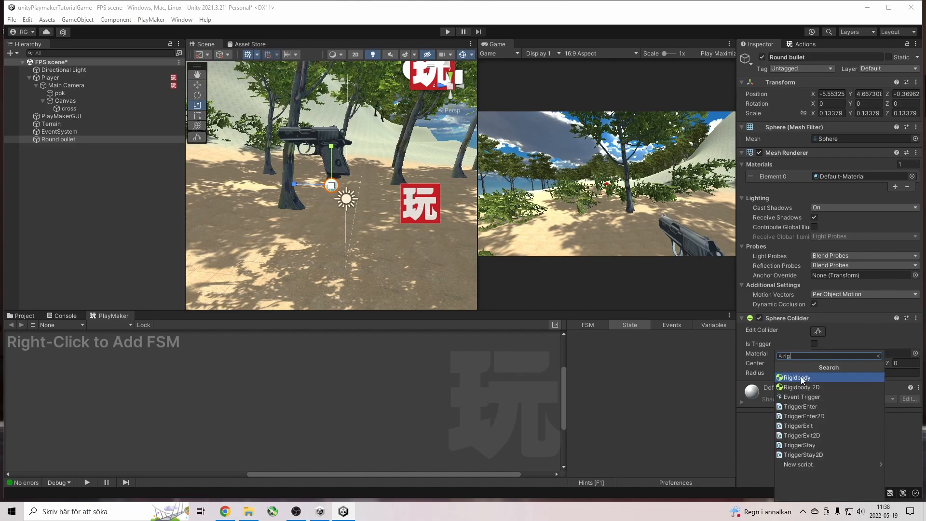
{"action": "left_click", "coordinate": [801, 378]}
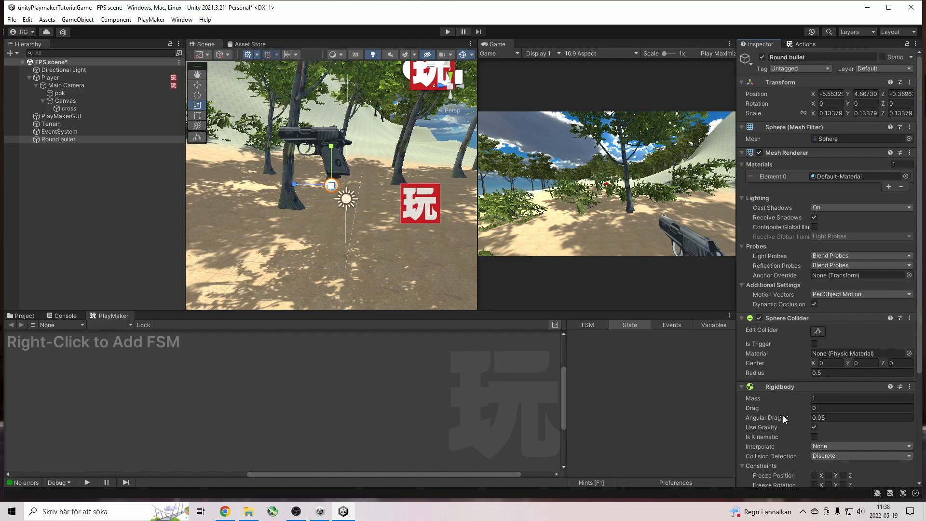
- Add a PlayMakerFSM component to the Round bullet and name the FSM "Bullet velocity n force"
{"action": "scroll", "coordinate": [793, 429], "scroll_direction": "down", "scroll_amount": 3}
{"action": "scroll", "coordinate": [792, 429], "scroll_direction": "down", "scroll_amount": 3}
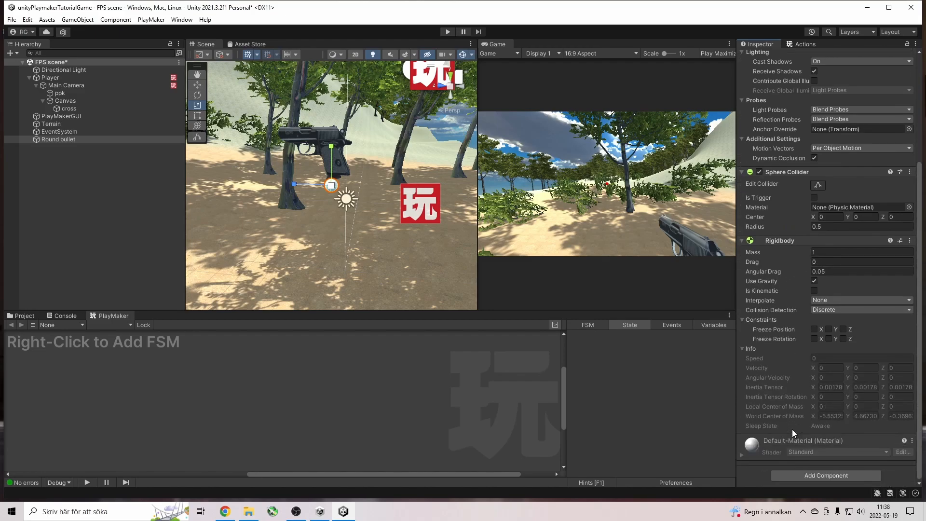
{"action": "left_click", "coordinate": [799, 475]}
{"action": "type", "text": "play"}
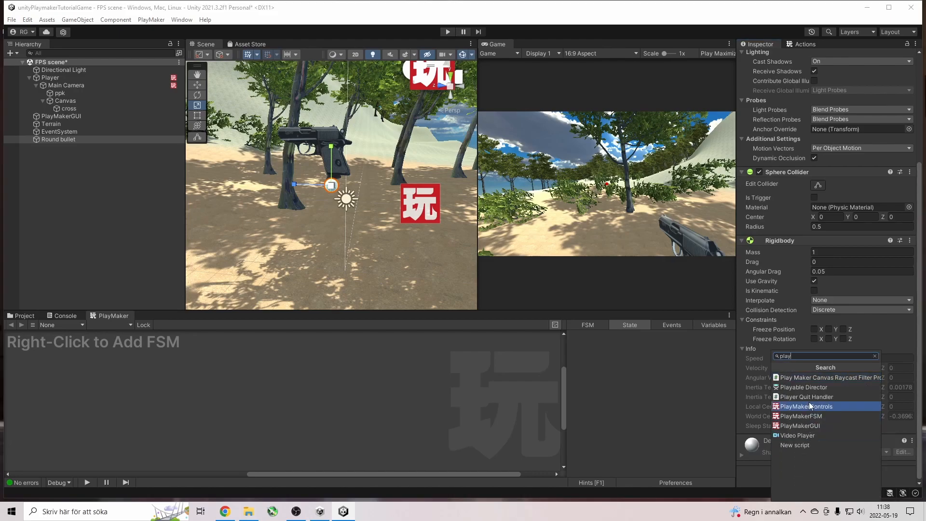
{"action": "left_click", "coordinate": [809, 416]}
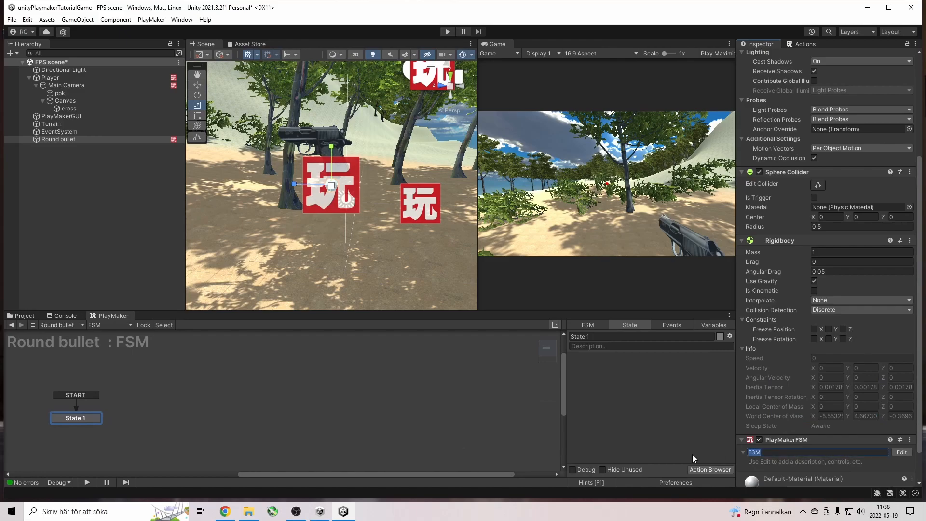
{"action": "type", "text": "Bullet velocity n force"}
{"action": "key", "text": "Return"}
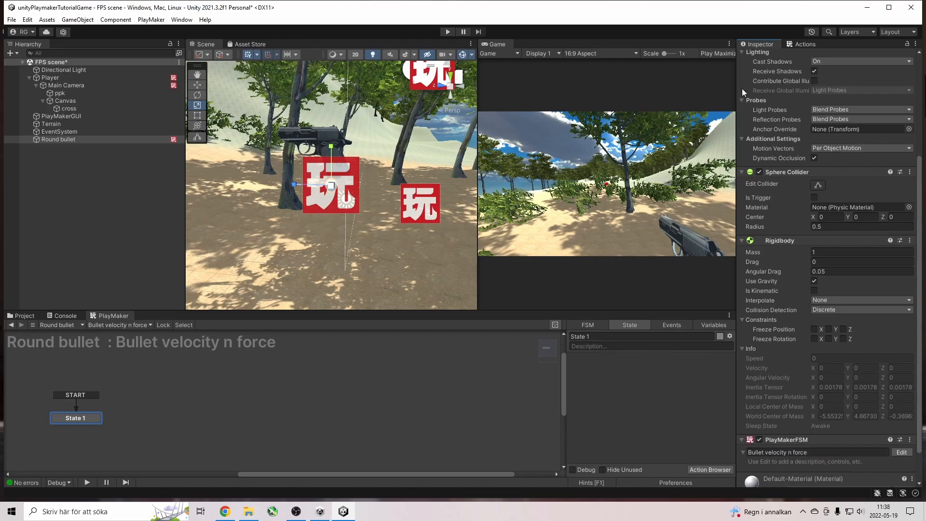
- Find the physics Add Force action in the action browser and add it to State 1 of the bullet's FSM
{"action": "left_click", "coordinate": [811, 43]}
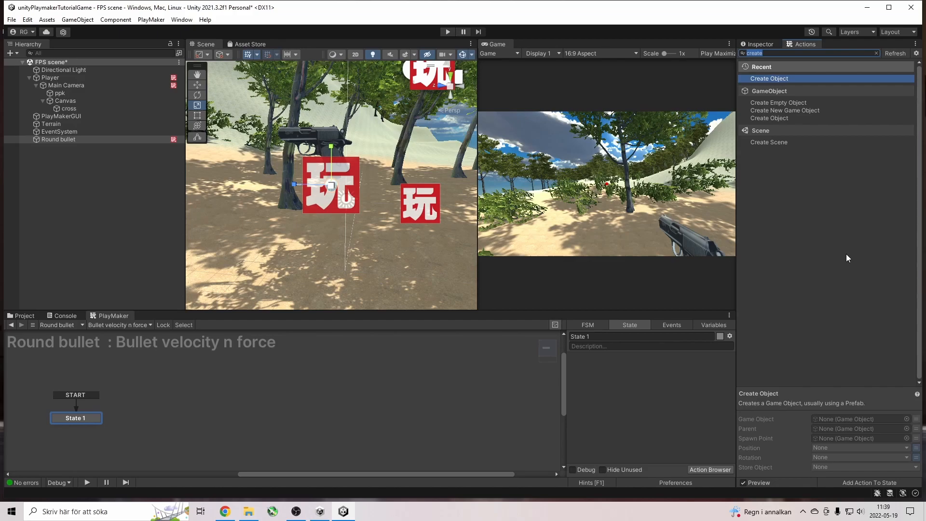
{"action": "key", "text": "BackSpace"}
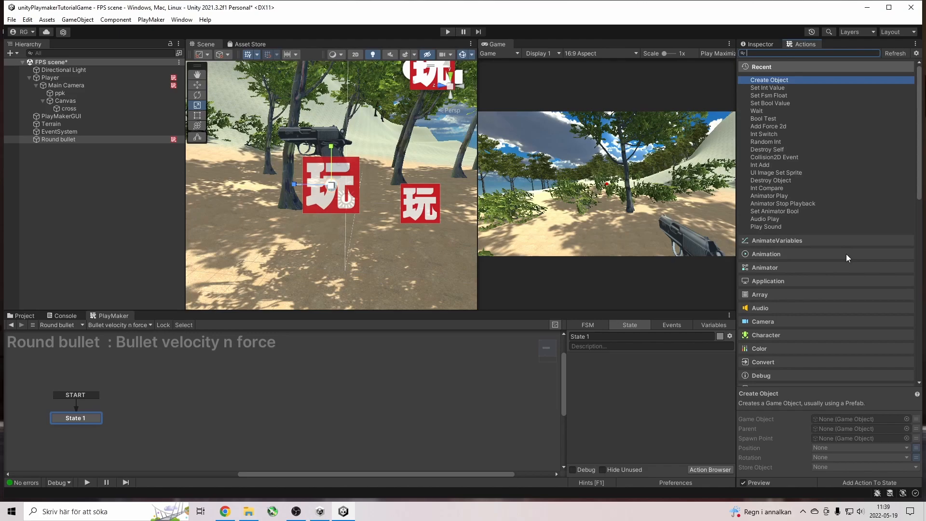
{"action": "type", "text": "force"}
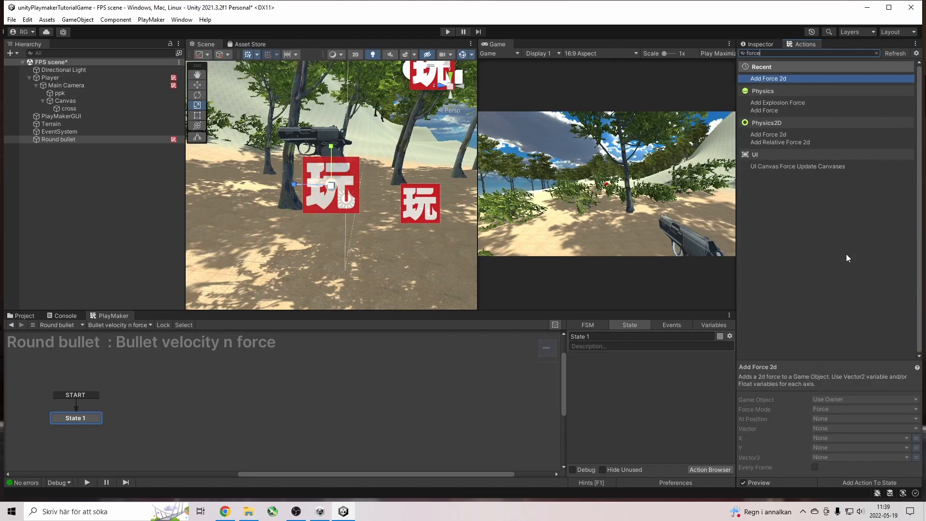
{"action": "double_click", "coordinate": [770, 112]}
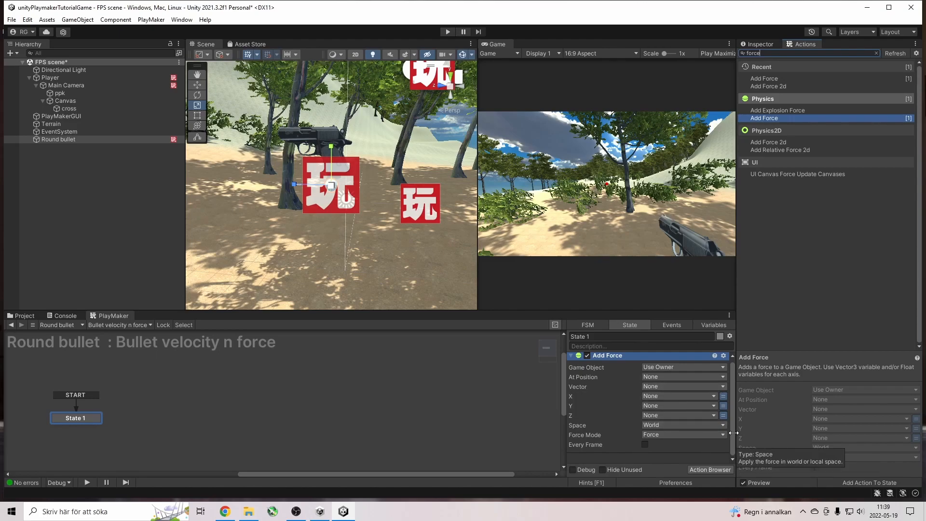
- Configure the Add Force action with a Z force of 20, Self space and Every Frame enabled
{"action": "left_click", "coordinate": [724, 415]}
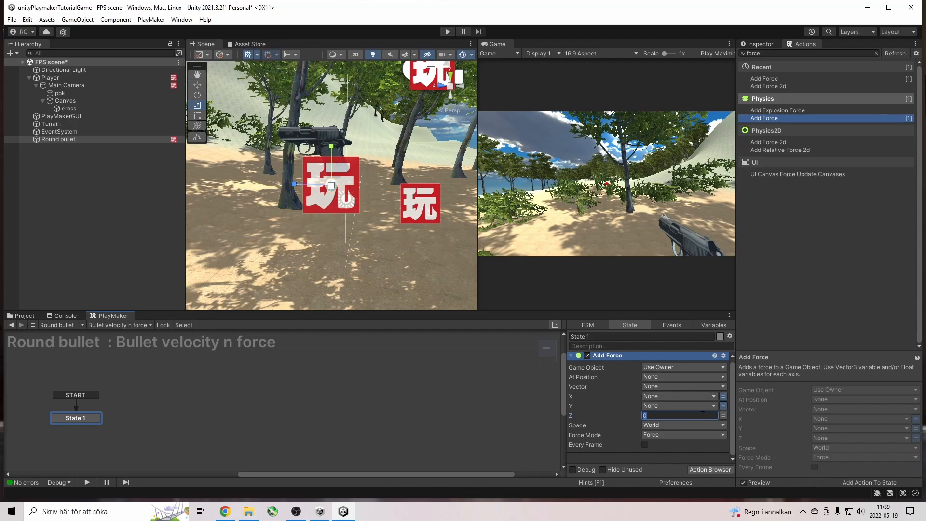
{"action": "left_click", "coordinate": [688, 423]}
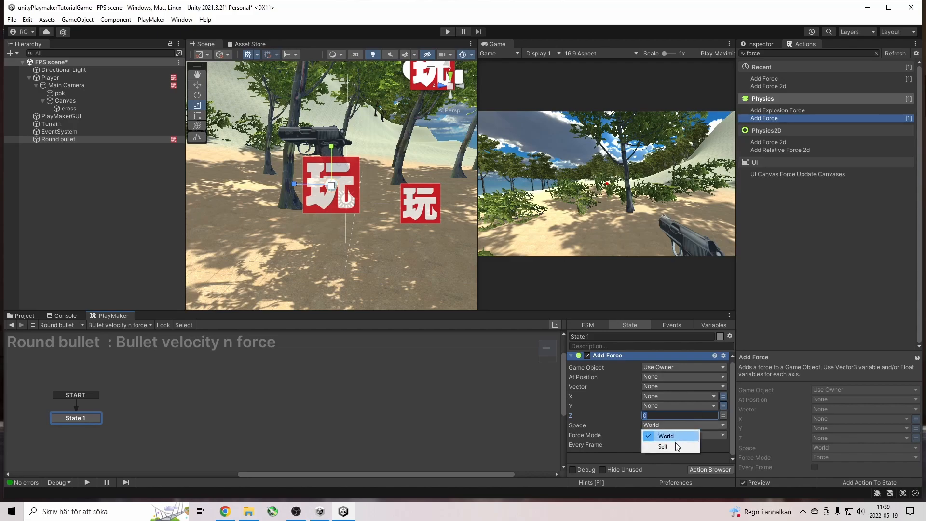
{"action": "left_click", "coordinate": [674, 446]}
{"action": "left_click", "coordinate": [675, 414]}
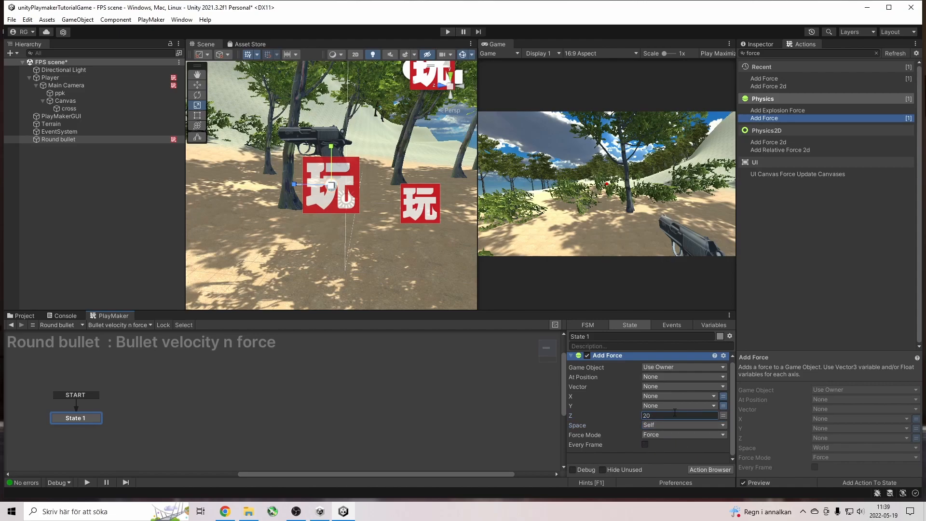
{"action": "left_click", "coordinate": [644, 444]}
{"action": "left_click", "coordinate": [663, 377]}
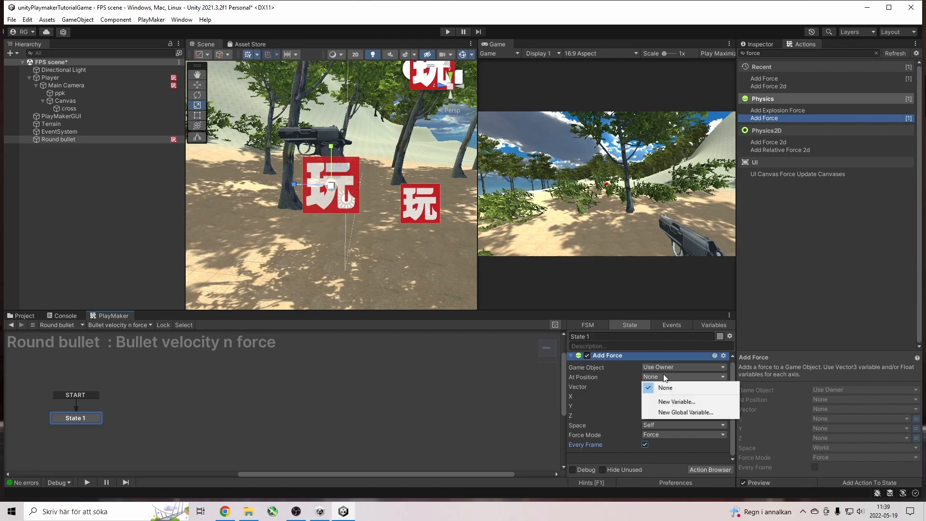
{"action": "left_click", "coordinate": [597, 387]}
{"action": "scroll", "coordinate": [609, 392], "scroll_direction": "up", "scroll_amount": 1}
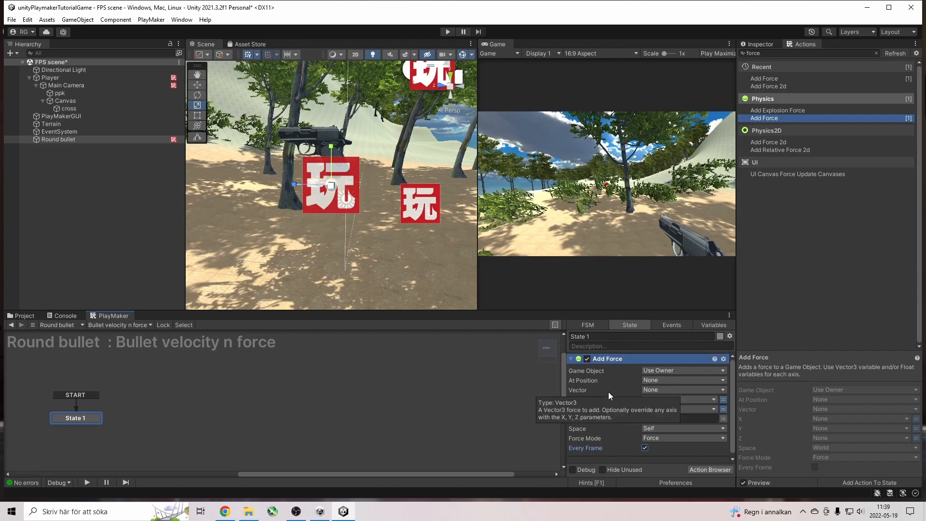
{"action": "scroll", "coordinate": [627, 439], "scroll_direction": "down", "scroll_amount": 1}
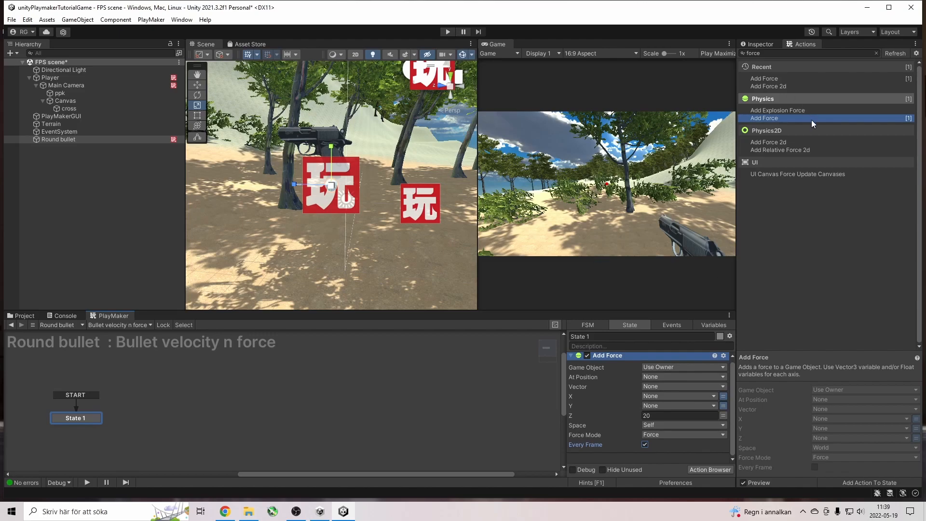
- Clear the action search and look through the available Physics actions
{"action": "left_click", "coordinate": [876, 53]}
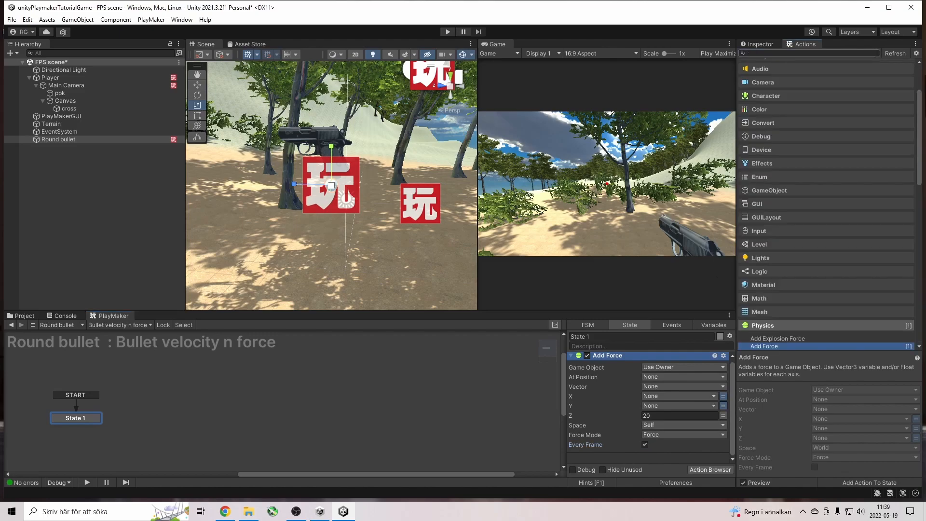
{"action": "scroll", "coordinate": [792, 263], "scroll_direction": "down", "scroll_amount": 3}
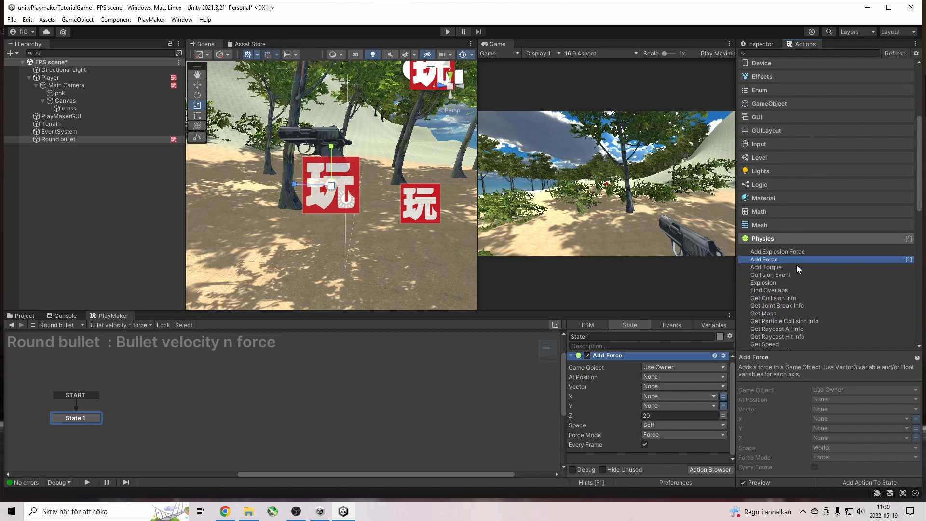
{"action": "scroll", "coordinate": [797, 269], "scroll_direction": "down", "scroll_amount": 2}
{"action": "scroll", "coordinate": [797, 269], "scroll_direction": "down", "scroll_amount": 4}
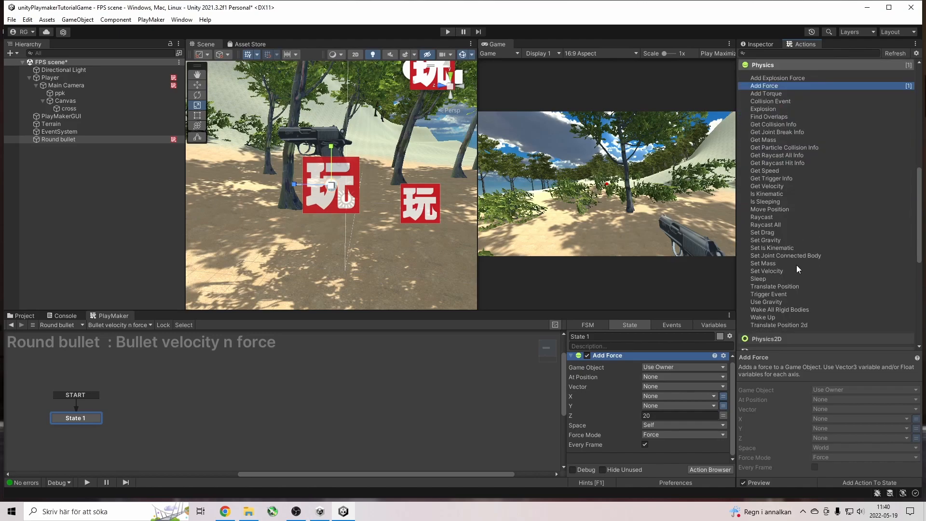
{"action": "scroll", "coordinate": [797, 266], "scroll_direction": "up", "scroll_amount": 2}
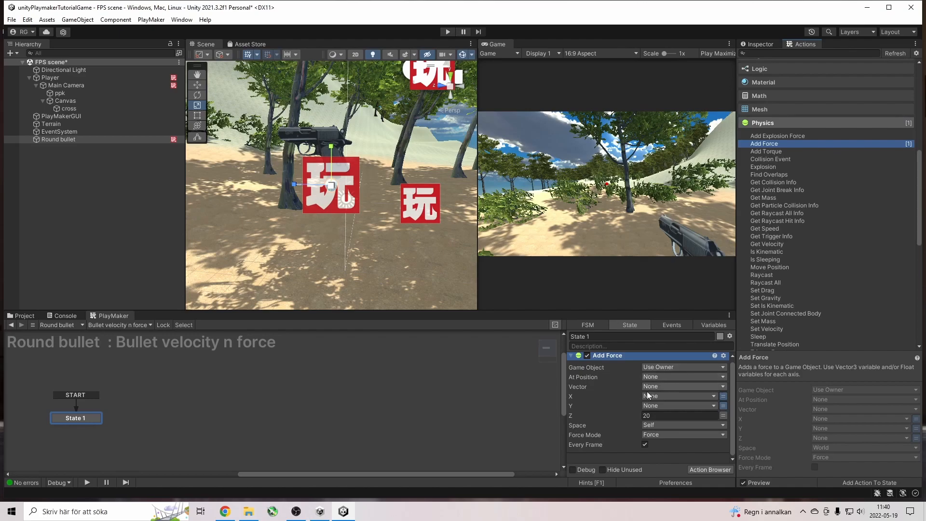
- Set the Add Force action's force mode to Impulse, then briefly run and stop the game
{"action": "scroll", "coordinate": [616, 406], "scroll_direction": "up", "scroll_amount": 1}
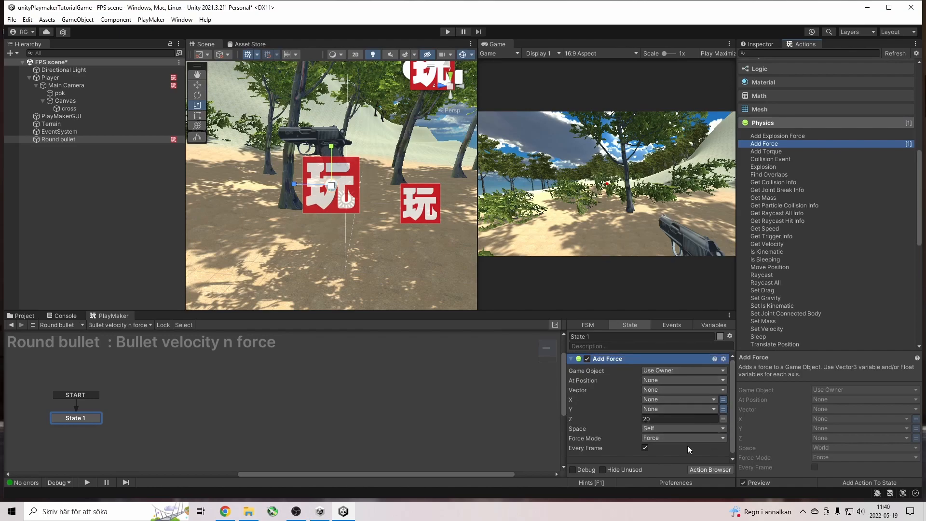
{"action": "left_click", "coordinate": [667, 438]}
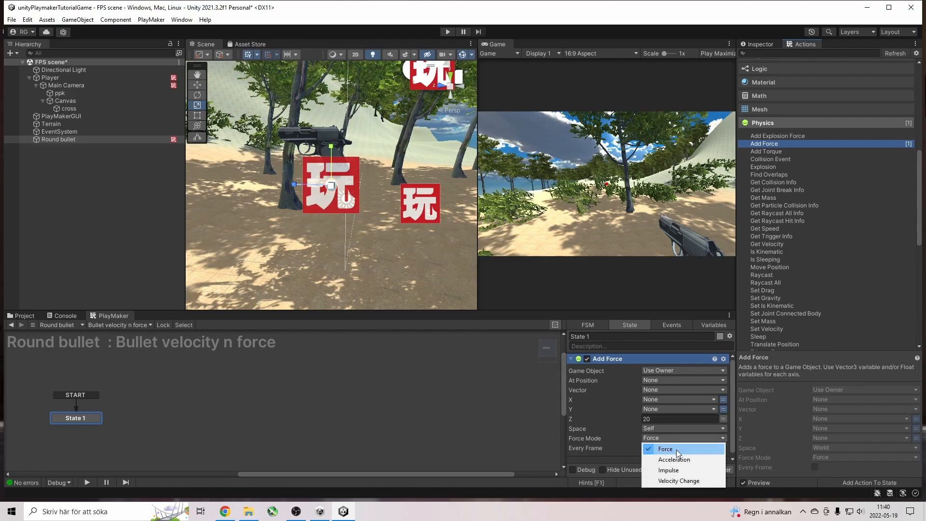
{"action": "left_click", "coordinate": [668, 470]}
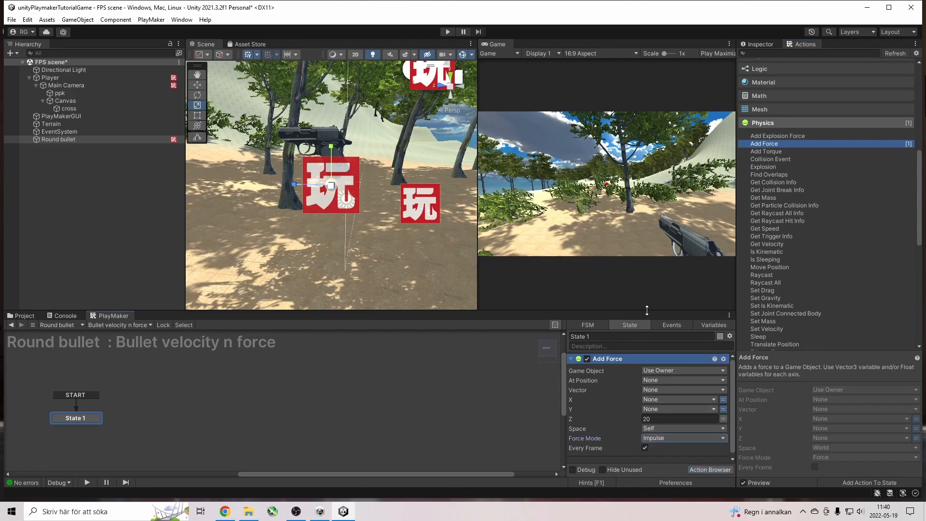
{"action": "left_click", "coordinate": [448, 31]}
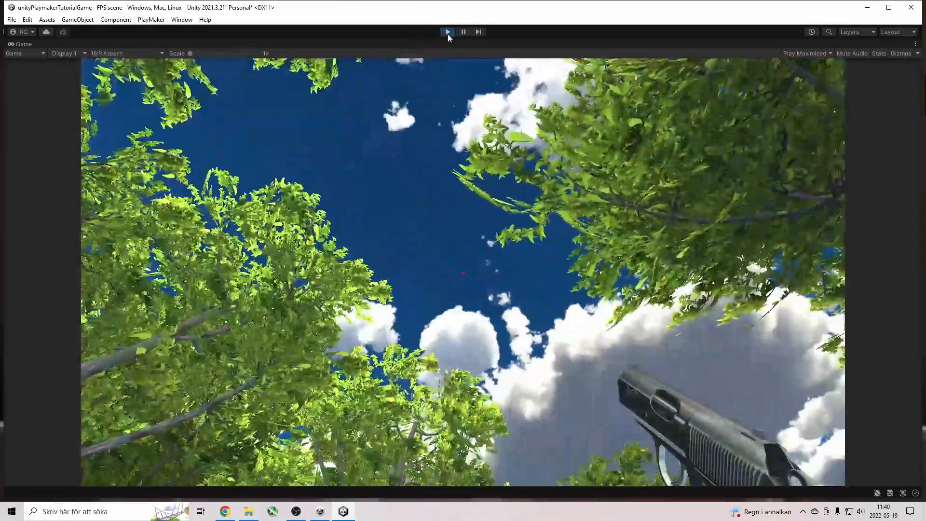
{"action": "left_click", "coordinate": [448, 32]}
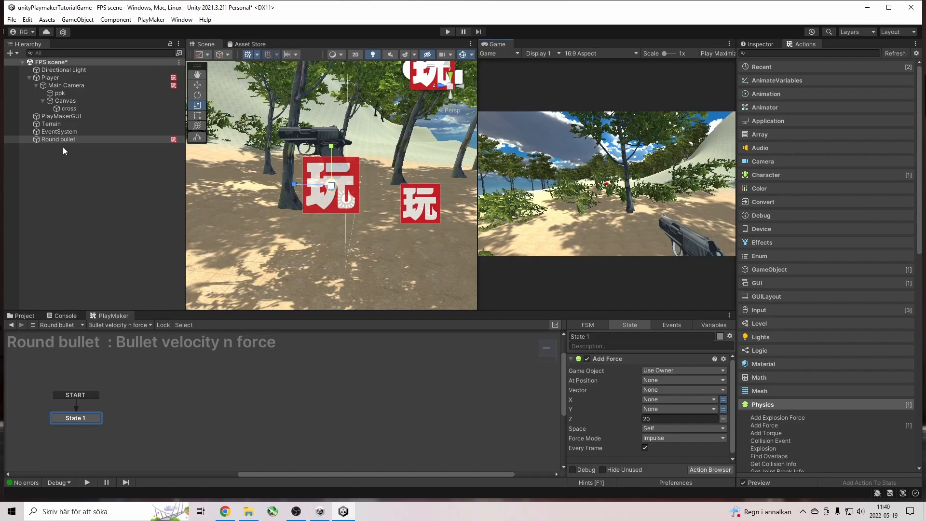
- Save the Round bullet as a prefab in the "3dObjects n stuff" folder and delete it from the scene
{"action": "left_click", "coordinate": [29, 316]}
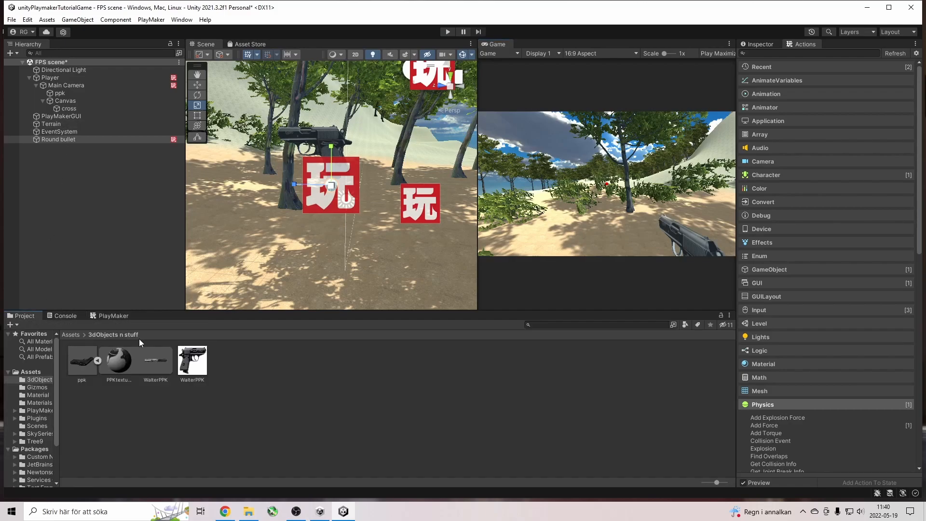
{"action": "left_click_drag", "start_coordinate": [58, 139], "coordinate": [275, 383]}
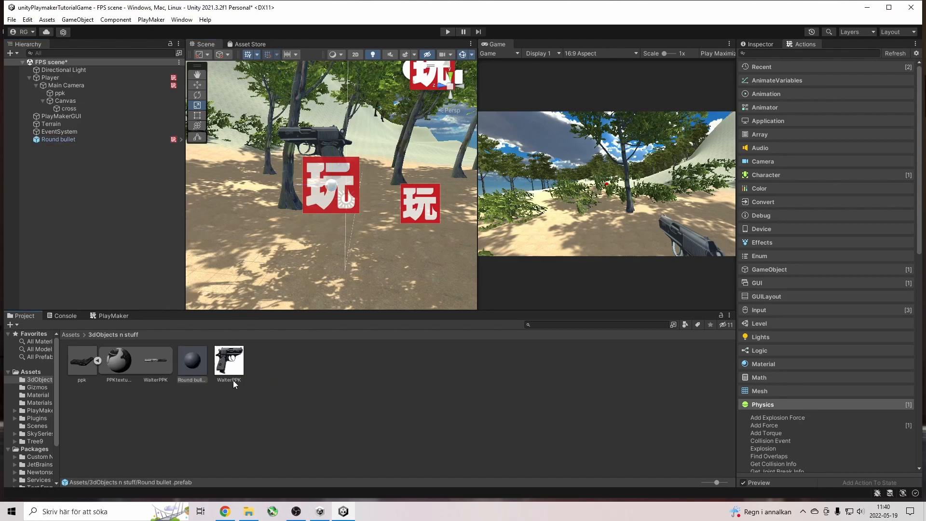
{"action": "left_click", "coordinate": [70, 139]}
{"action": "key", "text": "Delete"}
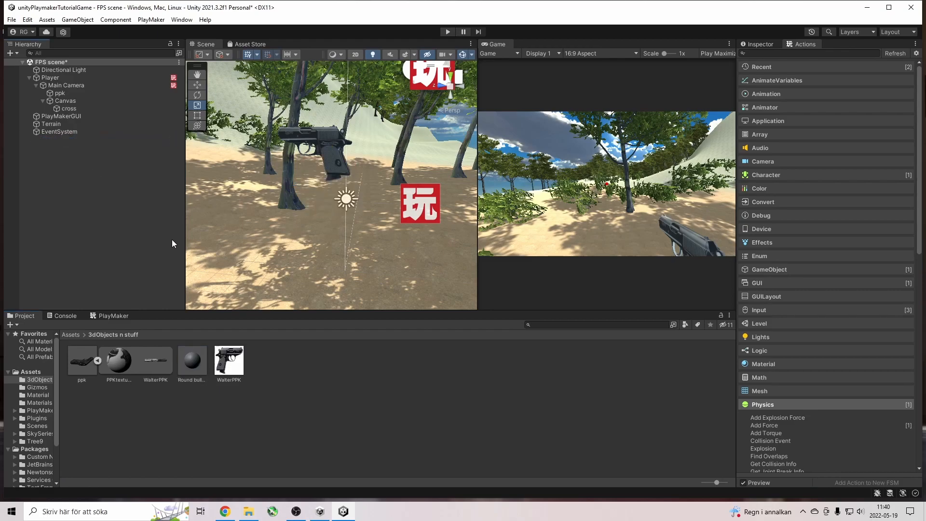
- Assign the Round bullet prefab as the Create Object action's game object in the Main Camera's shooting bullets FSM
{"action": "left_click", "coordinate": [187, 366]}
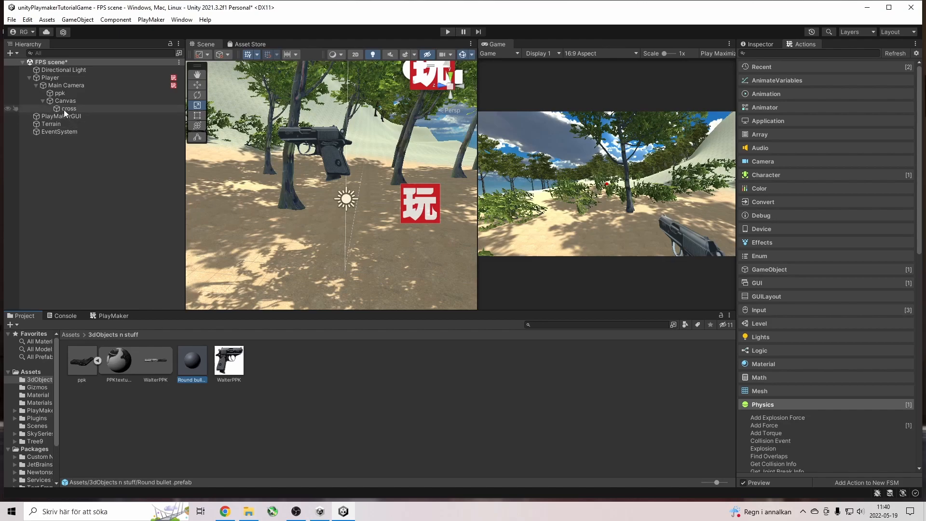
{"action": "left_click", "coordinate": [59, 86]}
{"action": "left_click", "coordinate": [113, 316]}
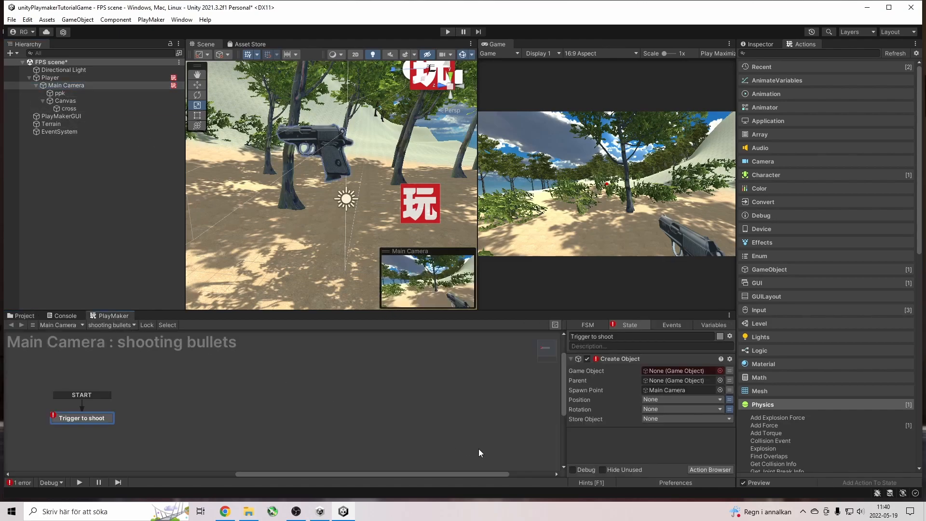
{"action": "left_click", "coordinate": [721, 371]}
{"action": "left_click", "coordinate": [457, 73]}
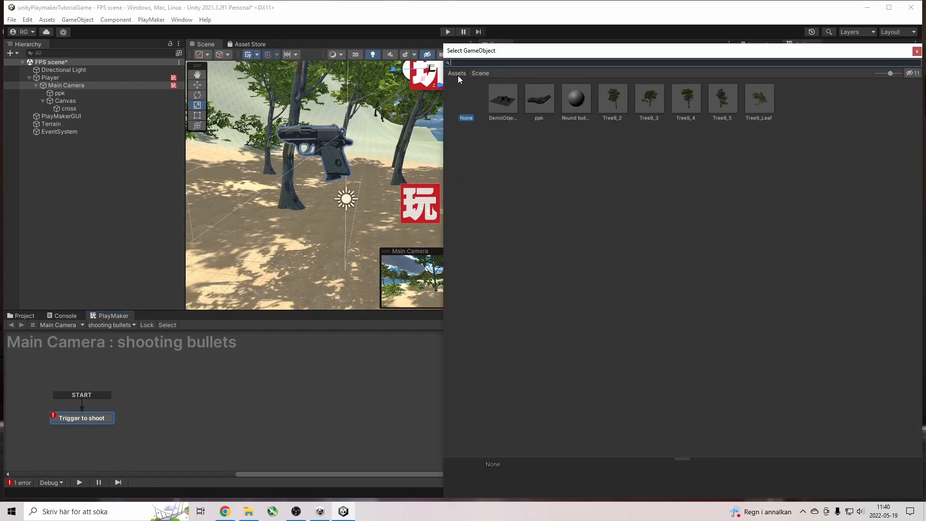
{"action": "double_click", "coordinate": [575, 100]}
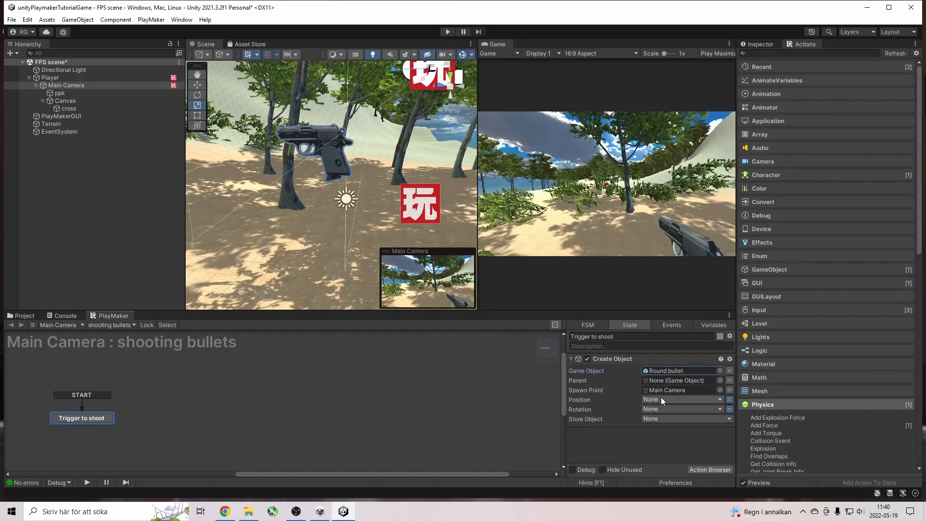
- Run the game briefly to check the bullet creation and stop it
{"action": "left_click", "coordinate": [448, 31]}
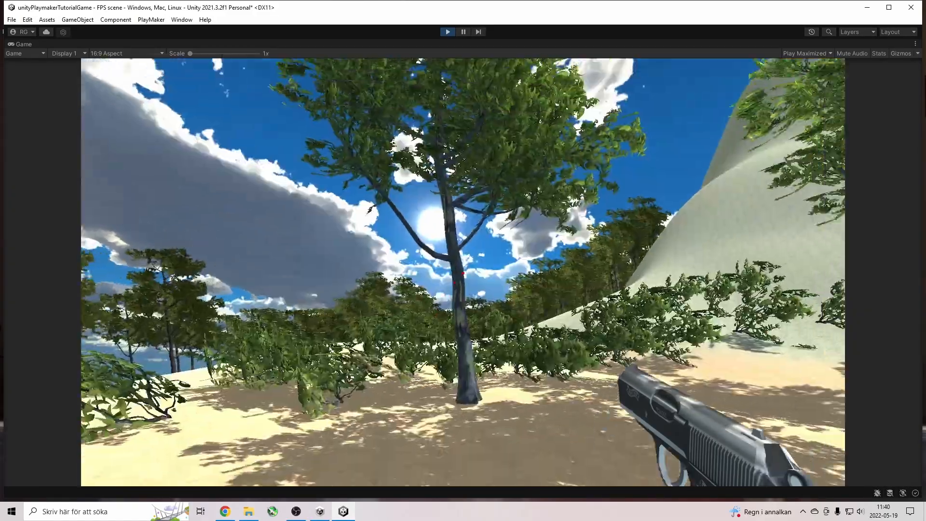
{"action": "key", "text": "Escape"}
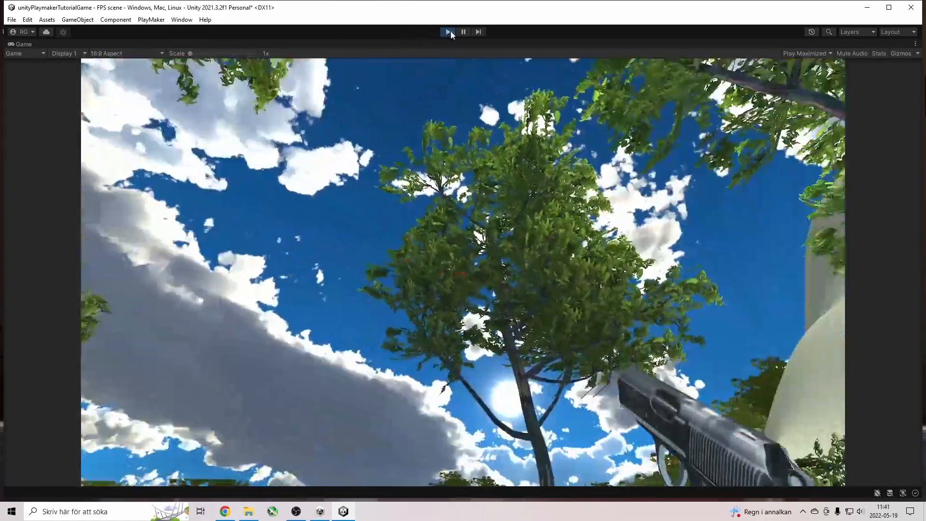
{"action": "left_click", "coordinate": [447, 31]}
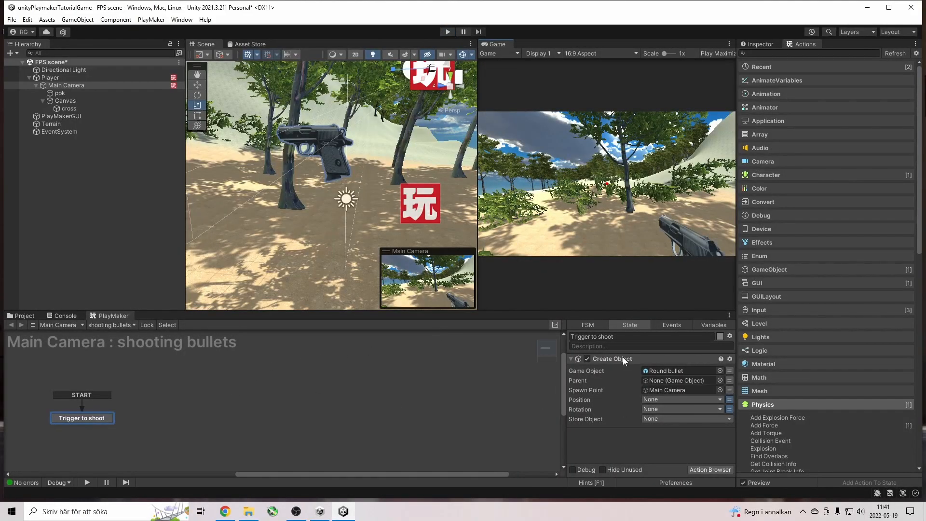
{"action": "right_click", "coordinate": [103, 418]}
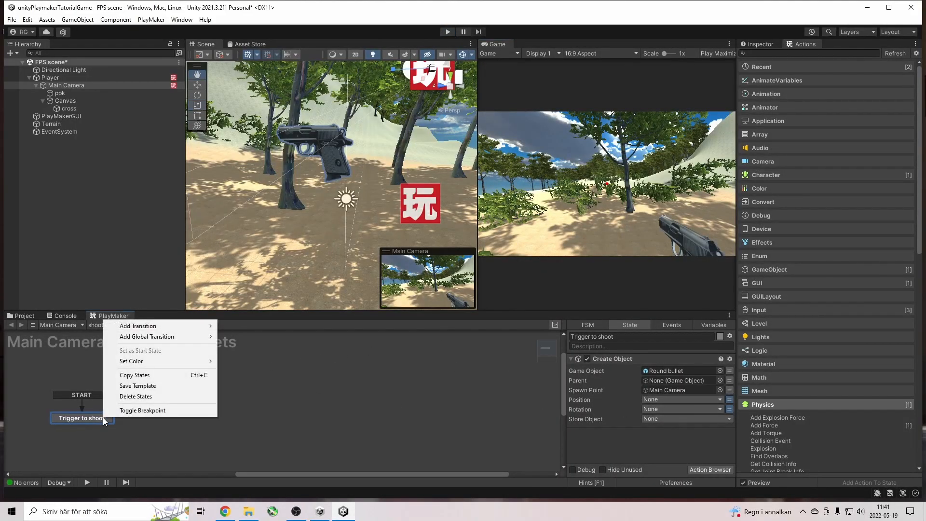
{"action": "mouse_move", "coordinate": [177, 331]}
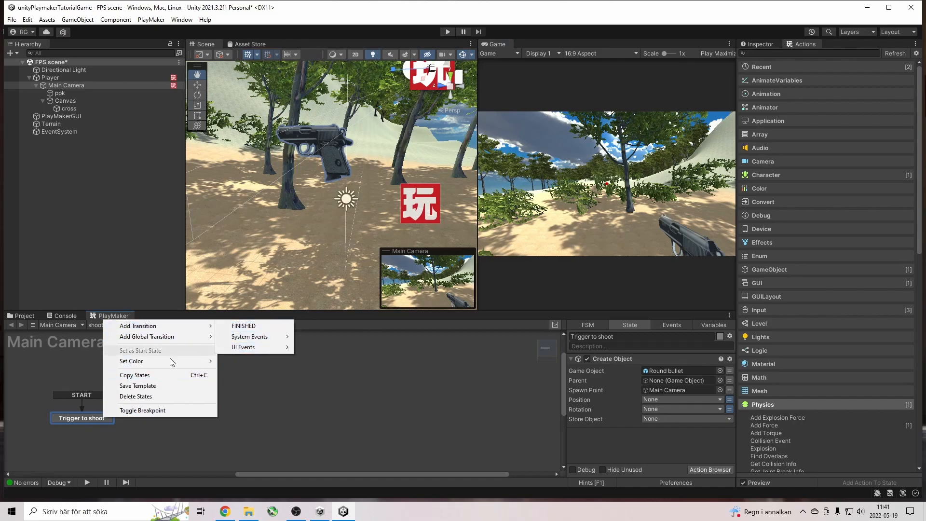
{"action": "left_click", "coordinate": [360, 444]}
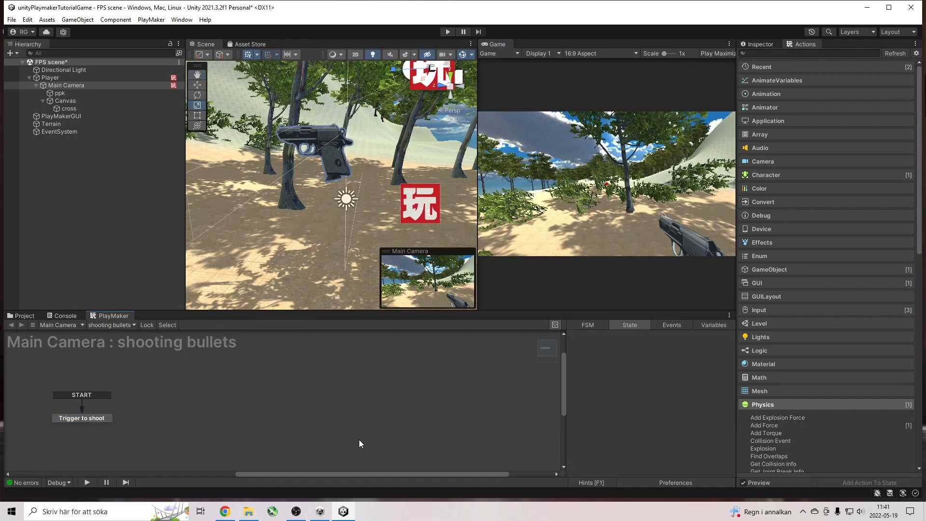
{"action": "left_click", "coordinate": [74, 419]}
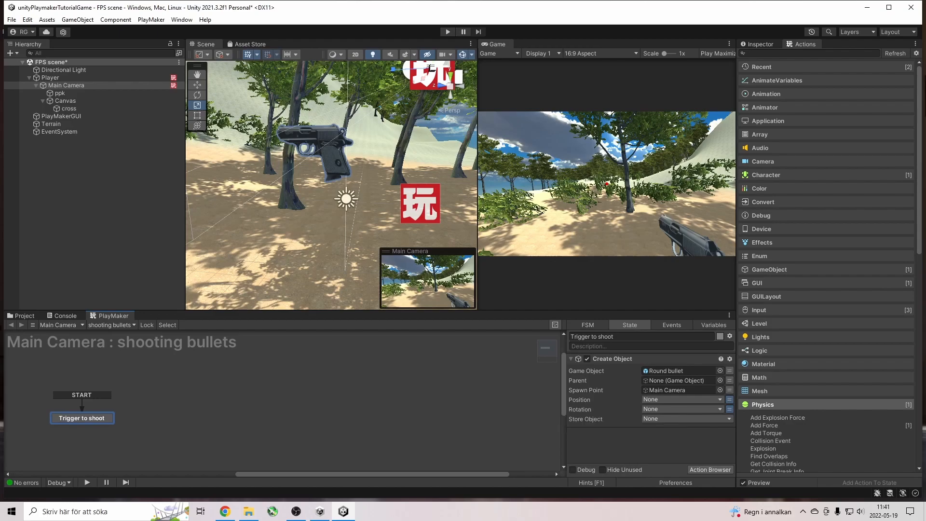
{"action": "right_click", "coordinate": [91, 419]}
{"action": "mouse_move", "coordinate": [138, 325]}
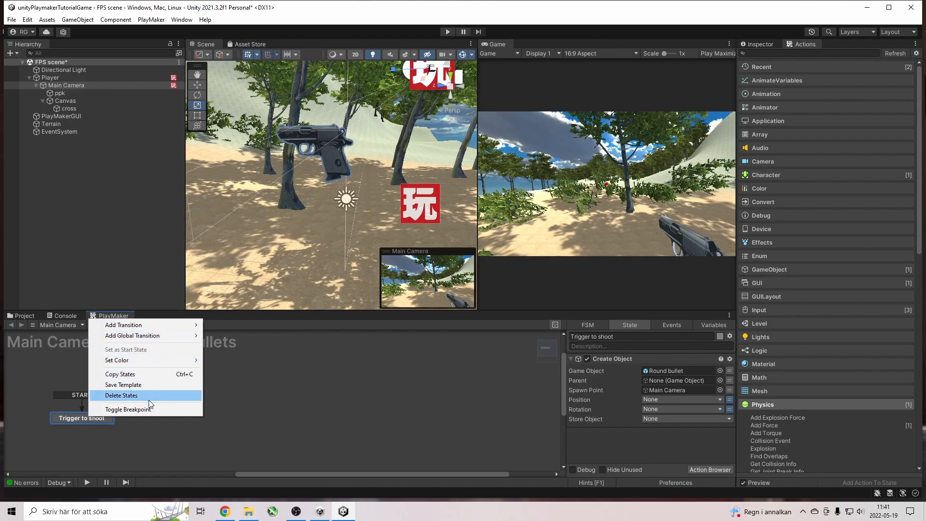
{"action": "mouse_move", "coordinate": [142, 366]}
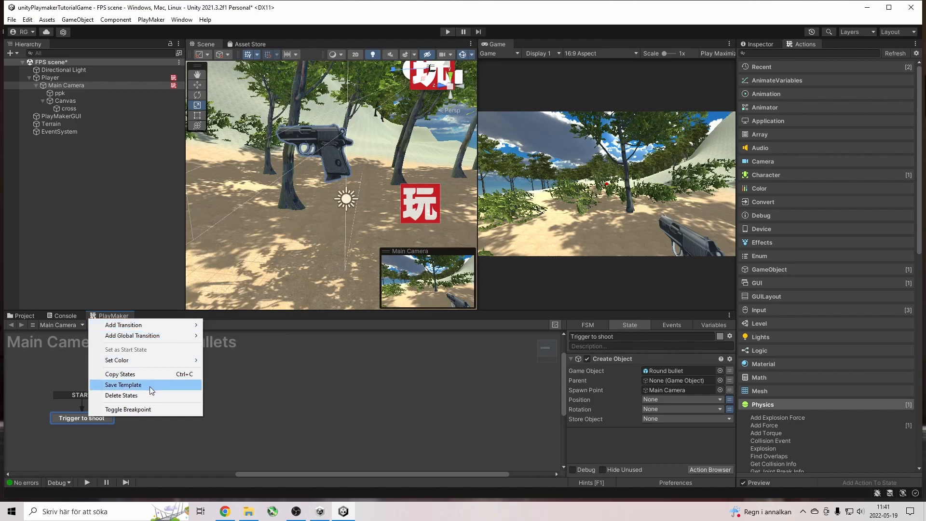
{"action": "left_click", "coordinate": [306, 427]}
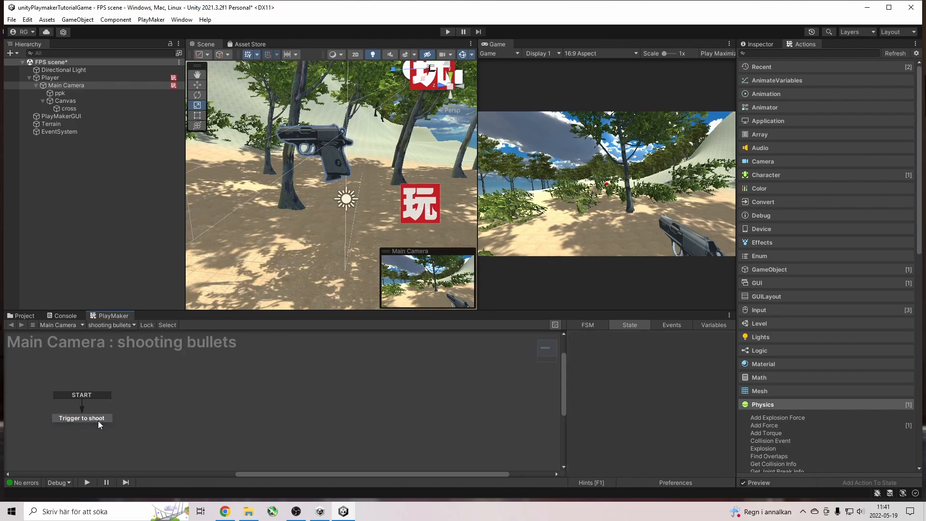
- Search the PlayMaker actions for input and key actions and clear the search
{"action": "left_click", "coordinate": [767, 44]}
{"action": "left_click", "coordinate": [797, 45]}
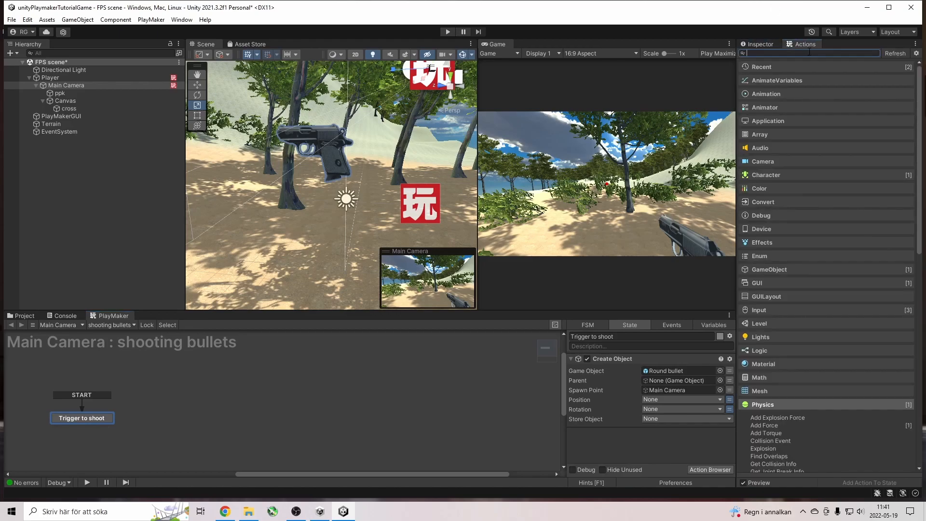
{"action": "type", "text": "inpu"}
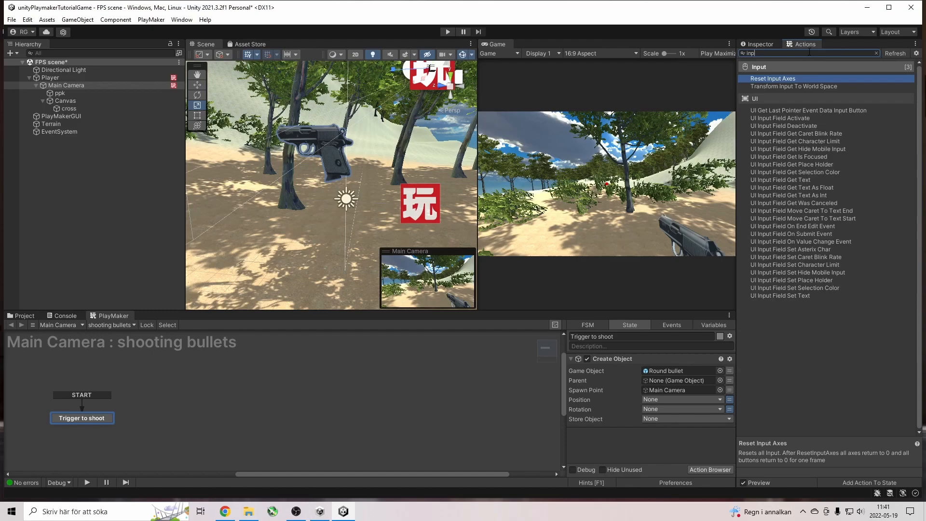
{"action": "key", "text": "BackSpace"}
{"action": "key", "text": "BackSpace"}
{"action": "key", "text": "BackSpace"}
{"action": "type", "text": "key"}
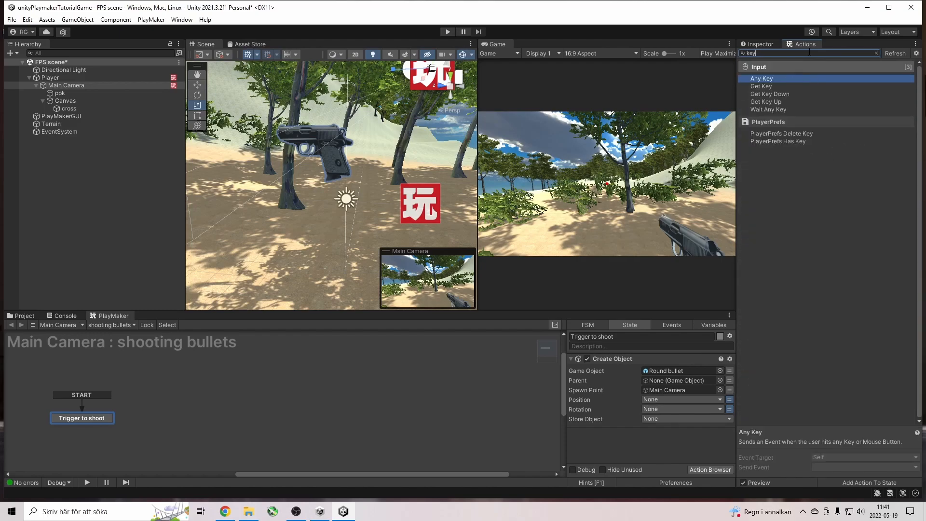
{"action": "key", "text": "BackSpace"}
{"action": "key", "text": "BackSpace"}
{"action": "key", "text": "BackSpace"}
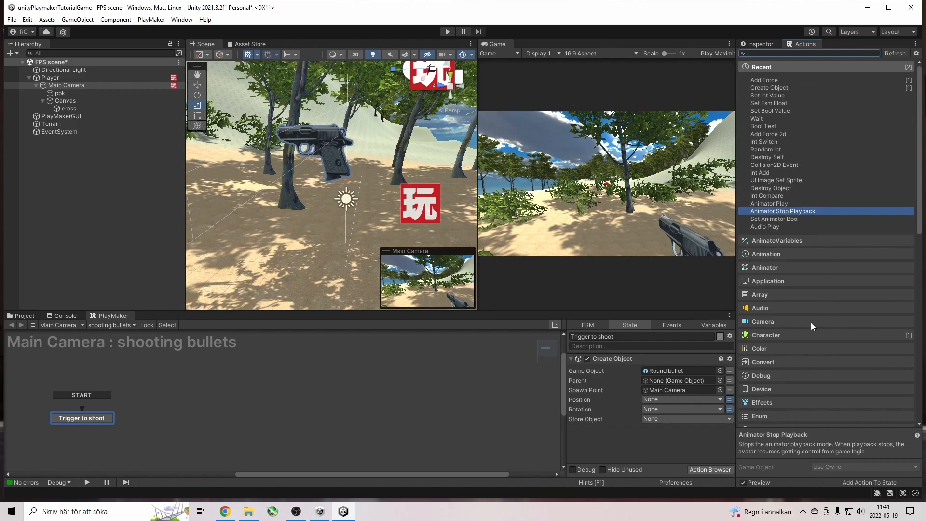
- Add the Get Mouse Button Down action from the Input category to the Trigger to shoot state
{"action": "scroll", "coordinate": [755, 332], "scroll_direction": "down", "scroll_amount": 4}
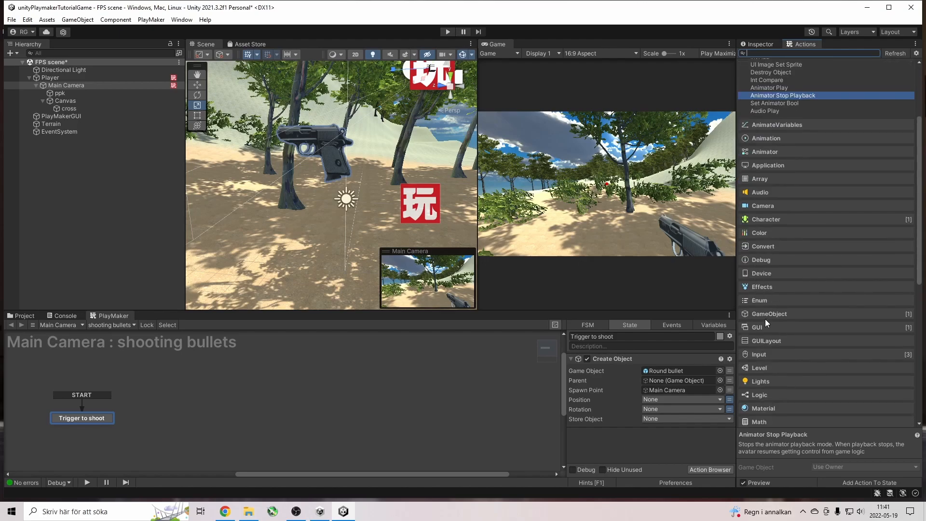
{"action": "scroll", "coordinate": [773, 389], "scroll_direction": "up", "scroll_amount": 4}
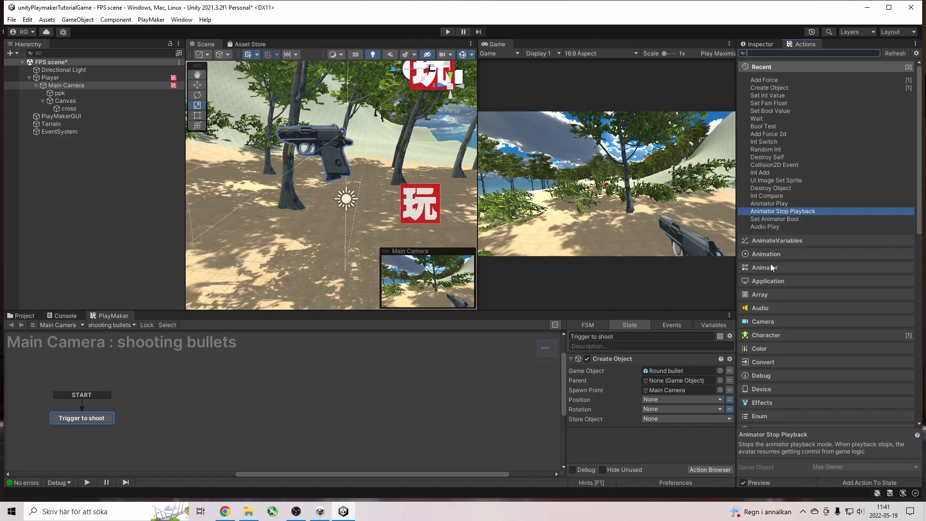
{"action": "scroll", "coordinate": [767, 362], "scroll_direction": "down", "scroll_amount": 3}
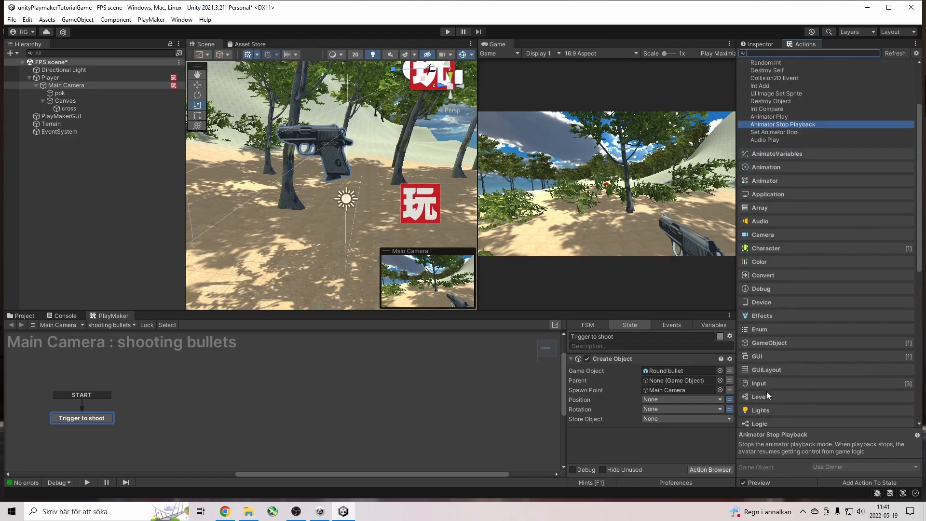
{"action": "scroll", "coordinate": [766, 392], "scroll_direction": "down", "scroll_amount": 4}
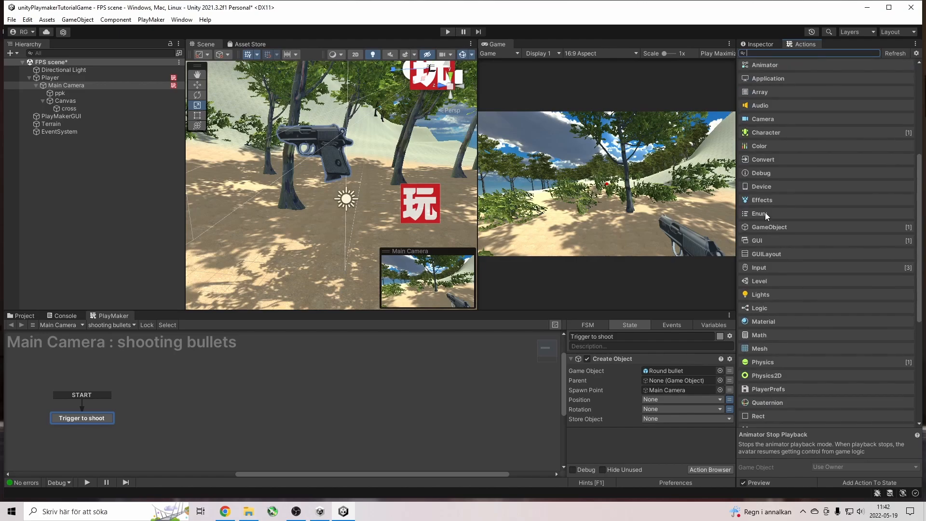
{"action": "scroll", "coordinate": [766, 214], "scroll_direction": "down", "scroll_amount": 3}
{"action": "scroll", "coordinate": [762, 340], "scroll_direction": "down", "scroll_amount": 3}
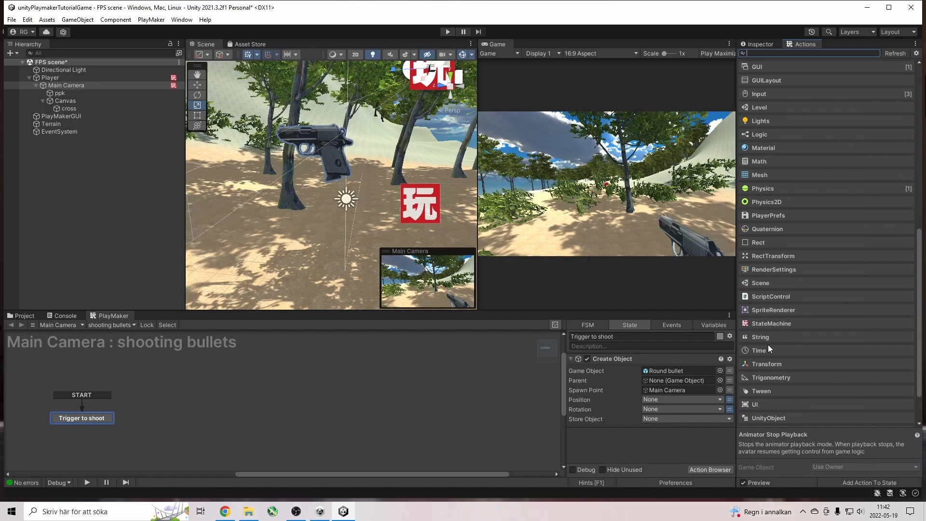
{"action": "scroll", "coordinate": [772, 276], "scroll_direction": "up", "scroll_amount": 3}
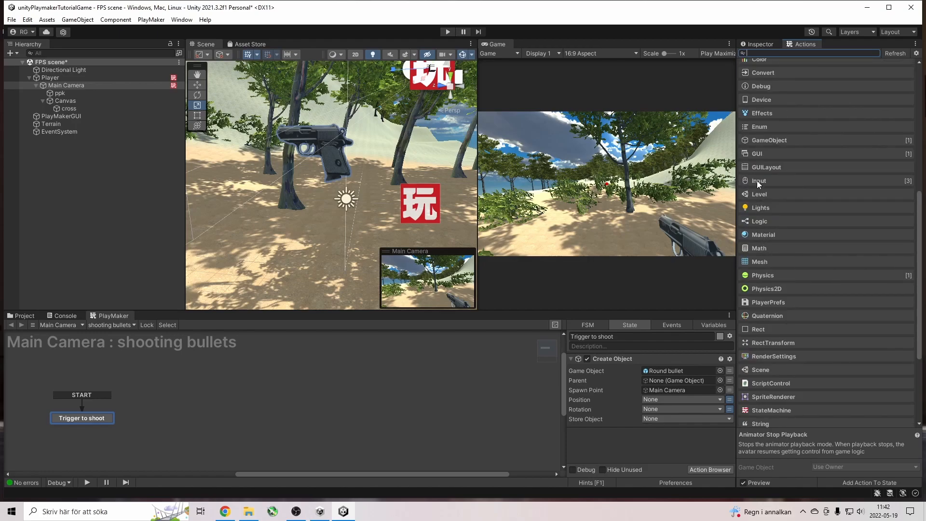
{"action": "left_click", "coordinate": [757, 180]}
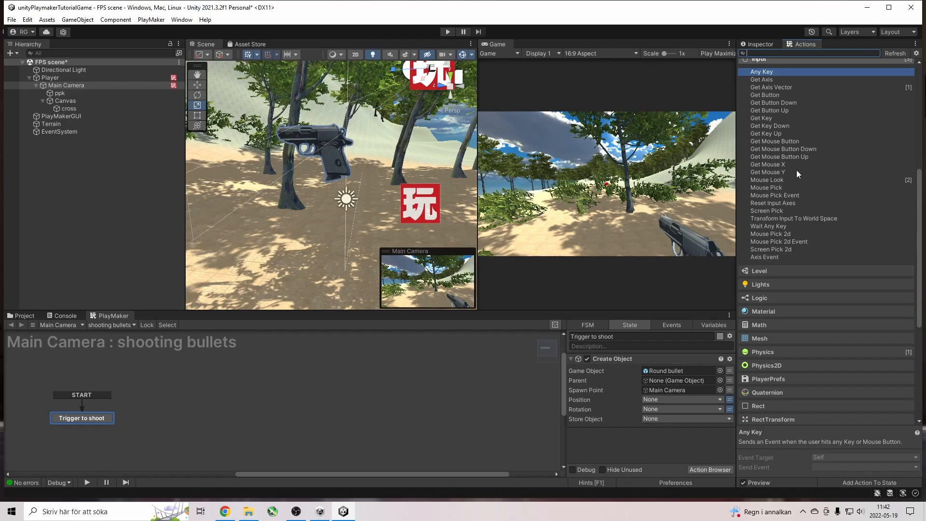
{"action": "double_click", "coordinate": [780, 150]}
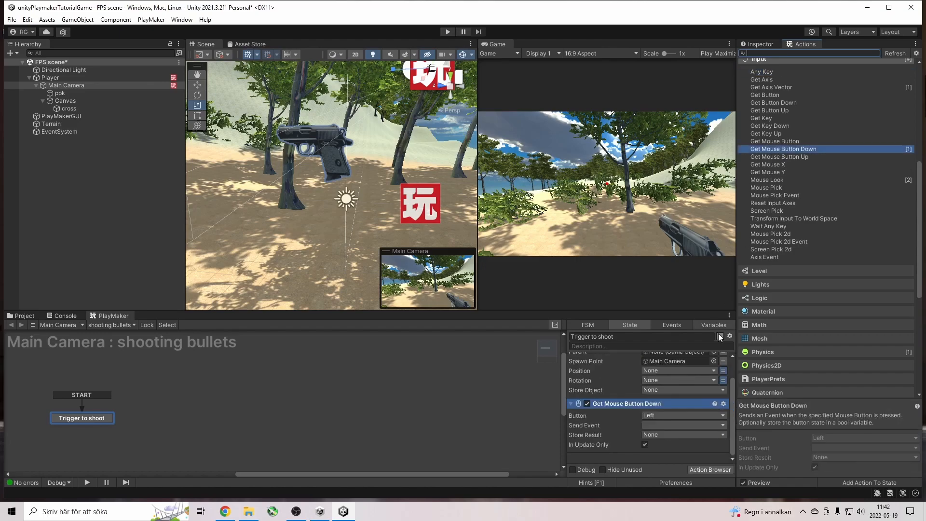
- Create a new event named Shoot as the Get Mouse Button Down action's send event
{"action": "left_click", "coordinate": [651, 427]}
{"action": "left_click", "coordinate": [667, 474]}
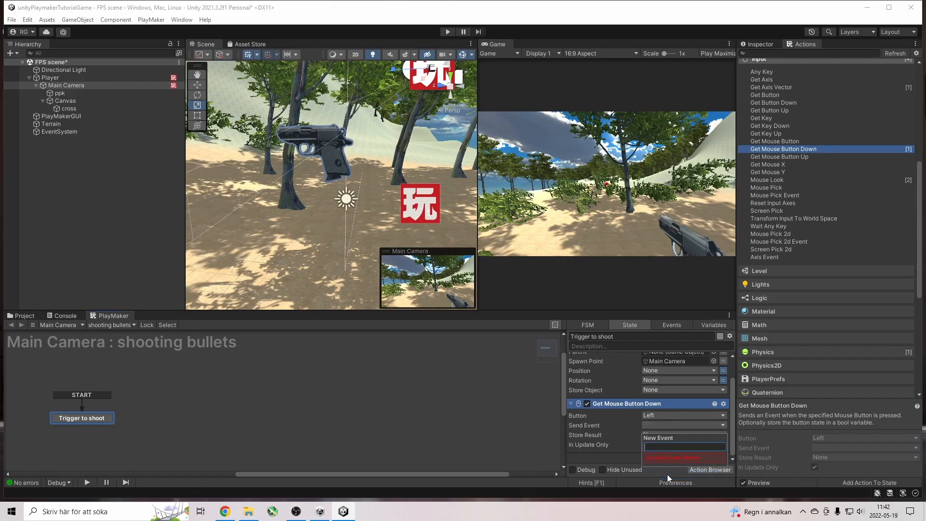
{"action": "type", "text": "Shoot"}
{"action": "key", "text": "Return"}
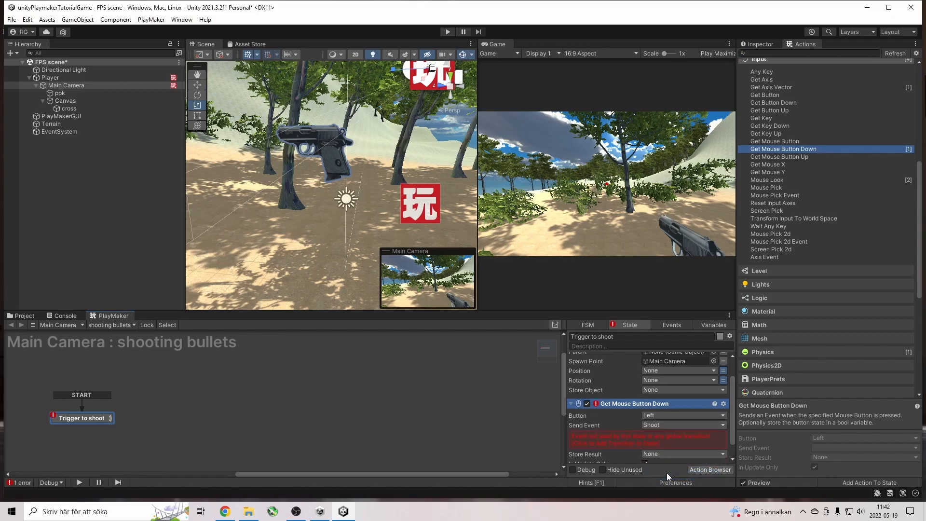
- Add the Shoot transition to the Trigger to shoot state and link it to a new state beside it
{"action": "left_click", "coordinate": [674, 441]}
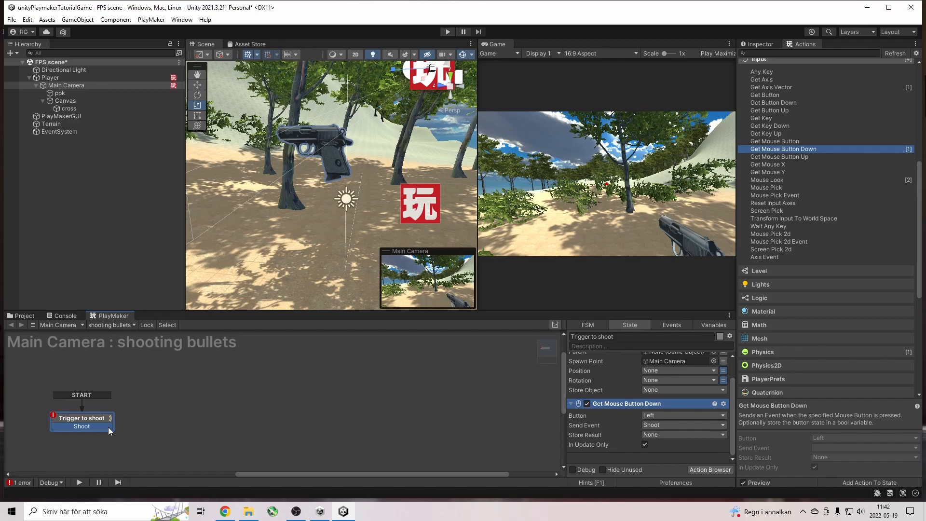
{"action": "left_click_drag", "start_coordinate": [108, 427], "coordinate": [143, 425]}
{"action": "left_click_drag", "start_coordinate": [201, 417], "coordinate": [211, 412]}
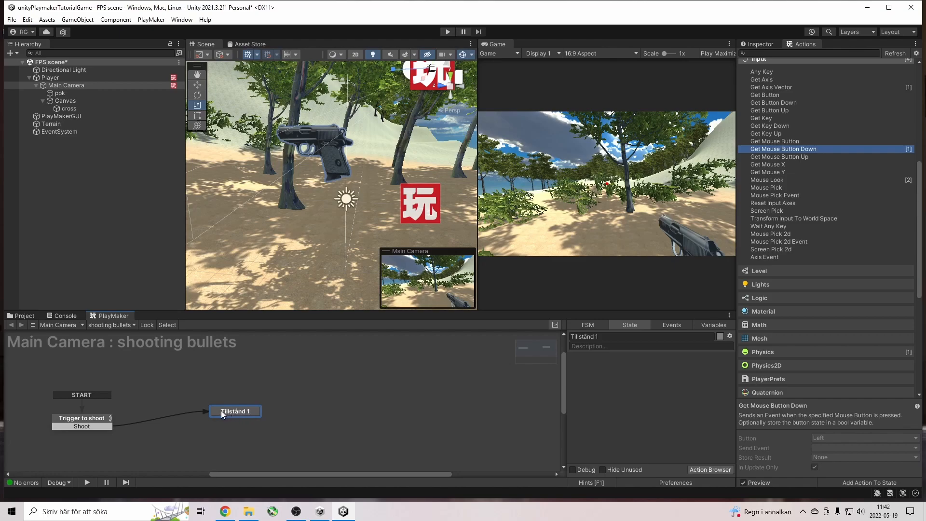
- Move the Create Object action from the Trigger to shoot state into the Tillstånd 1 state
{"action": "left_click", "coordinate": [87, 417]}
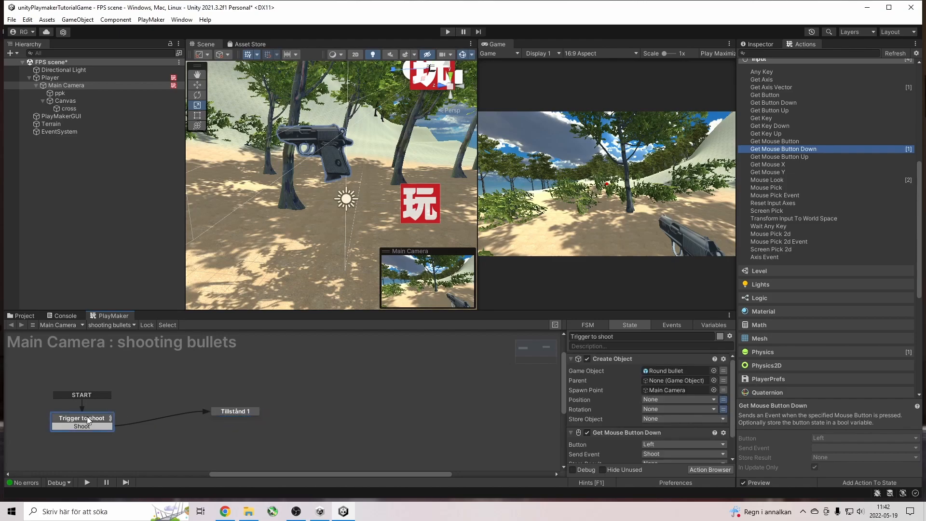
{"action": "left_click", "coordinate": [618, 360]}
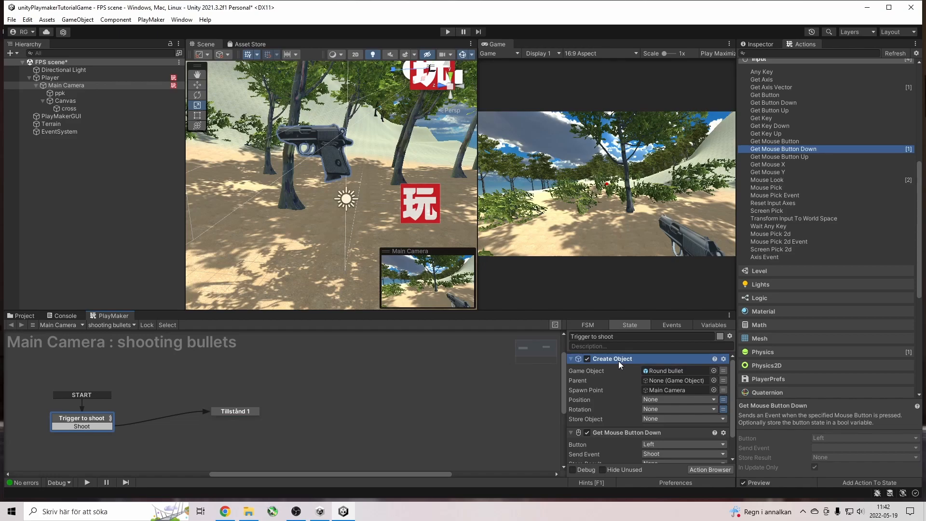
{"action": "key", "text": "Delete"}
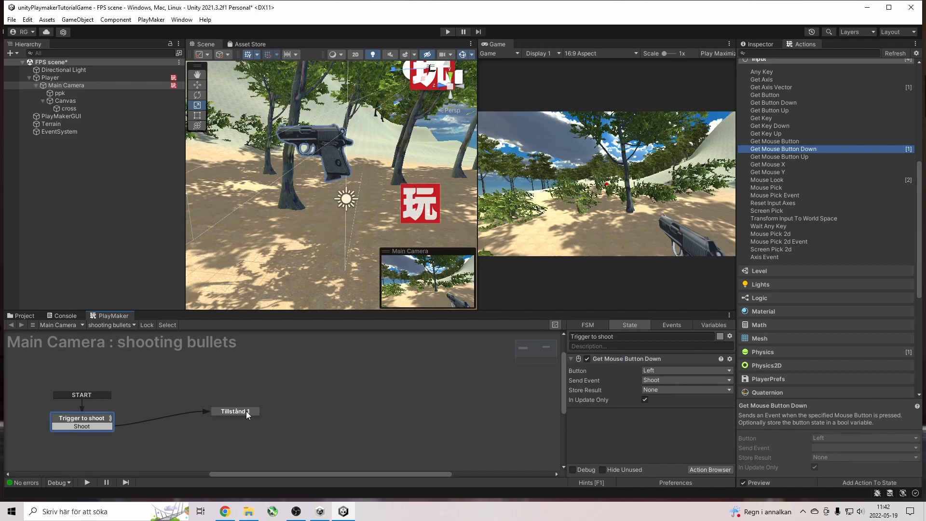
{"action": "left_click", "coordinate": [247, 411]}
{"action": "key", "text": "ctrl+v"}
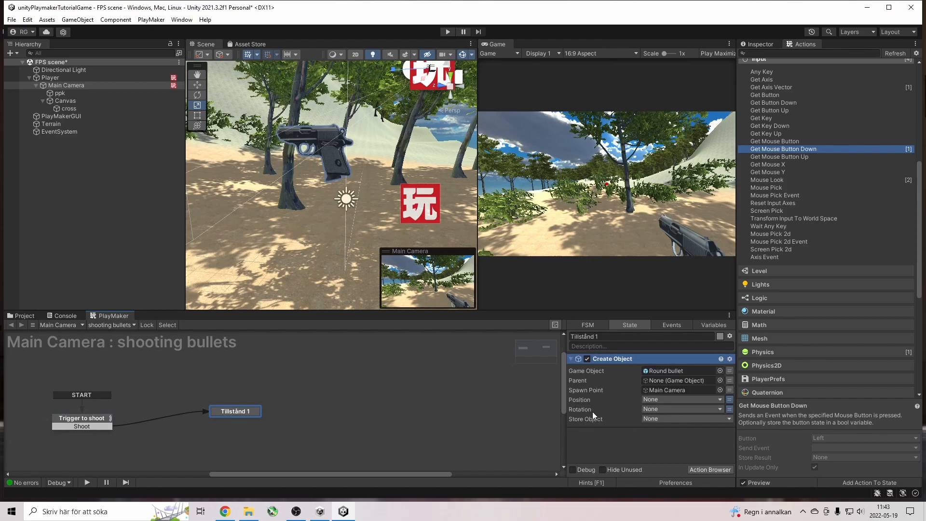
{"action": "left_click", "coordinate": [618, 447]}
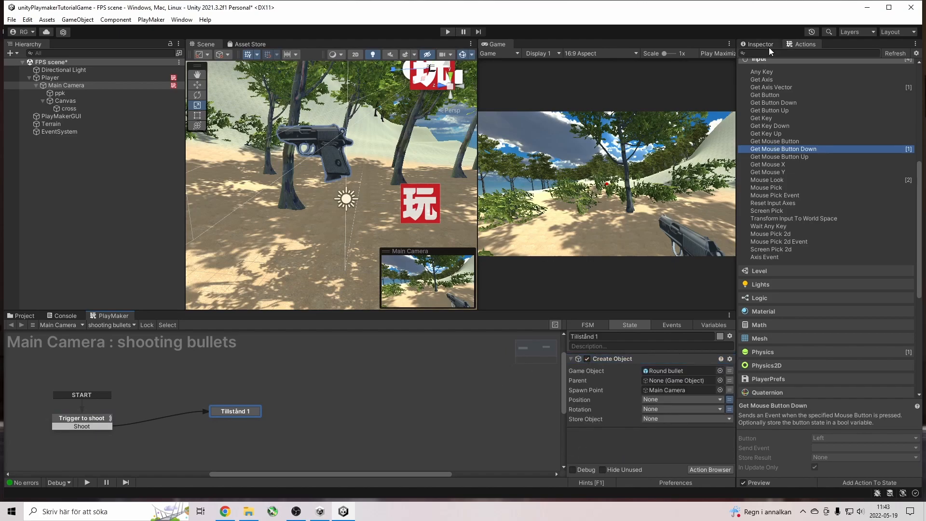
- Find the Wait action and add it to the Tillstånd 1 state after Create Object
{"action": "left_click", "coordinate": [806, 53]}
{"action": "type", "text": "wait"}
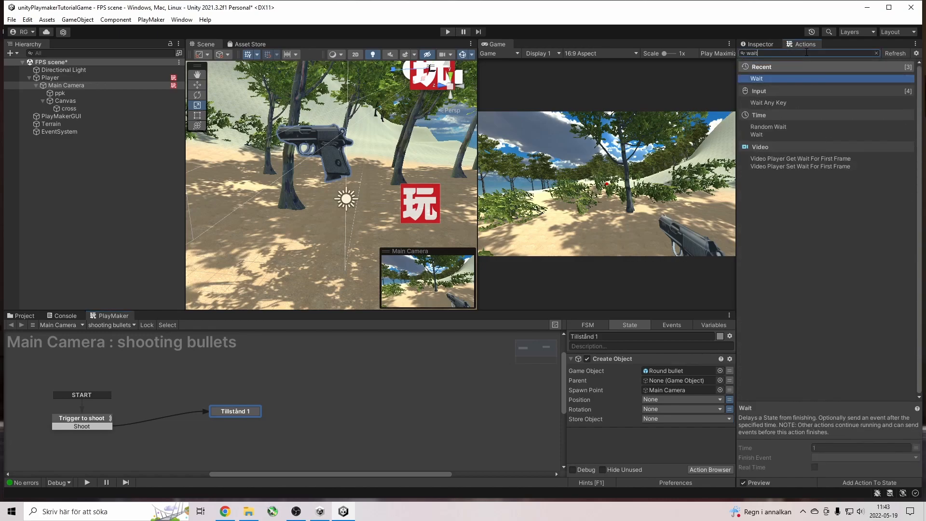
{"action": "double_click", "coordinate": [760, 78]}
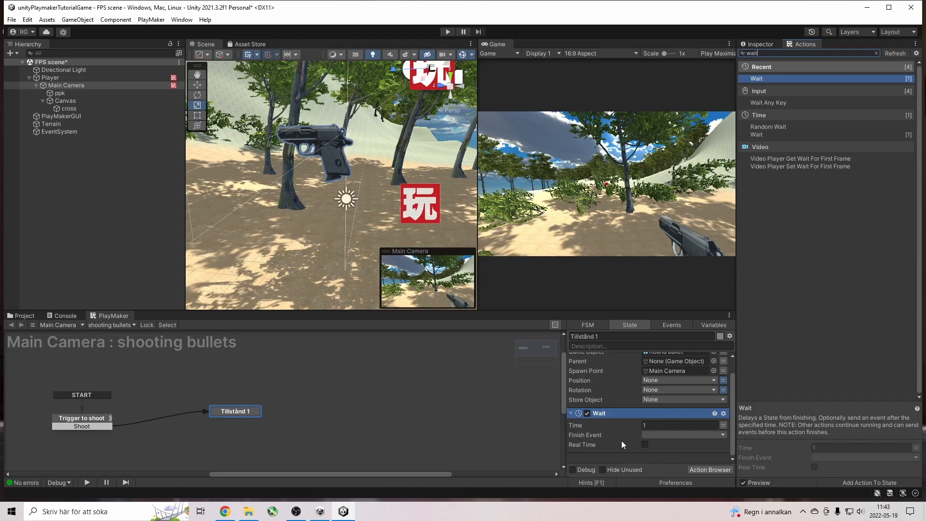
- Add a FINISHED transition to the Tillstånd 1 state and link it back to the Trigger to shoot state
{"action": "left_click", "coordinate": [664, 433]}
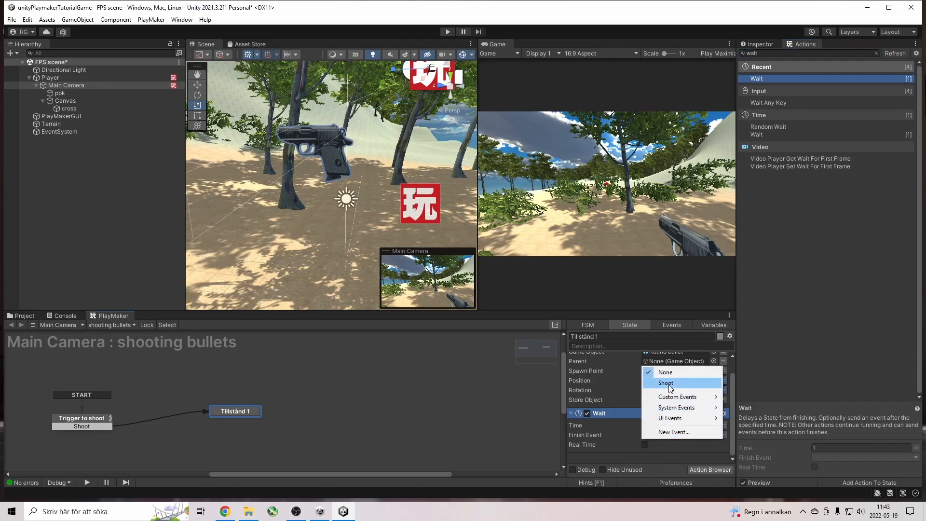
{"action": "right_click", "coordinate": [256, 414]}
{"action": "mouse_move", "coordinate": [301, 319]}
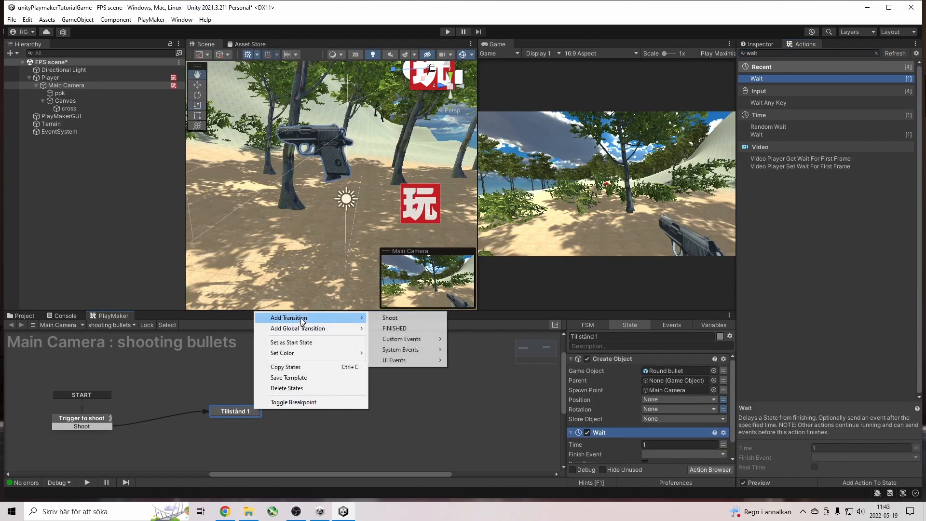
{"action": "left_click", "coordinate": [394, 328]}
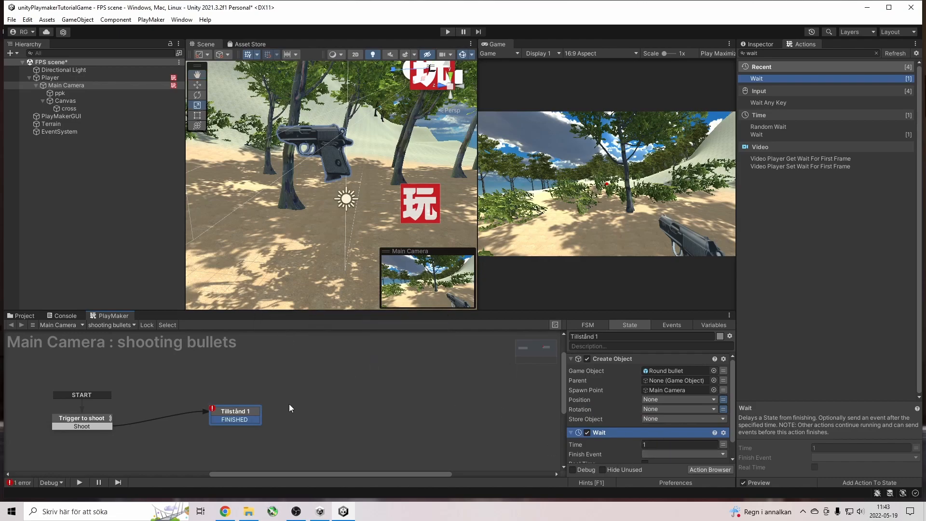
{"action": "left_click_drag", "start_coordinate": [227, 422], "coordinate": [115, 417]}
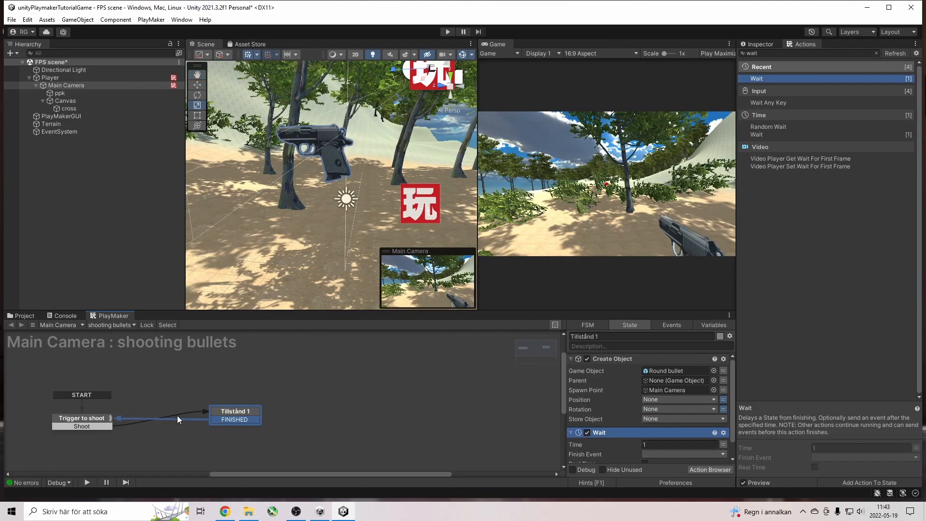
- Set the Wait action's finish event to FINISHED in the Tillstånd 1 state
{"action": "left_click", "coordinate": [656, 455]}
{"action": "left_click", "coordinate": [657, 403]}
{"action": "scroll", "coordinate": [603, 415], "scroll_direction": "down", "scroll_amount": 2}
{"action": "scroll", "coordinate": [598, 434], "scroll_direction": "up", "scroll_amount": 2}
- Play-test the scene by firing the pistol and walking around the beach, and end the play session
{"action": "left_click", "coordinate": [448, 32]}
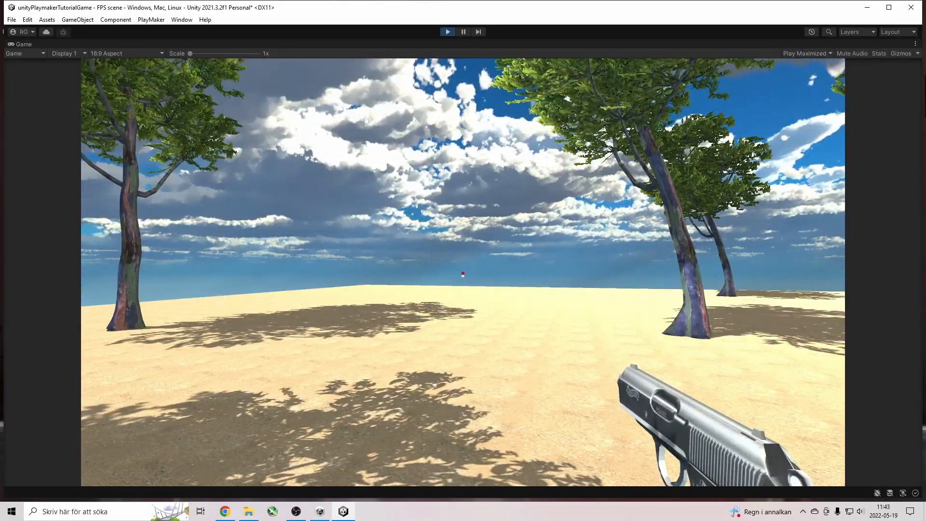
{"action": "left_click", "coordinate": [464, 273]}
{"action": "key", "text": "w"}
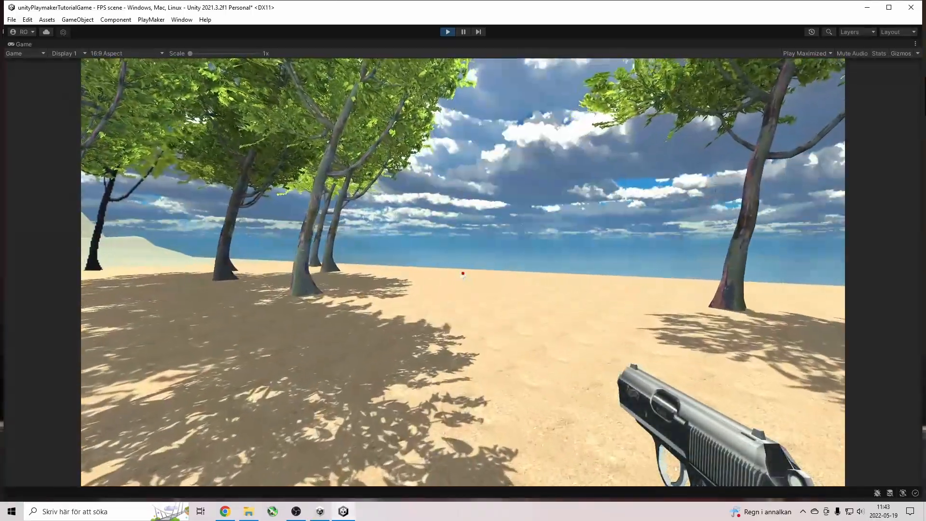
{"action": "key", "text": "w"}
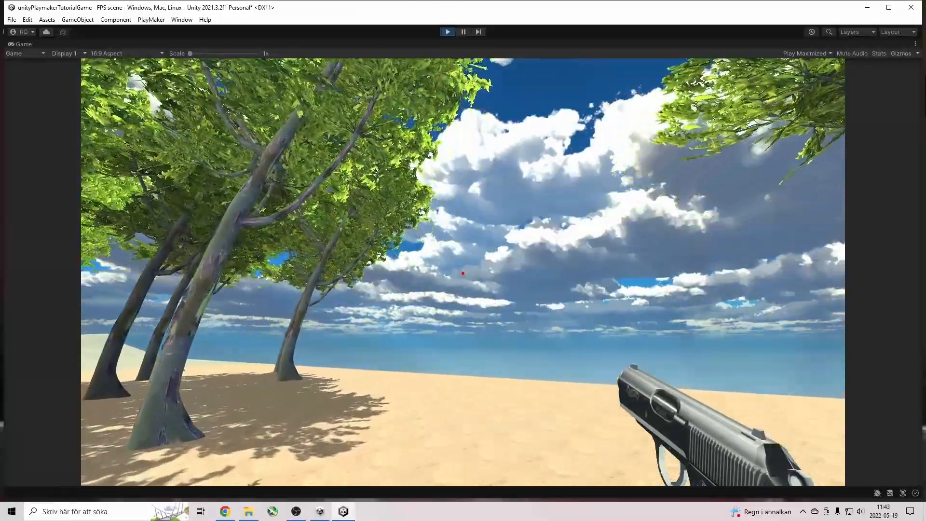
{"action": "key", "text": "Escape"}
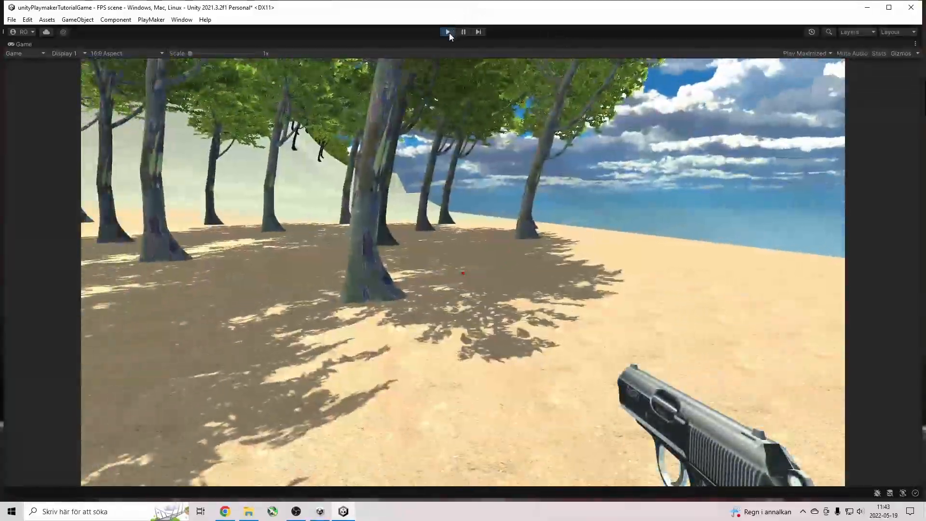
{"action": "left_click", "coordinate": [449, 32]}
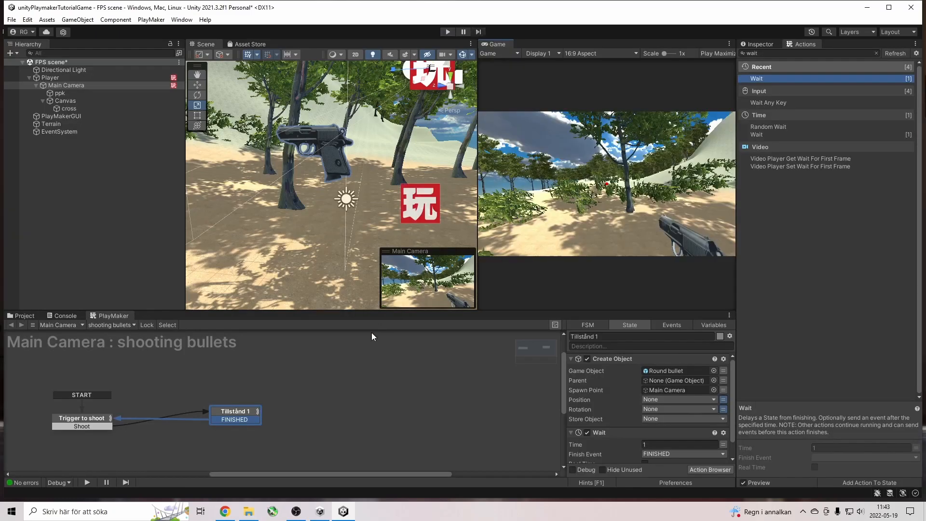
- Set the Wait action's time to 0.1
{"action": "left_click", "coordinate": [658, 445]}
{"action": "type", "text": "0.1"}
- Play-test rapid shooting with the shorter wait while walking among the trees, and end the play session
{"action": "left_click", "coordinate": [452, 32]}
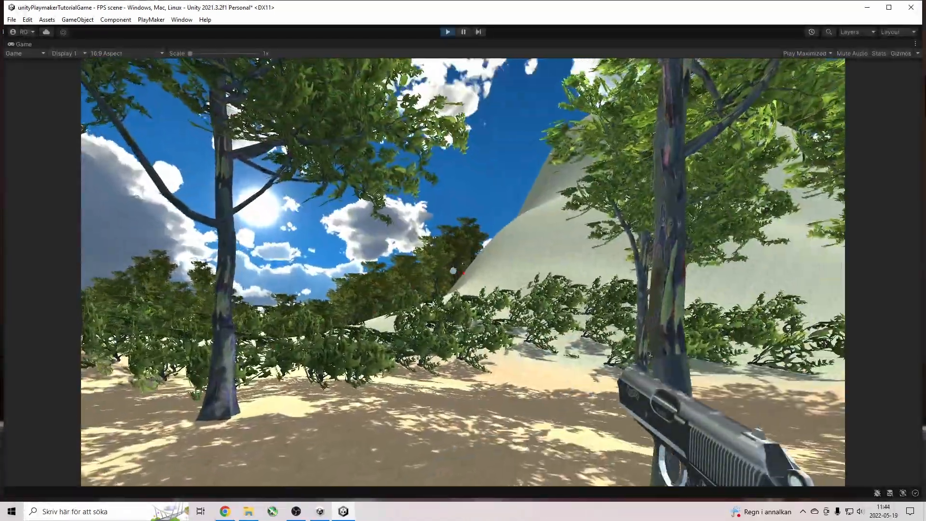
{"action": "left_click", "coordinate": [463, 274]}
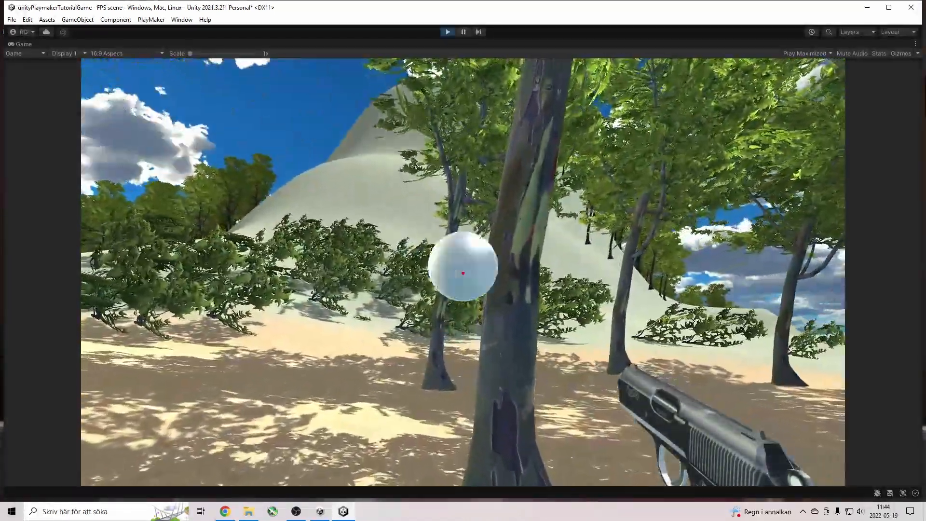
{"action": "left_click", "coordinate": [463, 273]}
{"action": "left_click", "coordinate": [463, 274]}
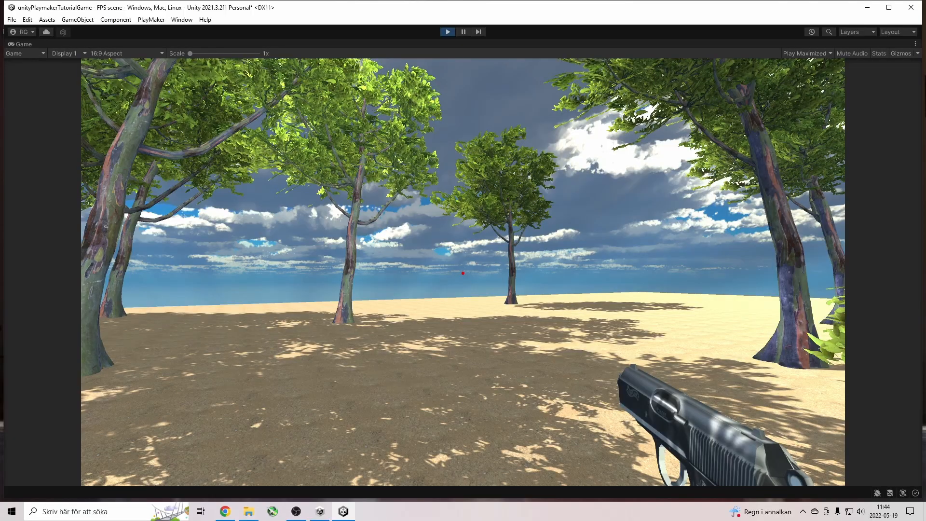
{"action": "key", "text": "w"}
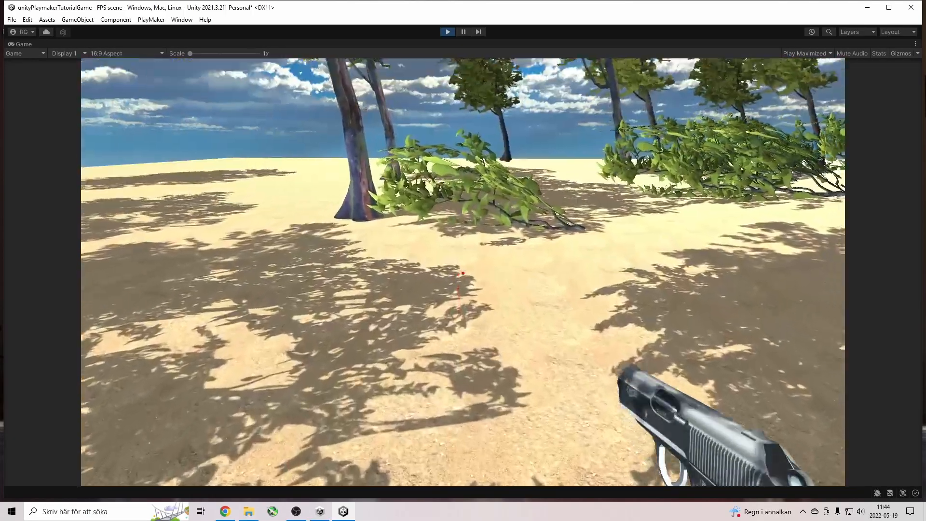
{"action": "key", "text": "w"}
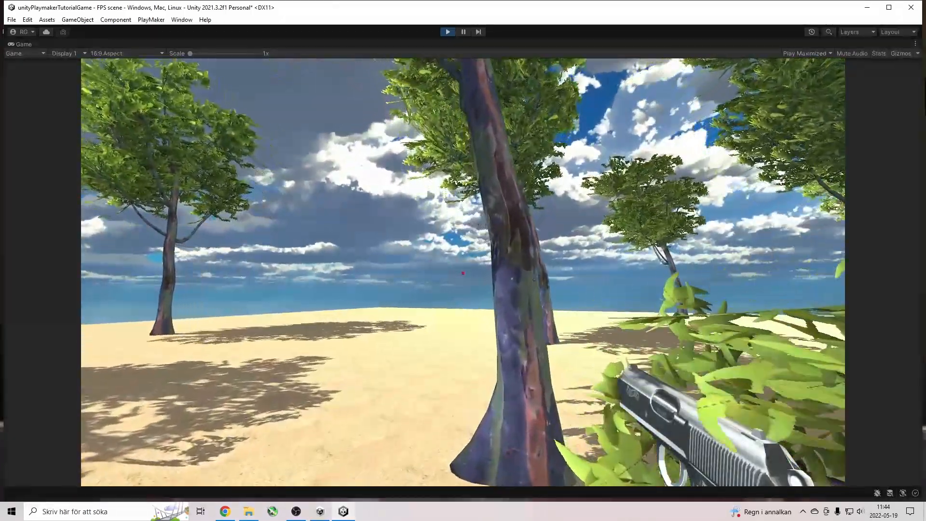
{"action": "key", "text": "w"}
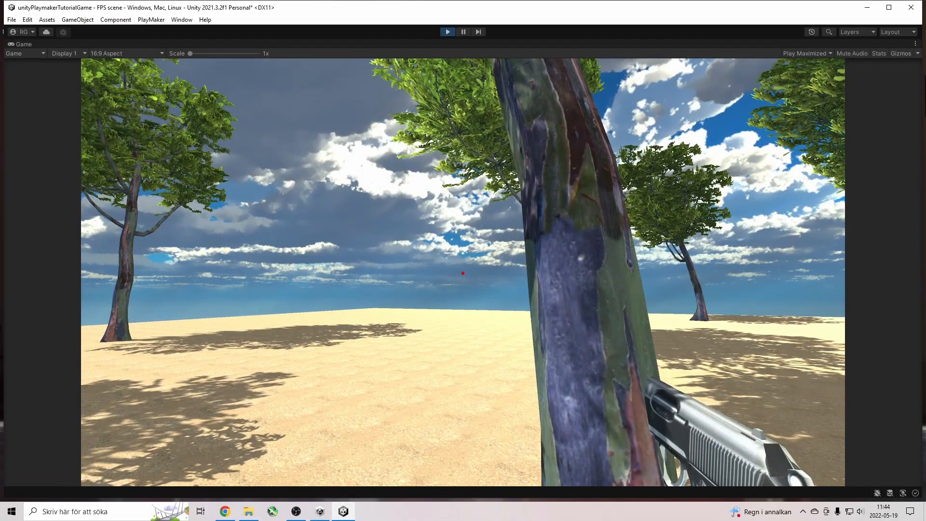
{"action": "key", "text": "w"}
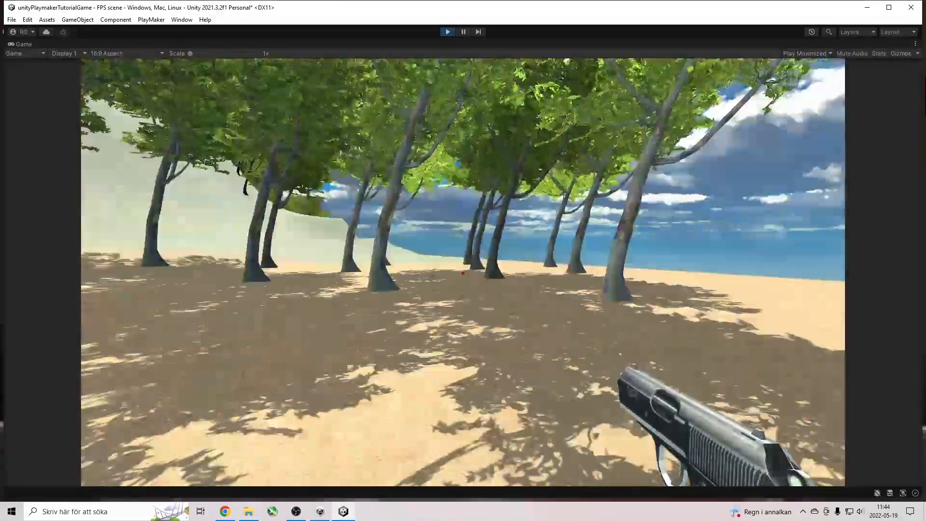
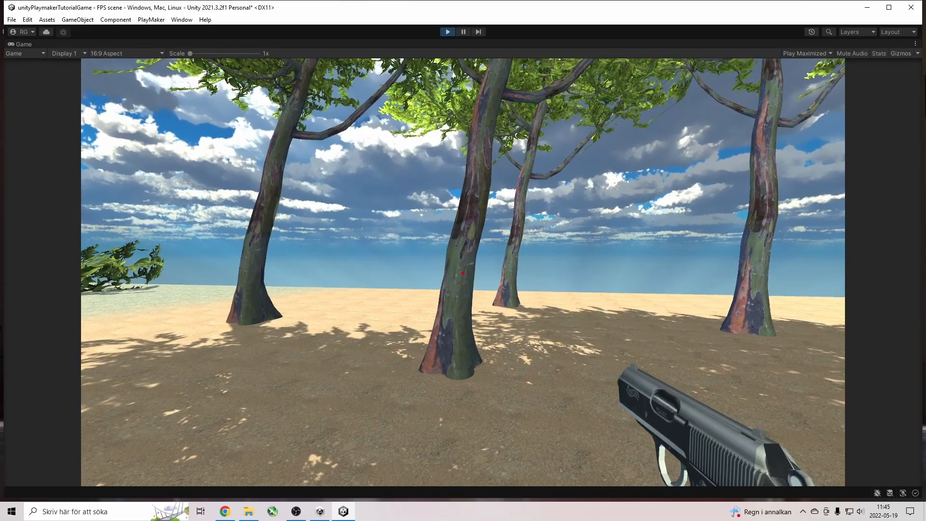
{"action": "left_click", "coordinate": [463, 274]}
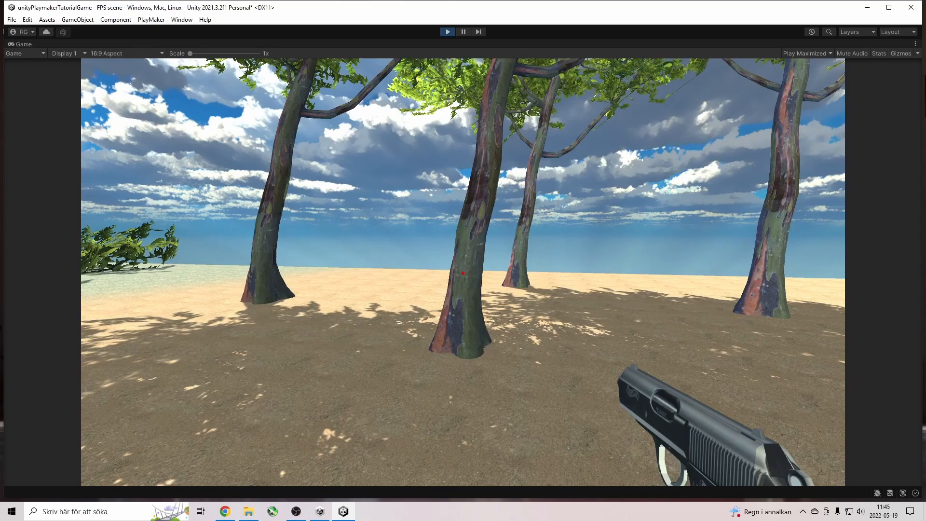
{"action": "left_click", "coordinate": [463, 274]}
{"action": "key", "text": "Escape"}
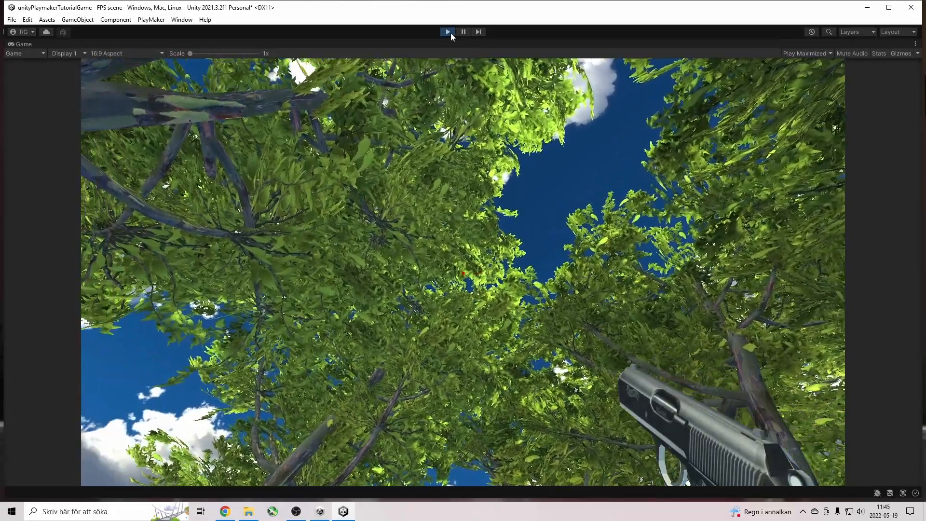
{"action": "left_click", "coordinate": [448, 32]}
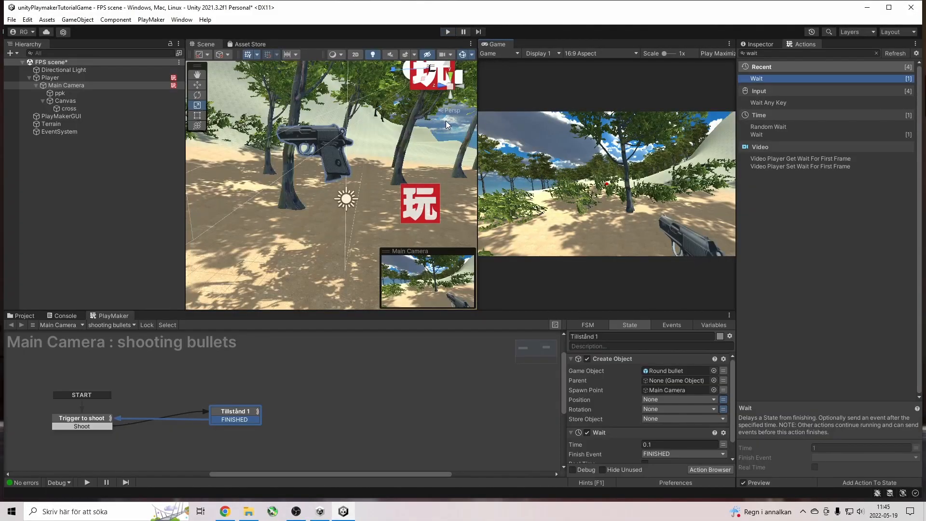
- Save the FPS scene
{"action": "left_click", "coordinate": [14, 20]}
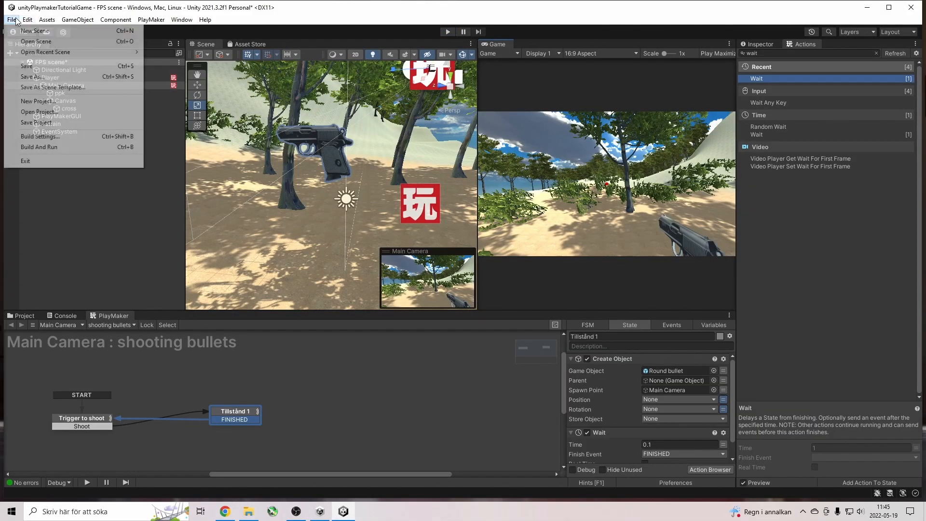
{"action": "left_click", "coordinate": [19, 67]}
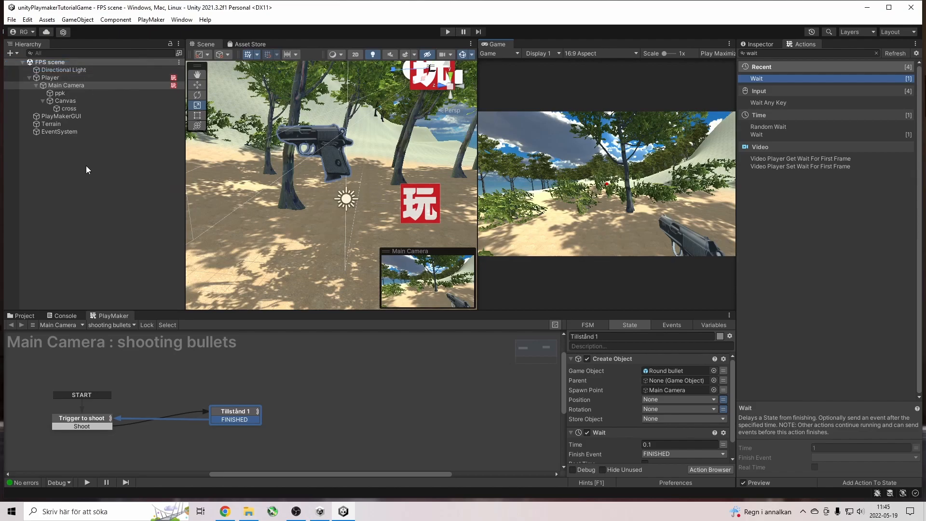
- Create a 3D cube in the scene and name it Cube to destroy
{"action": "right_click", "coordinate": [59, 176]}
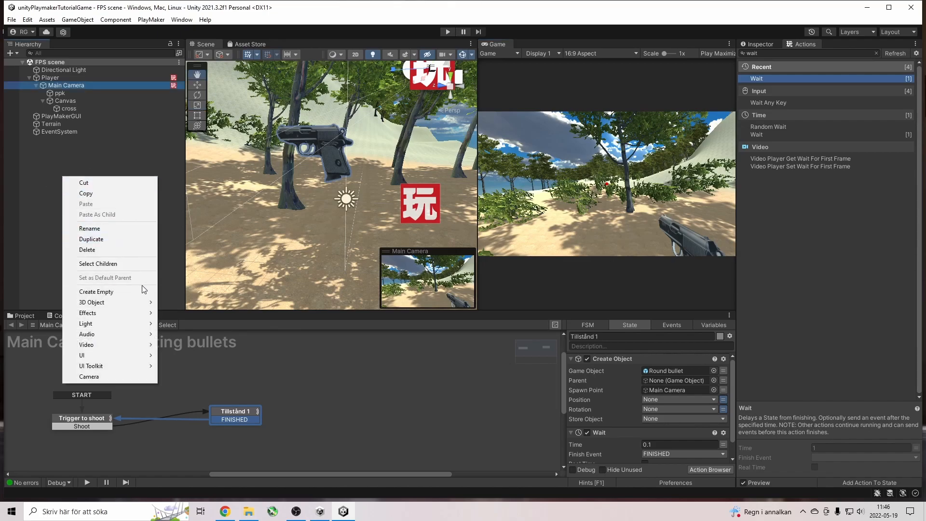
{"action": "mouse_move", "coordinate": [98, 303]}
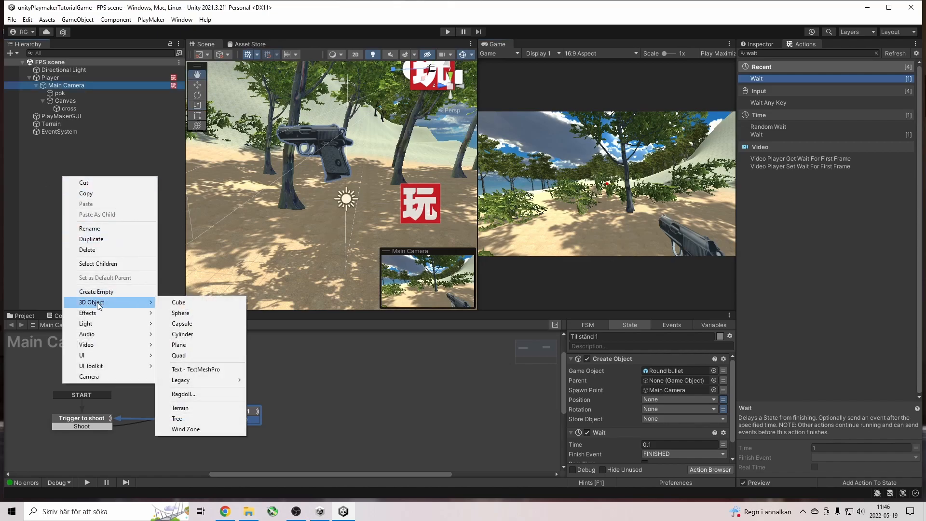
{"action": "left_click", "coordinate": [193, 303]}
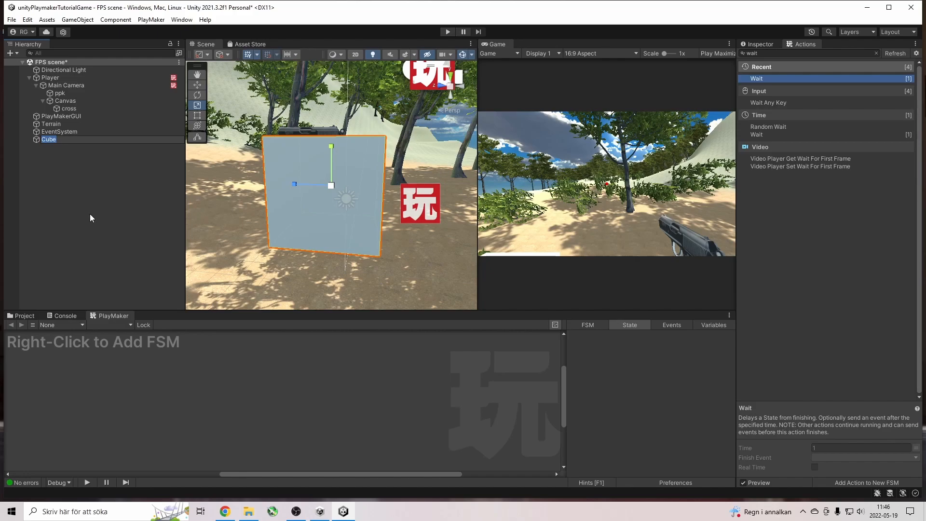
{"action": "key", "text": "End"}
{"action": "type", "text": "to destroy"}
{"action": "key", "text": "Return"}
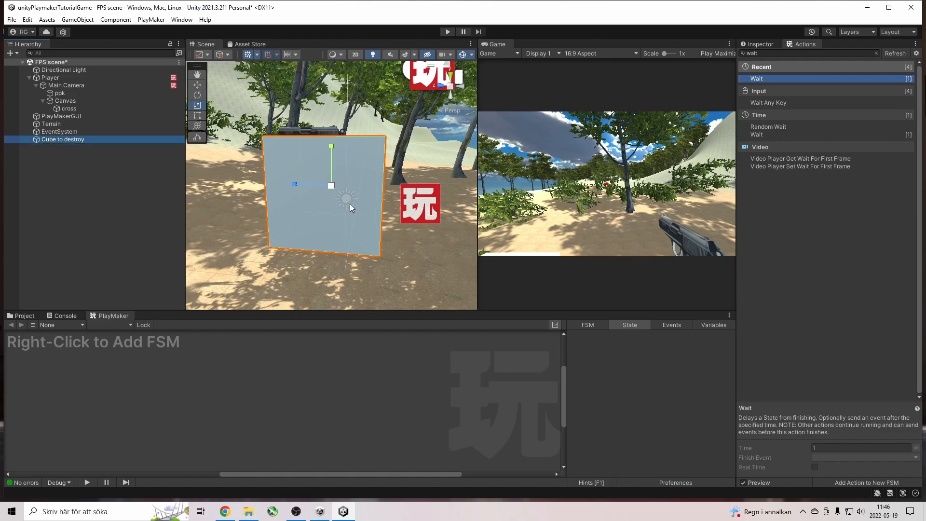
- Enlarge the new cube uniformly to a scale of about 2.3 and switch to the Move tool
{"action": "right_click_drag", "start_coordinate": [309, 204], "coordinate": [394, 212]}
{"action": "key", "text": "s"}
{"action": "right_click_drag", "start_coordinate": [323, 215], "coordinate": [348, 199]}
{"action": "left_click_drag", "start_coordinate": [348, 198], "coordinate": [381, 203]}
{"action": "key", "text": "w"}
{"action": "right_click_drag", "start_coordinate": [383, 203], "coordinate": [370, 210]}
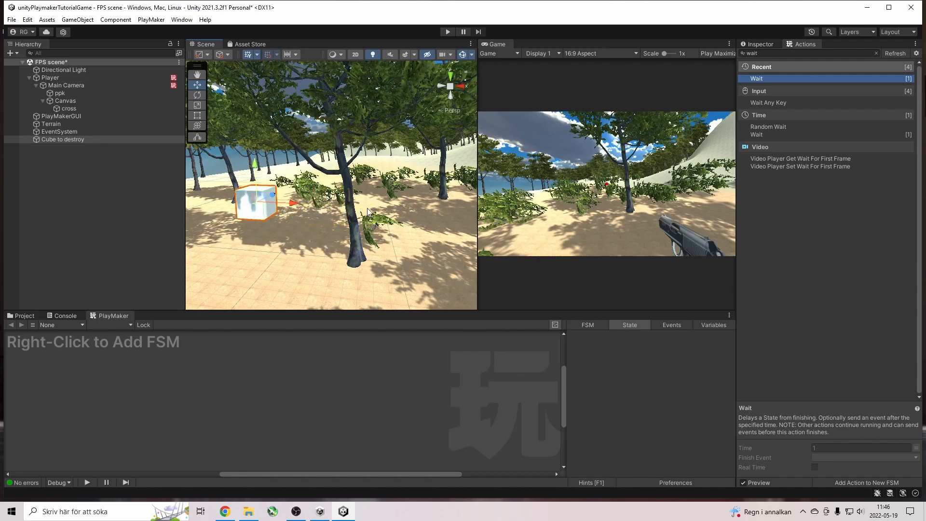
- Add a Rigidbody component to the Cube to destroy and set its mass to 3
{"action": "left_click", "coordinate": [759, 44]}
{"action": "left_click", "coordinate": [827, 422]}
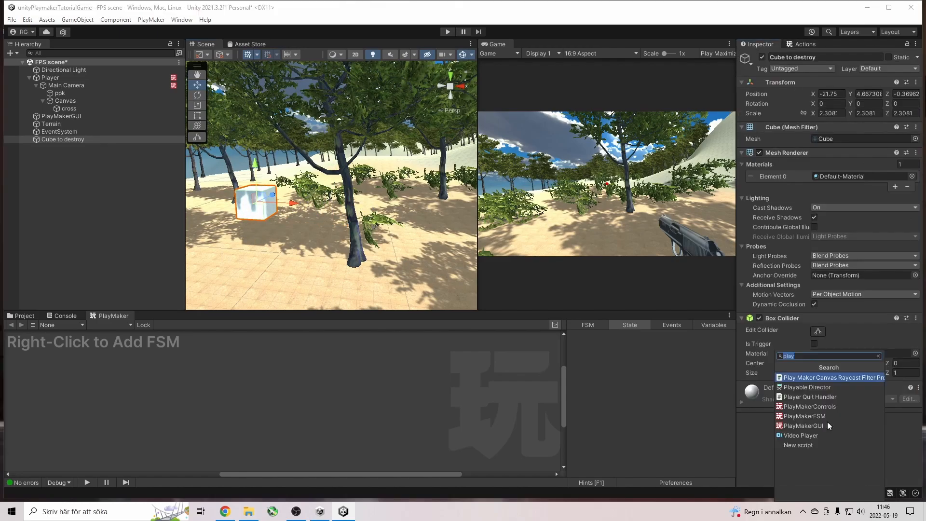
{"action": "type", "text": "rig"}
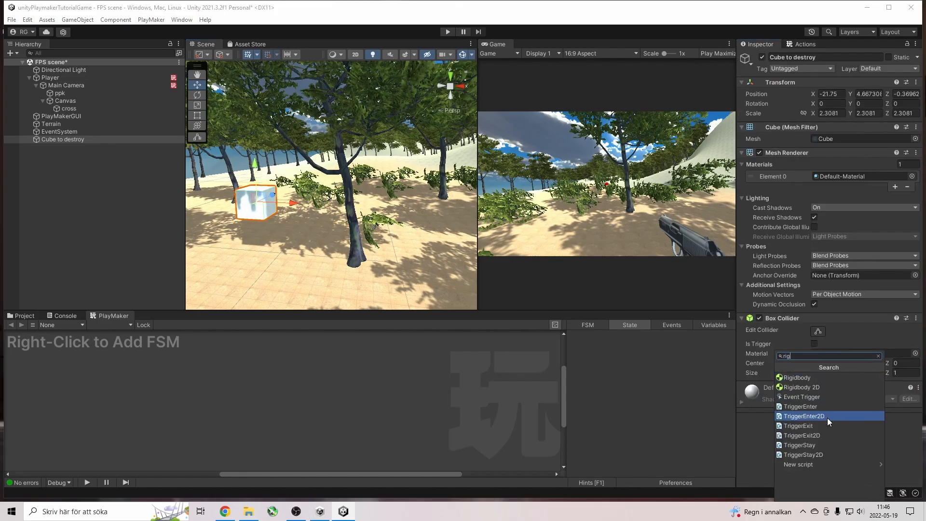
{"action": "left_click", "coordinate": [798, 378]}
{"action": "scroll", "coordinate": [821, 437], "scroll_direction": "down", "scroll_amount": 3}
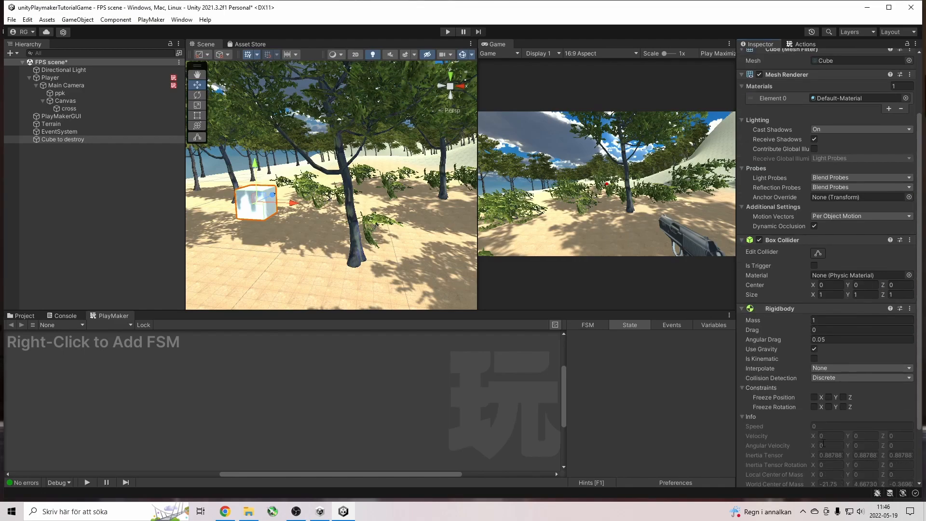
{"action": "scroll", "coordinate": [809, 482], "scroll_direction": "down", "scroll_amount": 3}
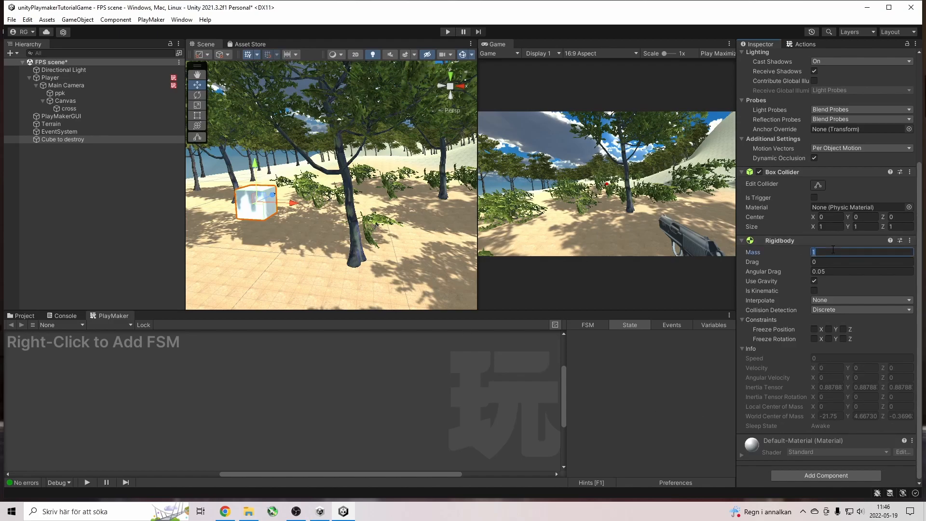
{"action": "type", "text": "3"}
- Run the FPS scene, walk the player up to the white cube and shoot at it
{"action": "left_click", "coordinate": [447, 32]}
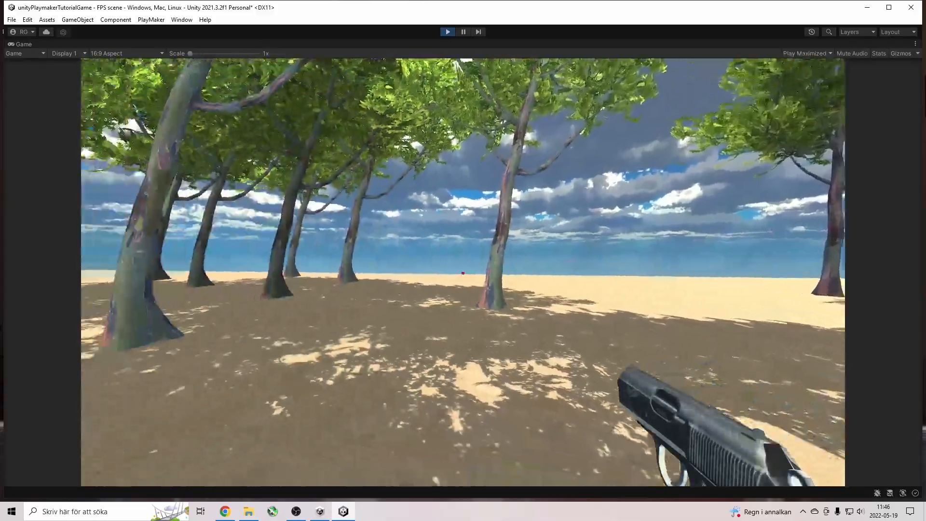
{"action": "key", "text": "w"}
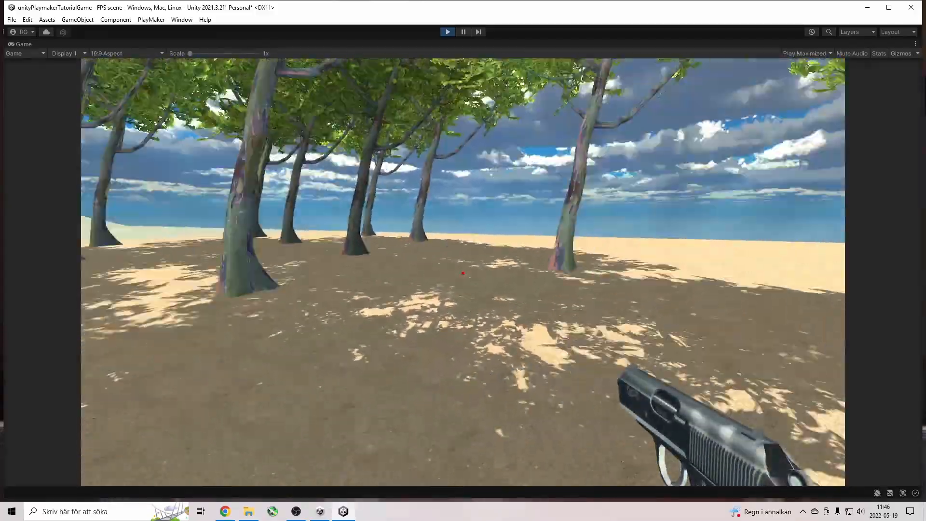
{"action": "key", "text": "w"}
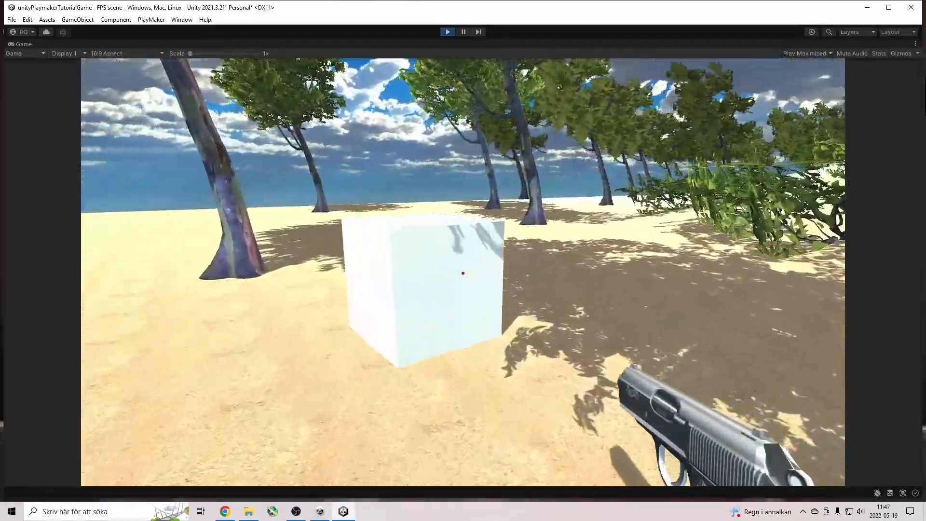
{"action": "key", "text": "w"}
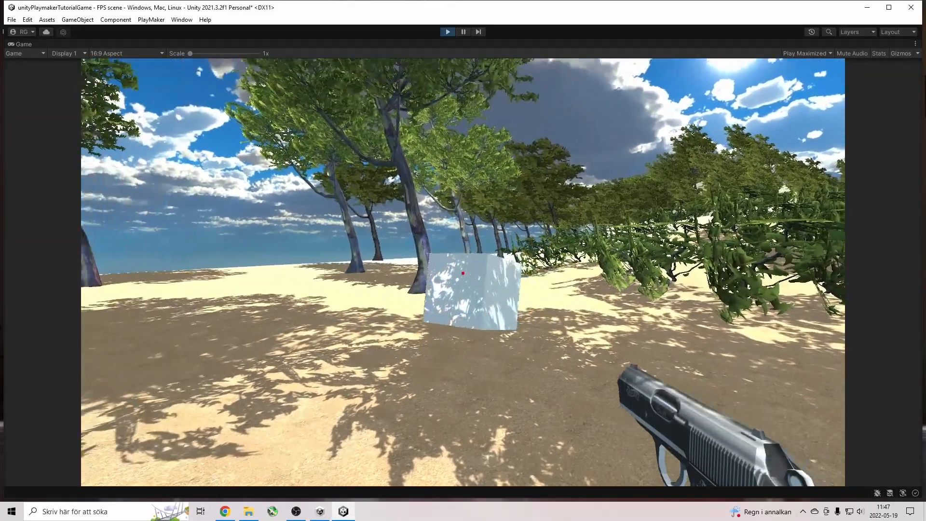
{"action": "key", "text": "a"}
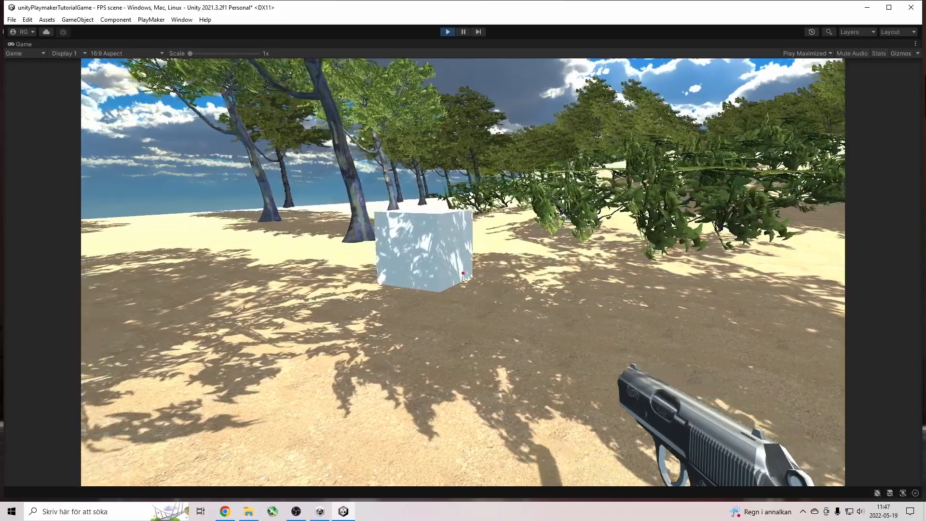
{"action": "left_click", "coordinate": [463, 273]}
{"action": "key", "text": "w"}
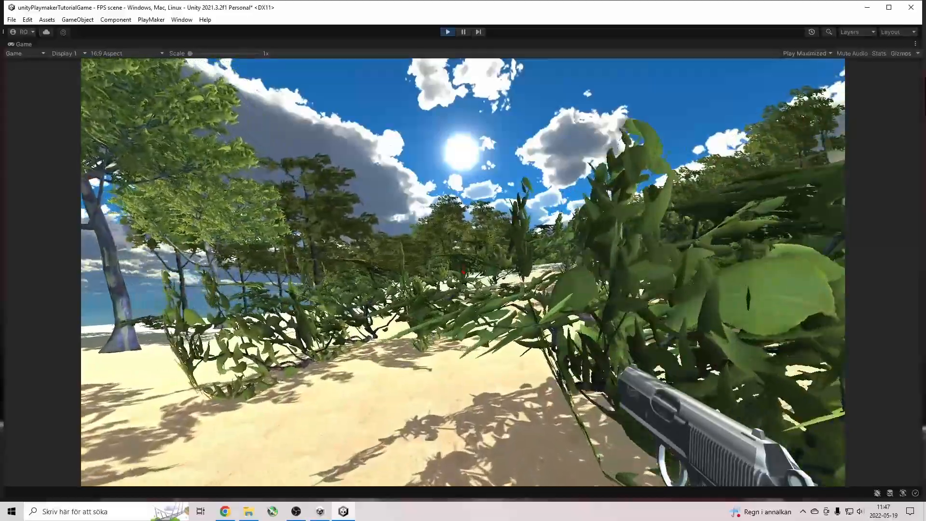
- Walk through the bushes toward the cube, shoot at it from a distance, and stop the play test
{"action": "key", "text": "w"}
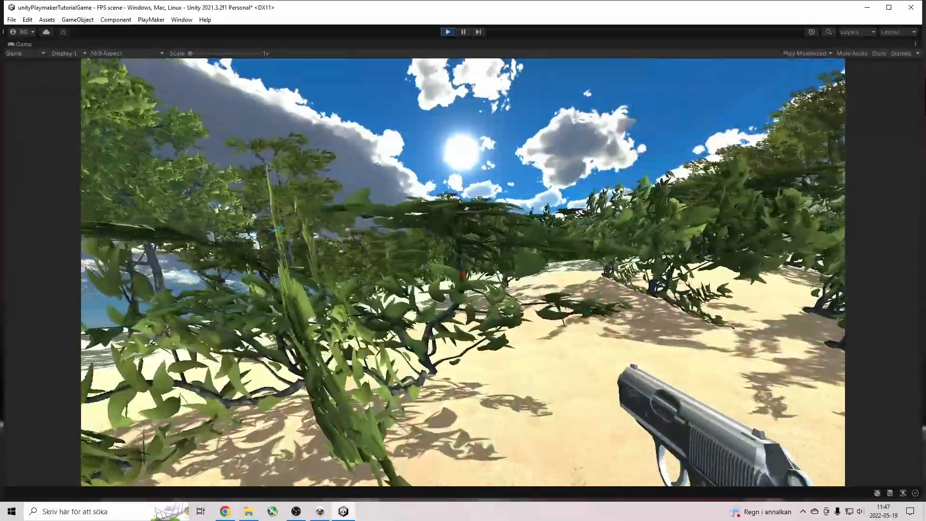
{"action": "key", "text": "w"}
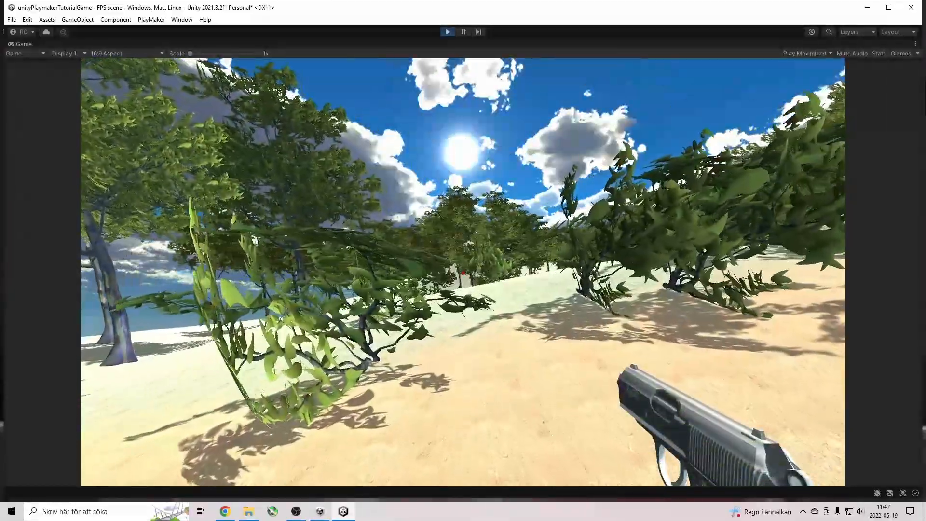
{"action": "key", "text": "w"}
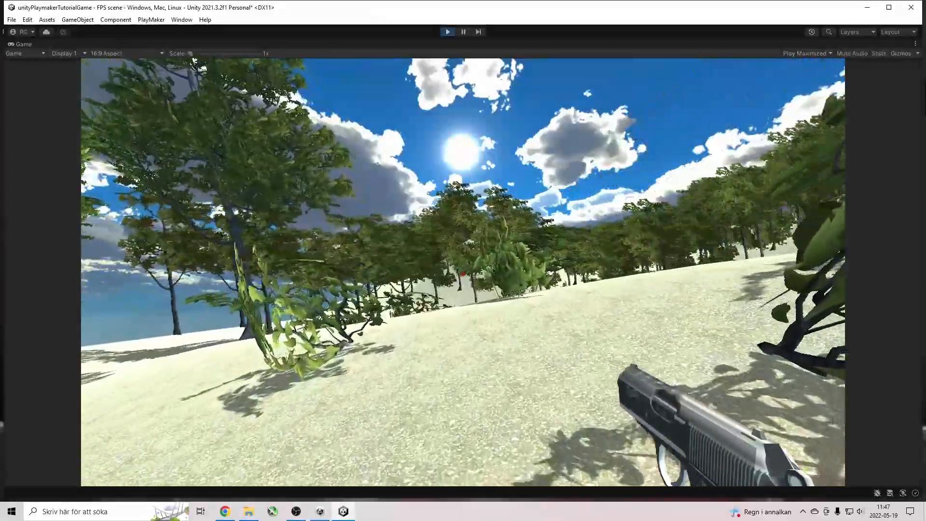
{"action": "key", "text": "w"}
{"action": "key", "text": "w"}
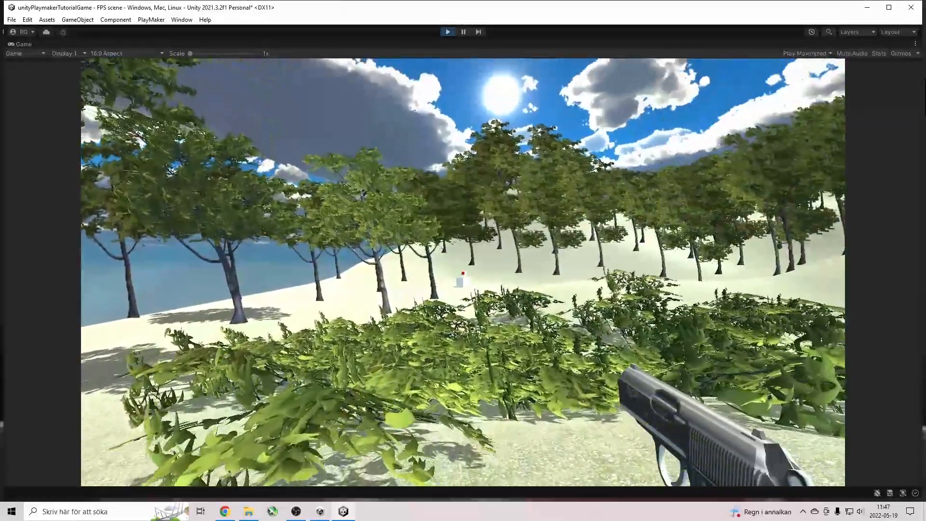
{"action": "key", "text": "w"}
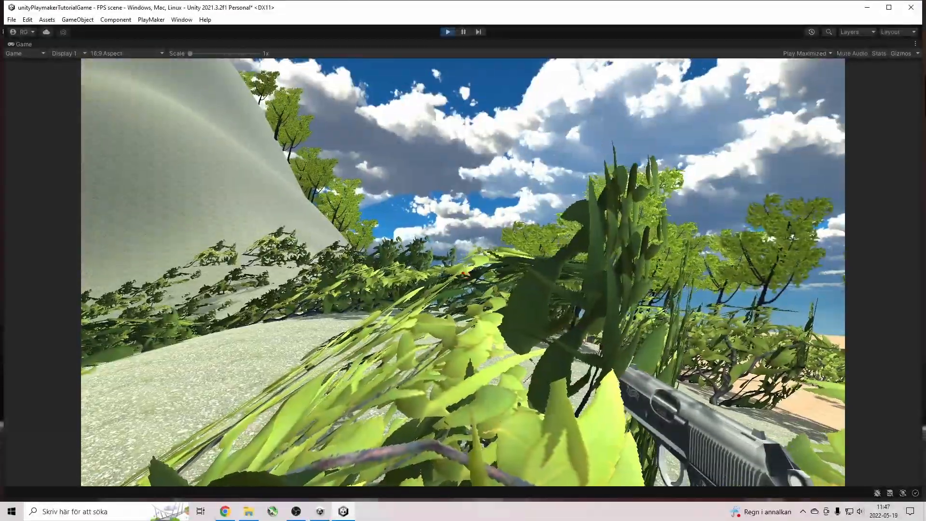
{"action": "key", "text": "w"}
{"action": "key", "text": "w"}
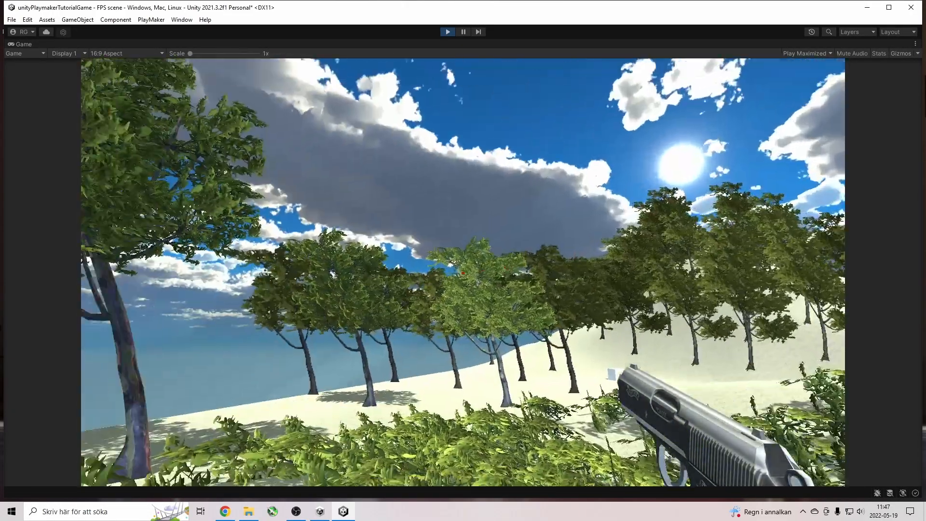
{"action": "key", "text": "w"}
{"action": "left_click", "coordinate": [464, 274]}
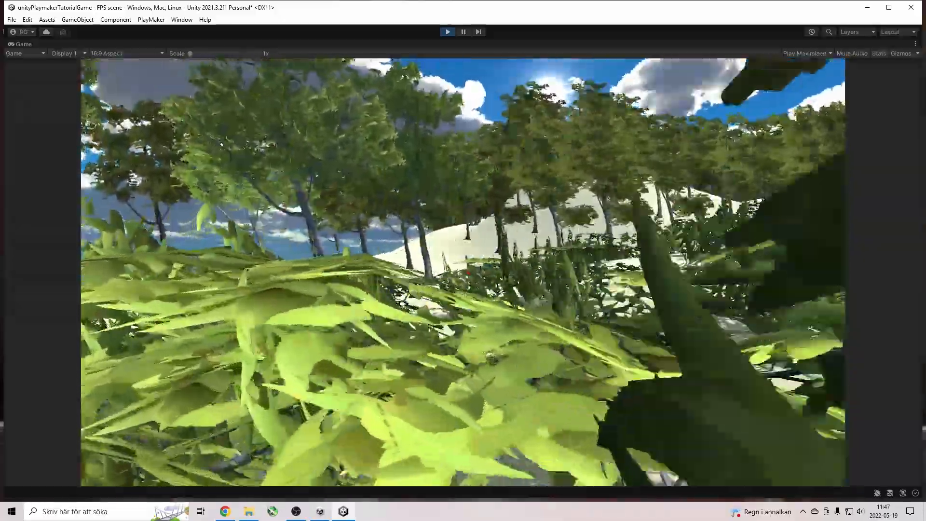
{"action": "key", "text": "w"}
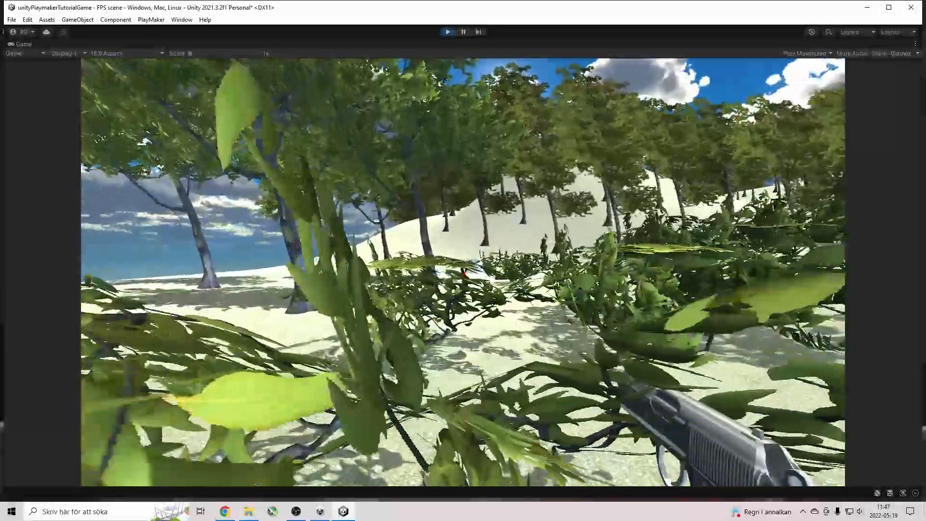
{"action": "key", "text": "w"}
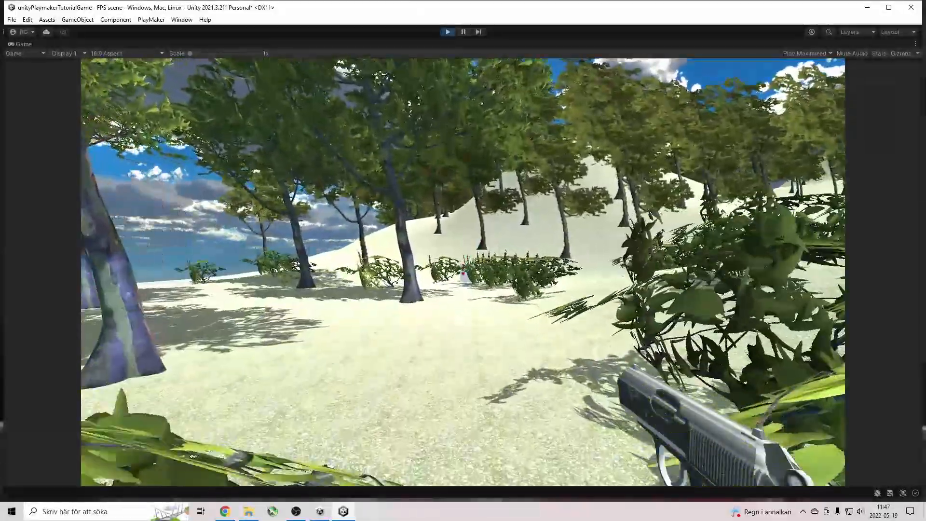
{"action": "left_click", "coordinate": [463, 273]}
{"action": "key", "text": "w"}
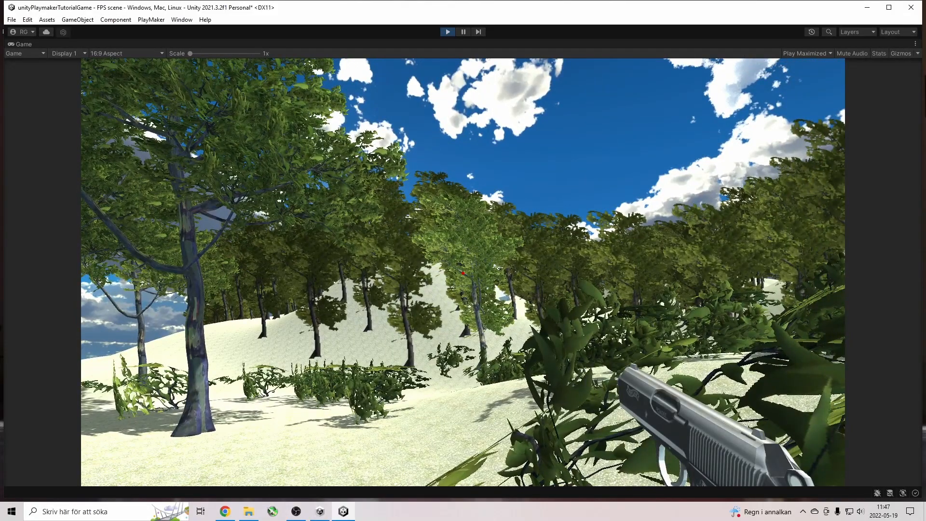
{"action": "key", "text": "Escape"}
{"action": "left_click", "coordinate": [449, 32]}
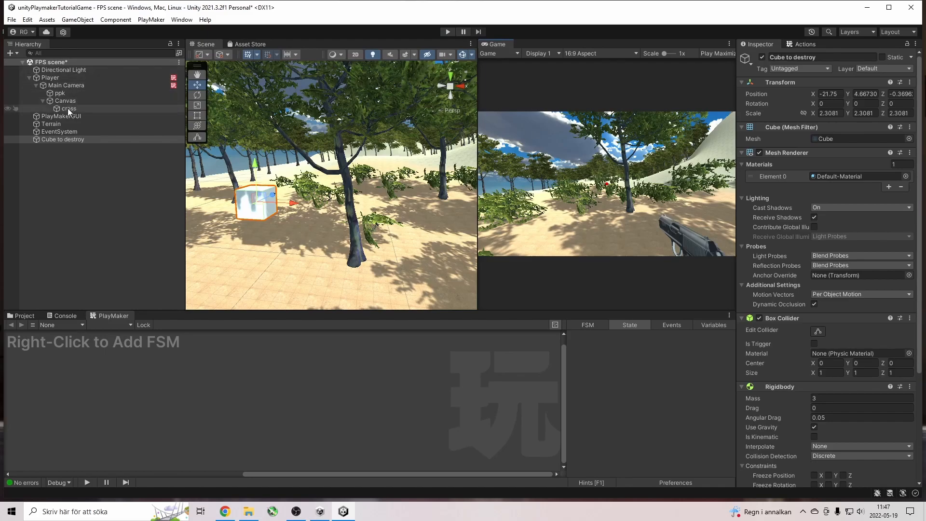
- Open the Round bullet prefab from the 3dObjects n stuff folder and create a new tag named Bullet
{"action": "left_click", "coordinate": [22, 320]}
{"action": "left_click", "coordinate": [193, 361]}
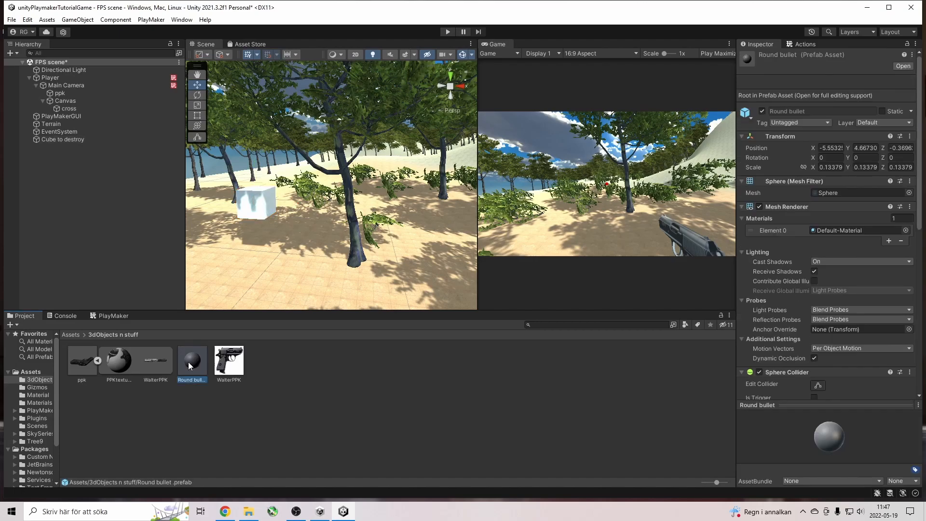
{"action": "double_click", "coordinate": [188, 362]}
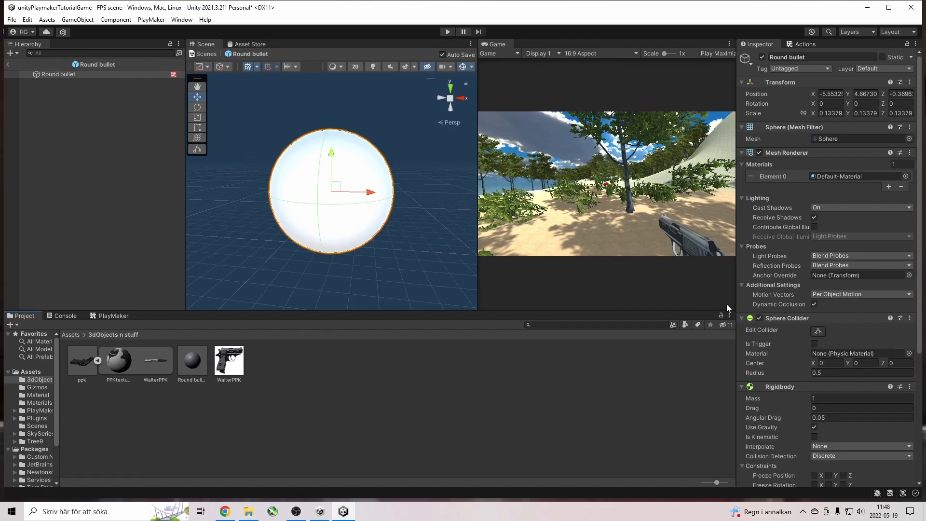
{"action": "left_click", "coordinate": [801, 69]}
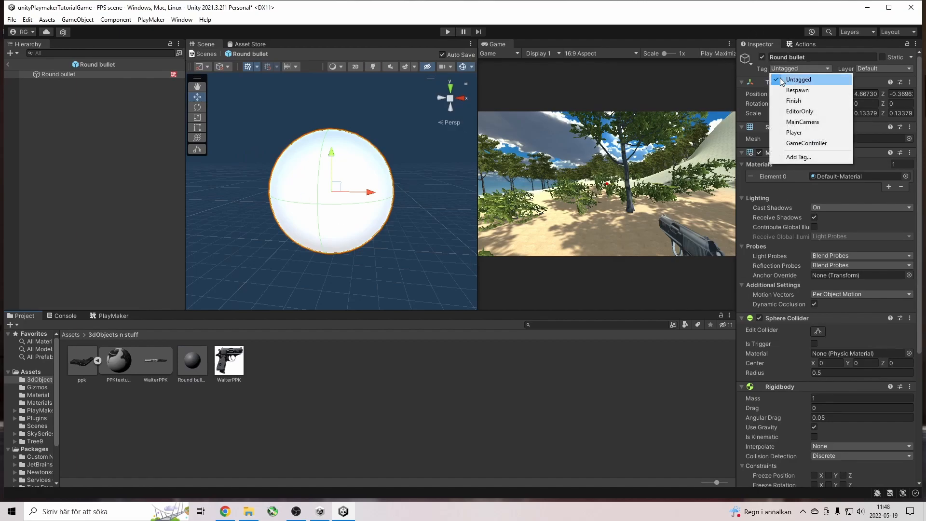
{"action": "left_click", "coordinate": [789, 158]}
{"action": "left_click", "coordinate": [892, 101]}
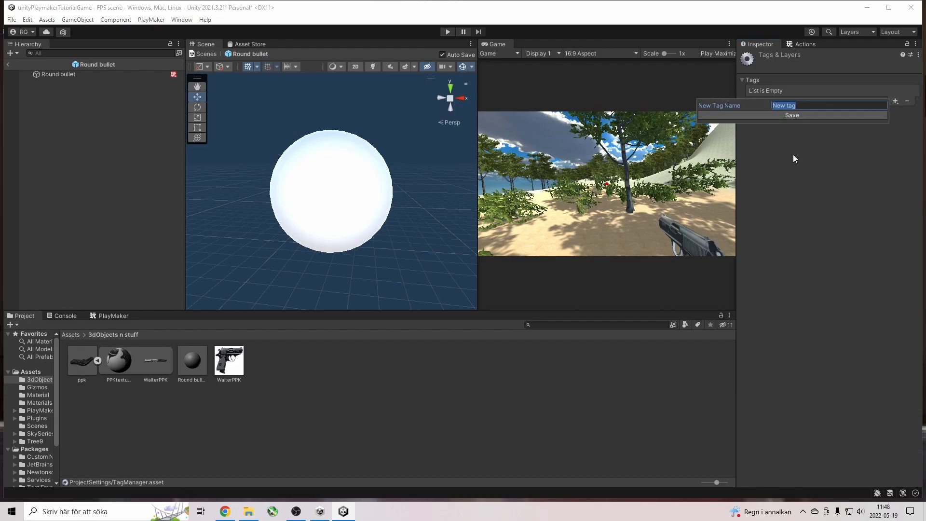
{"action": "type", "text": "Bullet"}
{"action": "key", "text": "Return"}
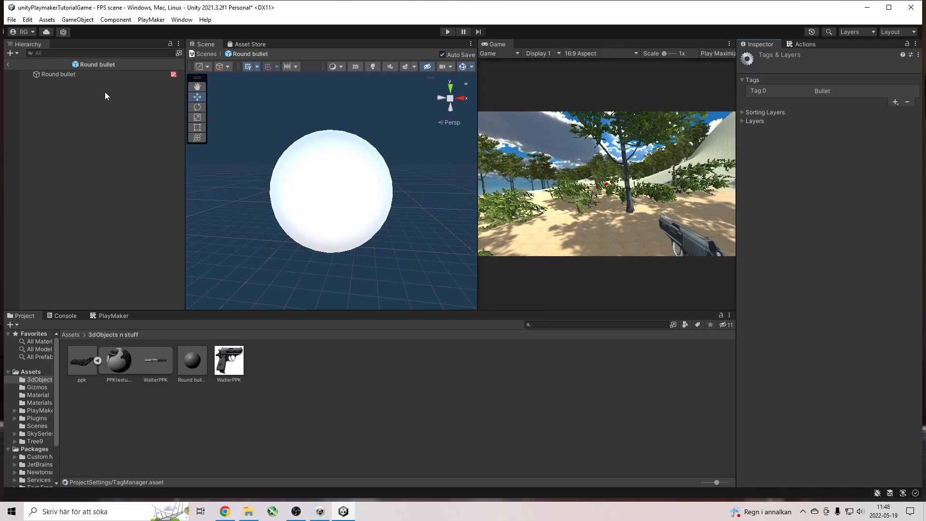
- Assign the Bullet tag to the Round bullet prefab and save the FPS scene
{"action": "left_click", "coordinate": [72, 74]}
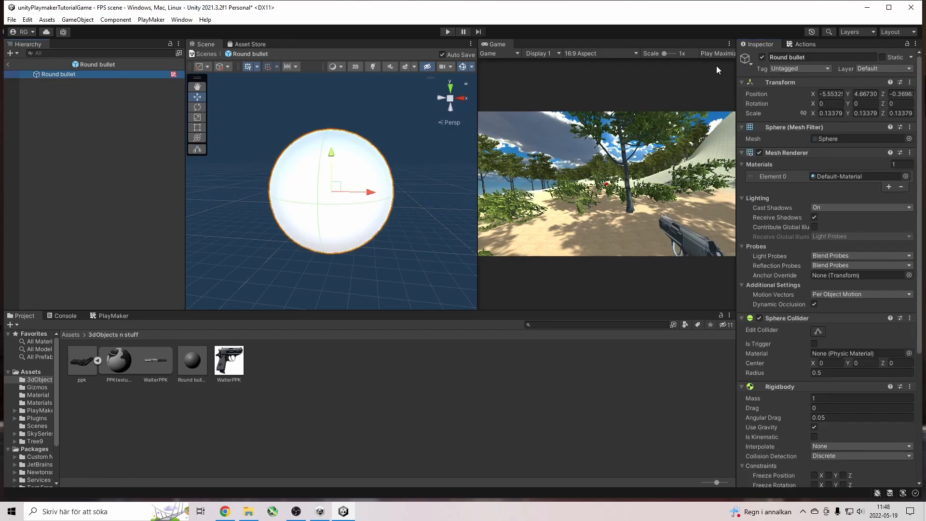
{"action": "left_click", "coordinate": [782, 68]}
{"action": "left_click", "coordinate": [789, 157]}
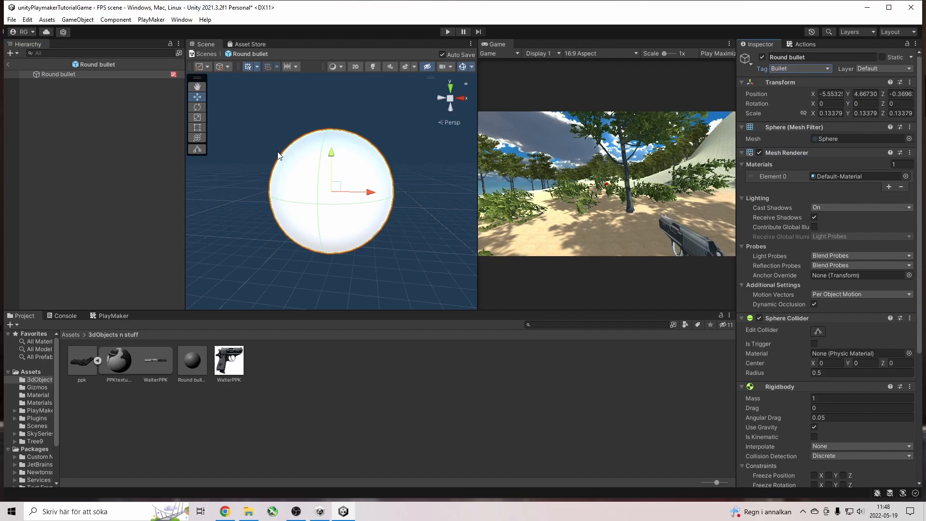
{"action": "left_click", "coordinate": [7, 68]}
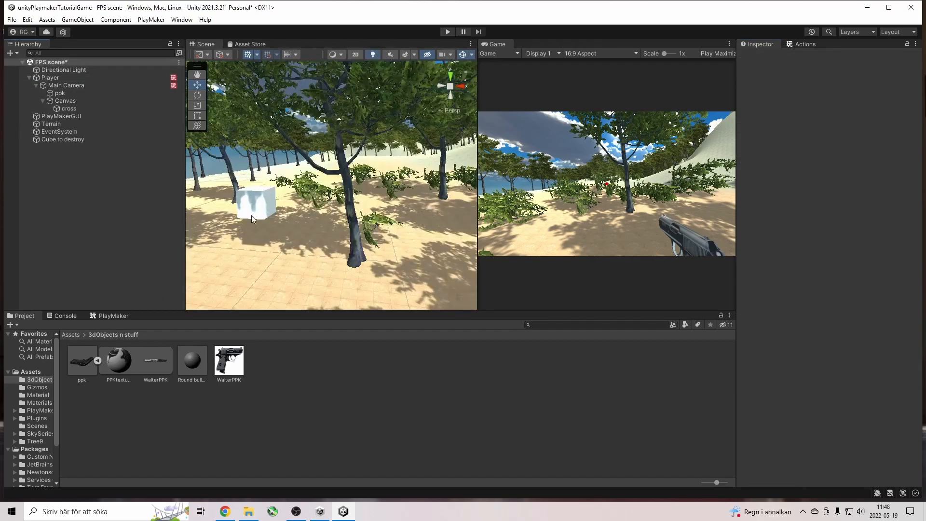
{"action": "left_click", "coordinate": [12, 19]}
{"action": "left_click", "coordinate": [27, 66]}
- Add a PlayMakerFSM component to the Cube to destroy
{"action": "left_click", "coordinate": [250, 206]}
{"action": "scroll", "coordinate": [871, 462], "scroll_direction": "down", "scroll_amount": 5}
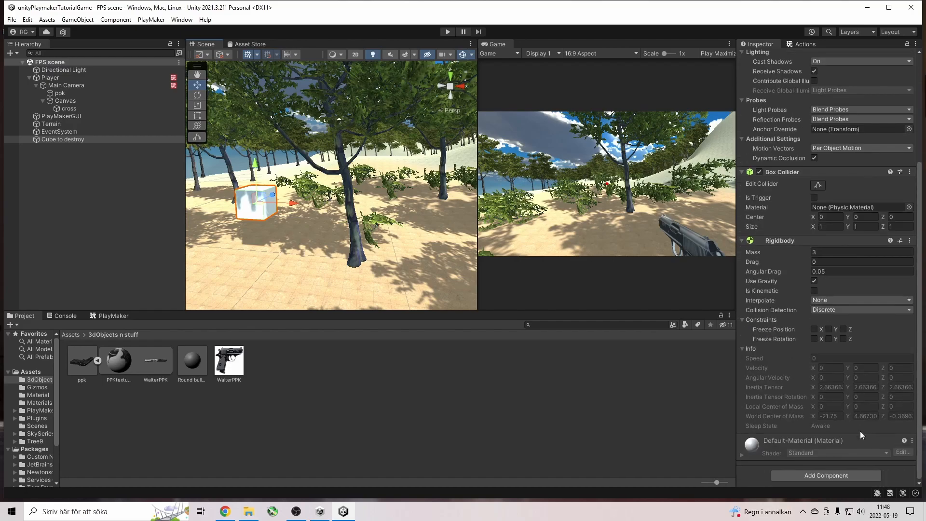
{"action": "left_click", "coordinate": [857, 477]}
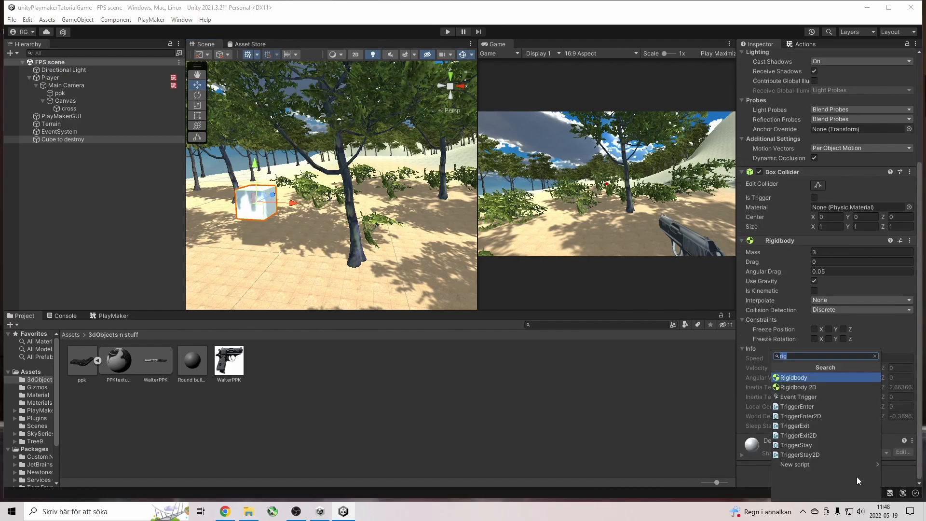
{"action": "type", "text": "play"}
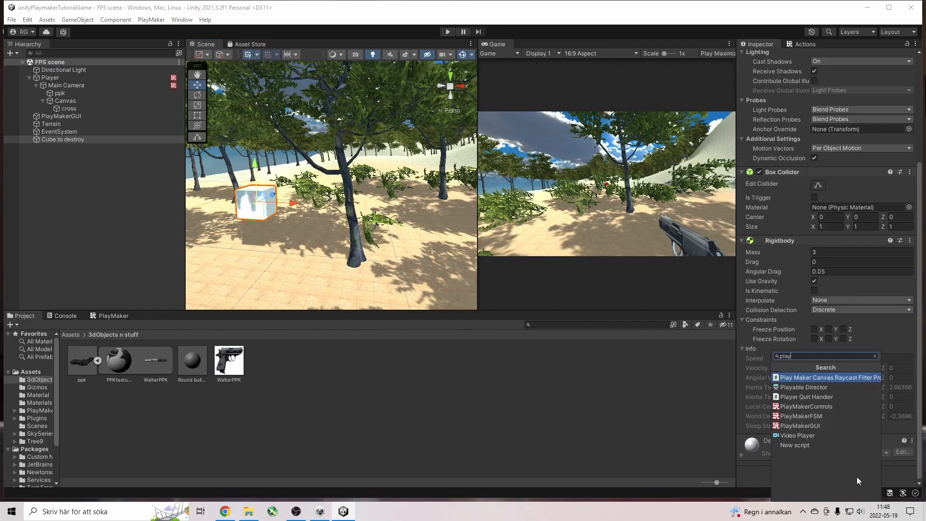
{"action": "left_click", "coordinate": [823, 416]}
- Name the cube's FSM "sense of destruti0+00000n" and open it for editing in PlayMaker
{"action": "left_click", "coordinate": [817, 452]}
{"action": "double_click", "coordinate": [817, 453]}
{"action": "type", "text": "sense of destrut"}
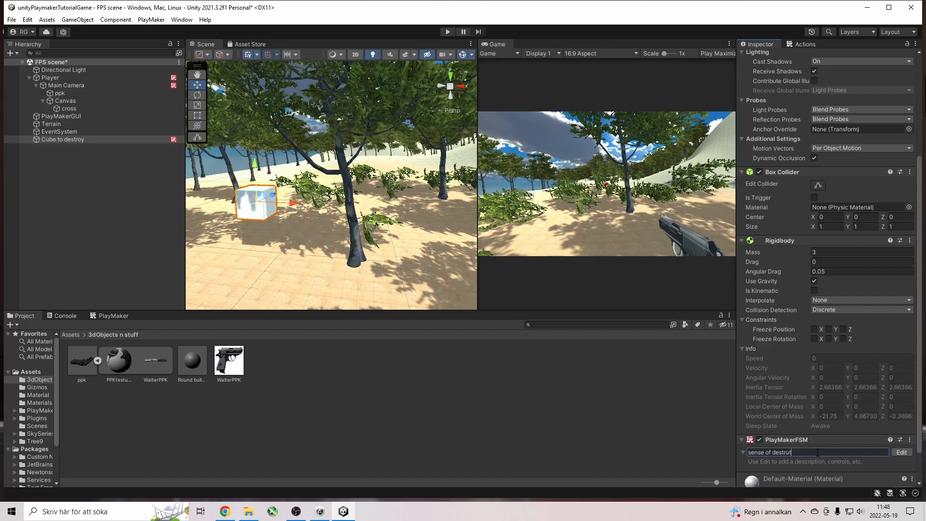
{"action": "type", "text": "i0+0"}
{"action": "left_click", "coordinate": [902, 452]}
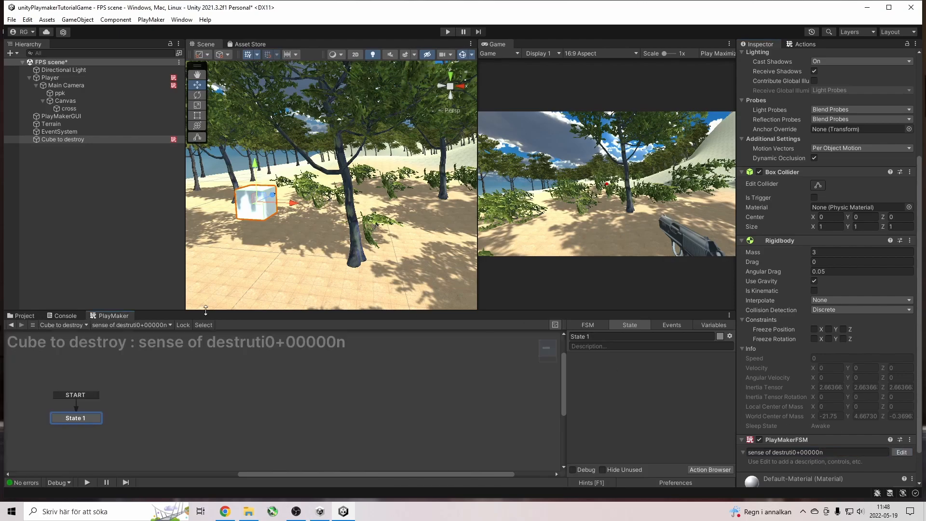
- Add the physics Collision Event action to State 1 of the cube's FSM
{"action": "left_click", "coordinate": [804, 44]}
{"action": "type", "text": "colli"}
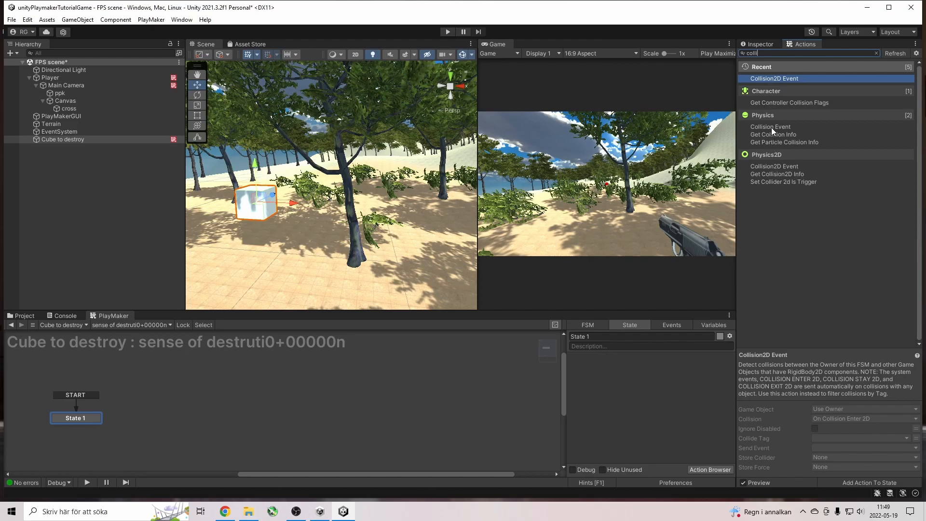
{"action": "double_click", "coordinate": [771, 127]}
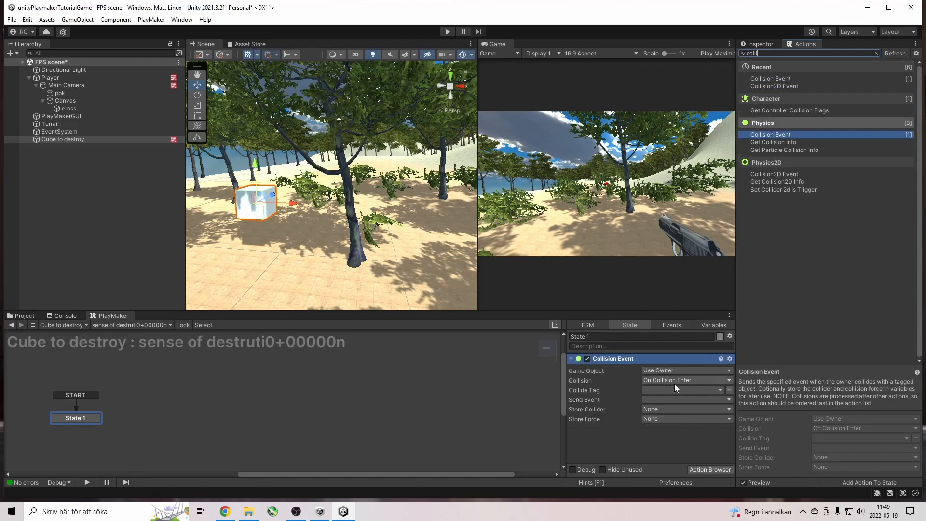
- Make State 1's Collision Event react to the Bullet tag and send a new event named death
{"action": "left_click", "coordinate": [657, 390]}
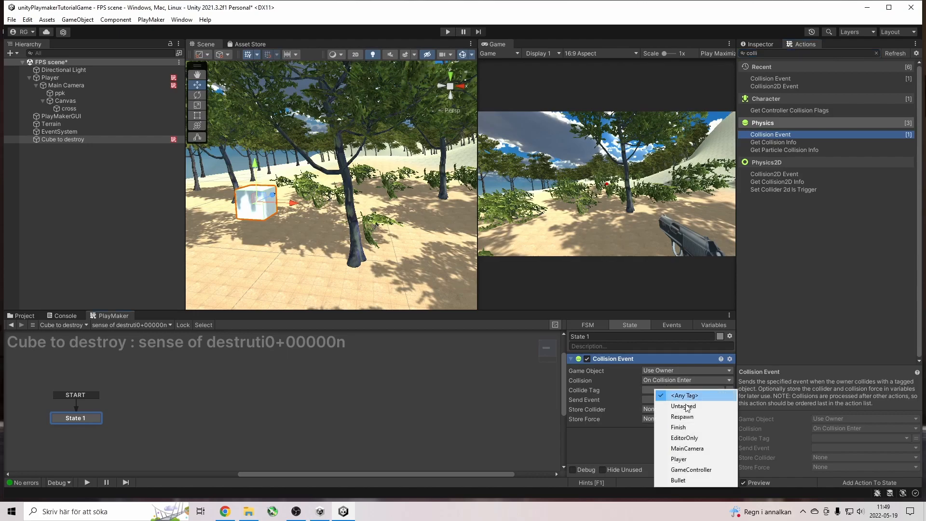
{"action": "left_click", "coordinate": [686, 481]}
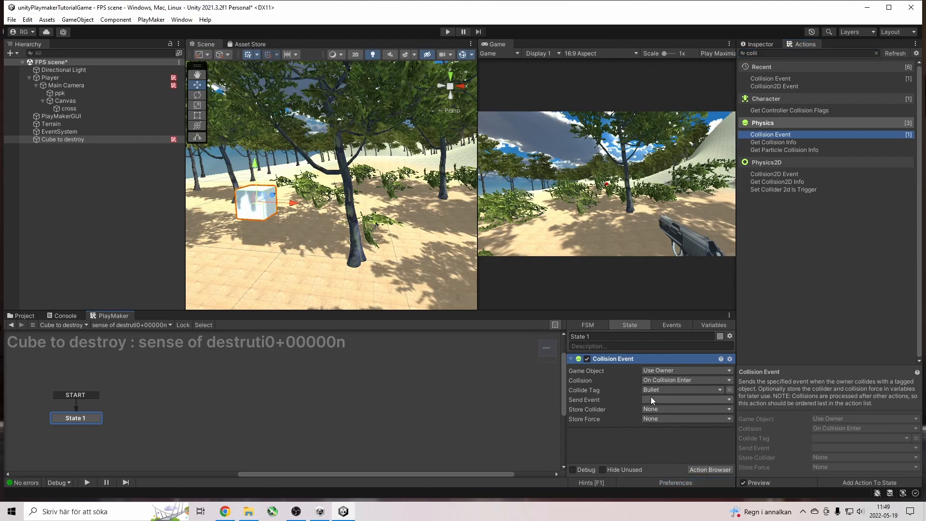
{"action": "left_click", "coordinate": [650, 398]}
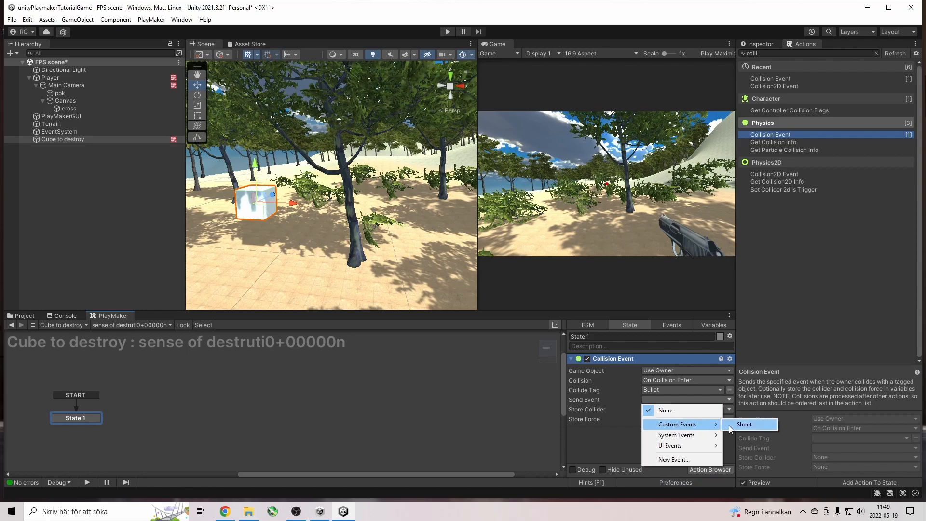
{"action": "left_click", "coordinate": [685, 458]}
{"action": "type", "text": "death"}
{"action": "key", "text": "Return"}
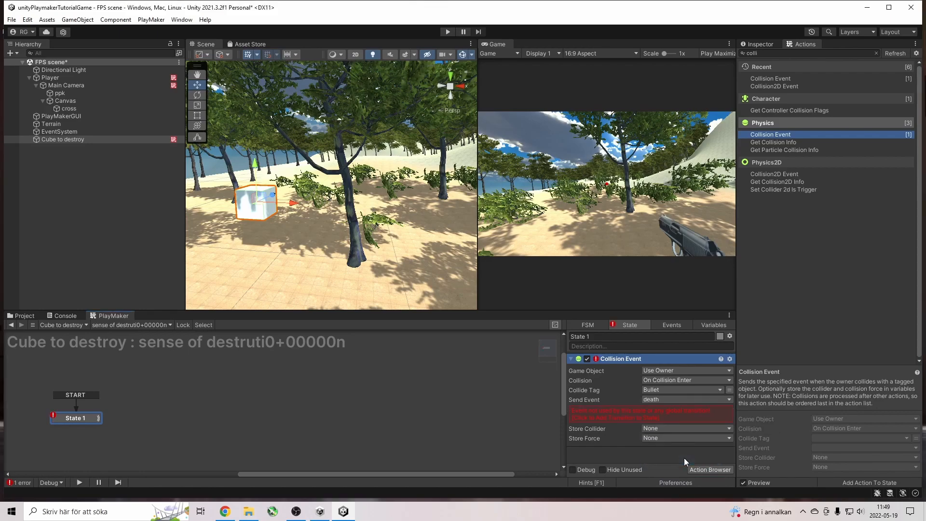
- Add the death transition to State 1 and link it to a new state beside it
{"action": "left_click", "coordinate": [648, 415]}
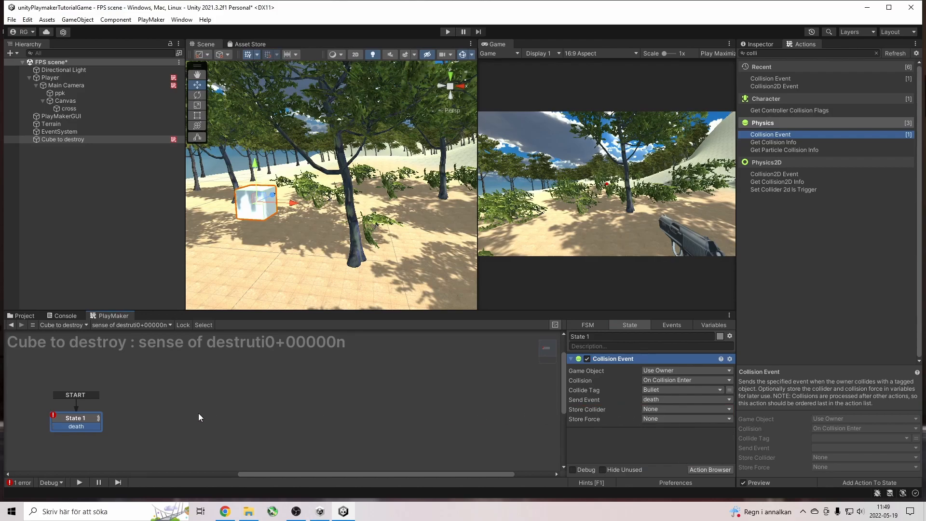
{"action": "left_click_drag", "start_coordinate": [89, 432], "coordinate": [160, 424]}
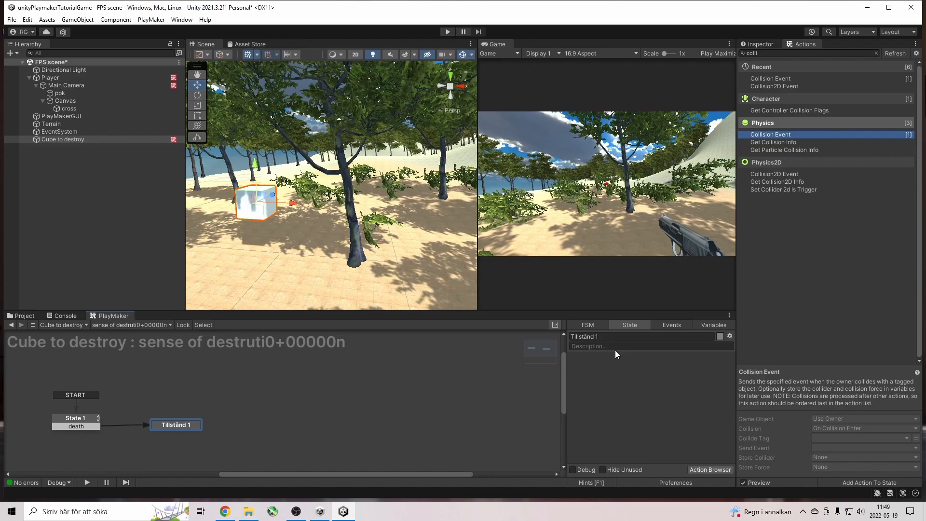
- Add the Destroy Self action with a delay of 1 to the new state Tillstånd 1
{"action": "left_click", "coordinate": [794, 52]}
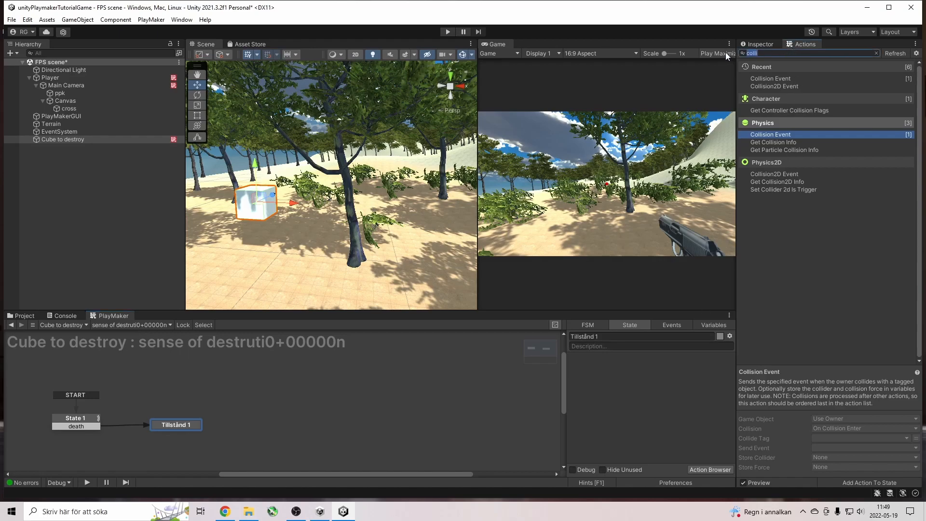
{"action": "type", "text": "destro"}
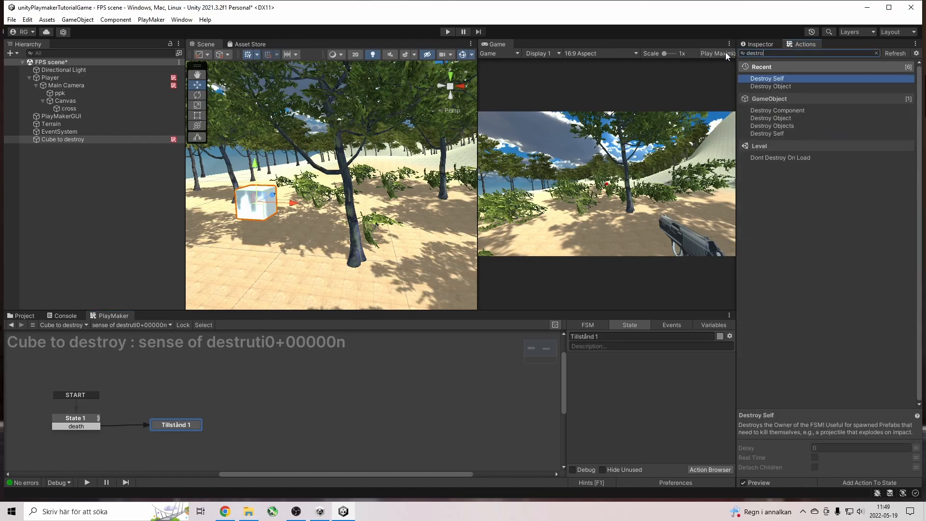
{"action": "left_click_drag", "start_coordinate": [772, 78], "coordinate": [585, 373]}
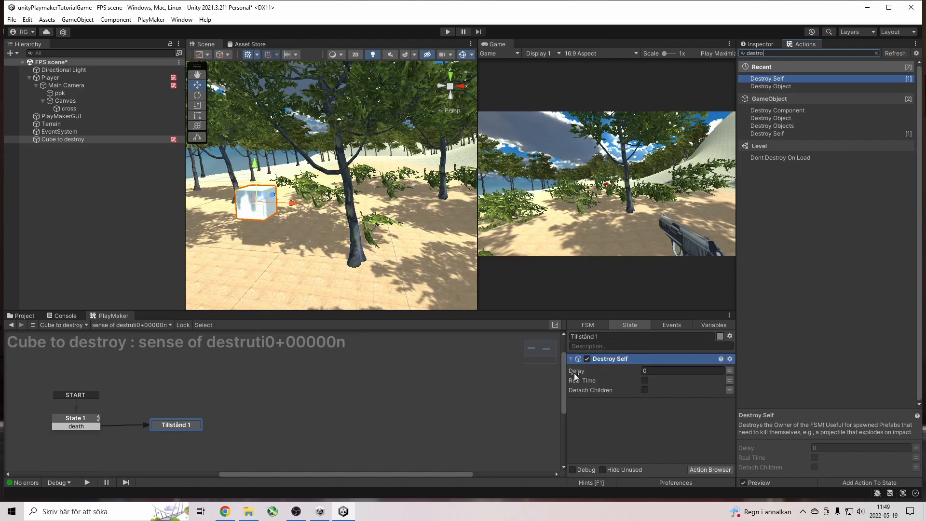
{"action": "left_click", "coordinate": [649, 371]}
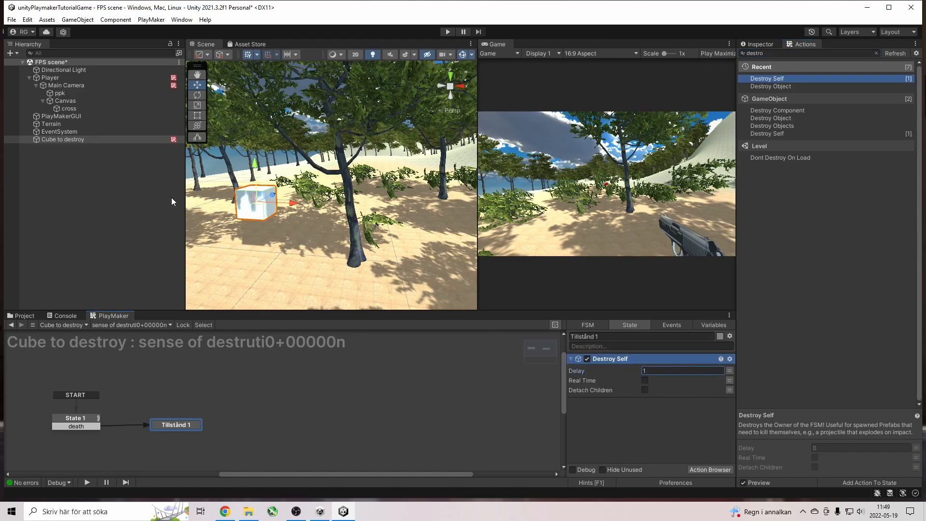
- Play-test the scene by walking to the cube and shooting it, and stop play mode
{"action": "left_click", "coordinate": [449, 32]}
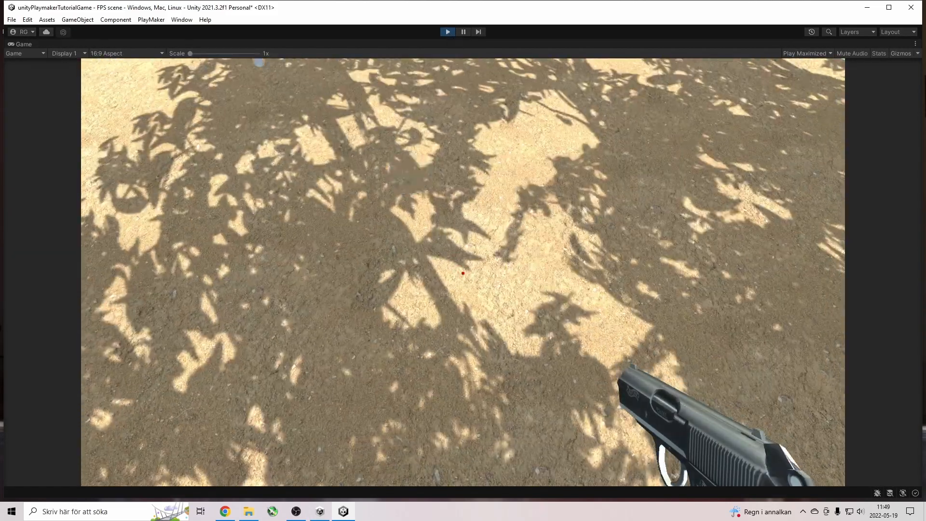
{"action": "key", "text": "w"}
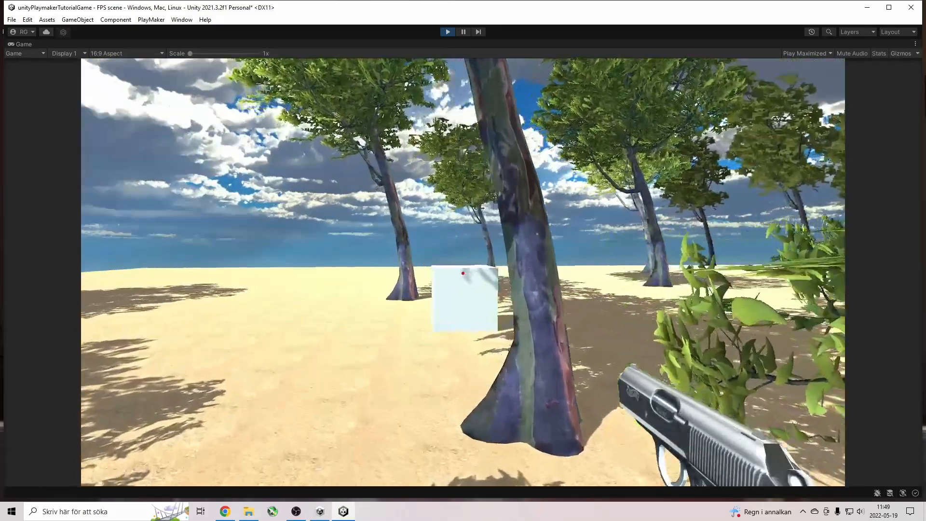
{"action": "left_click", "coordinate": [464, 273]}
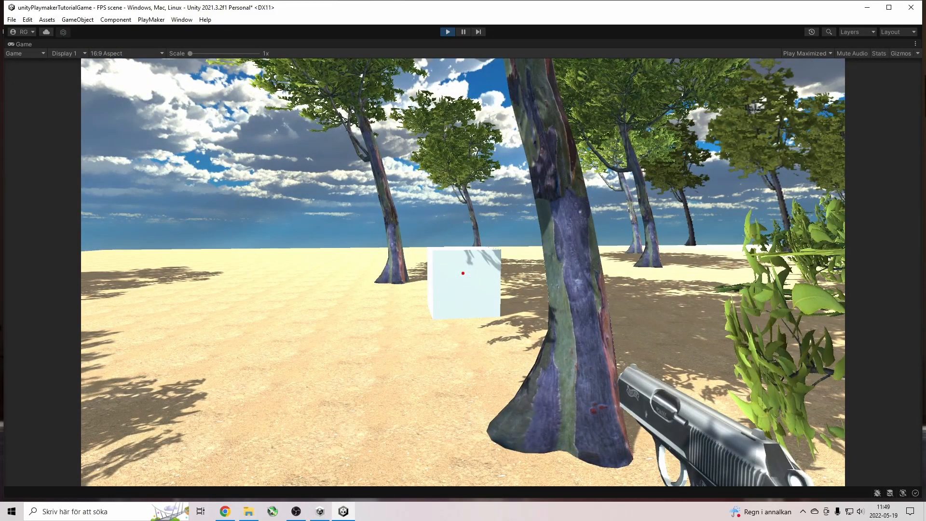
{"action": "left_click", "coordinate": [464, 273]}
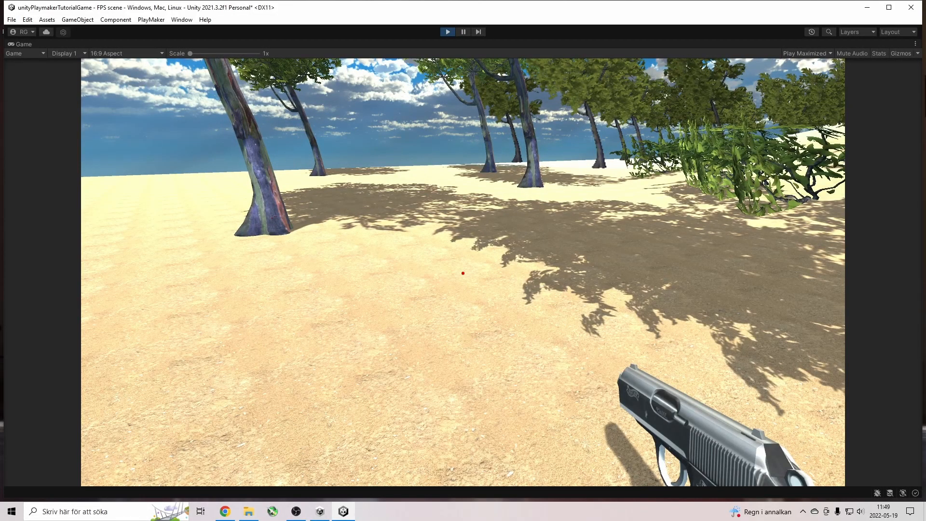
{"action": "key", "text": "ctrl+p"}
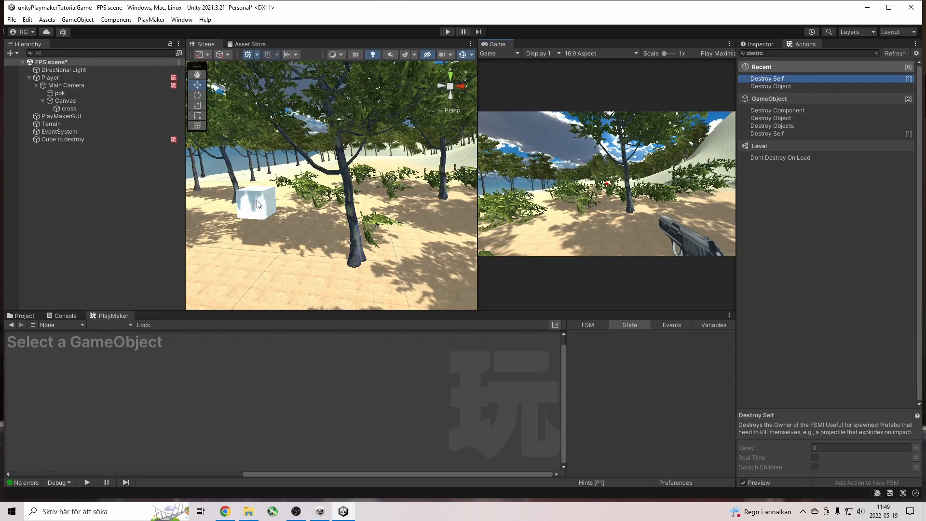
- Review State 1 and Tillstånd 1 in the cube's FSM and save the FPS scene
{"action": "left_click", "coordinate": [258, 205]}
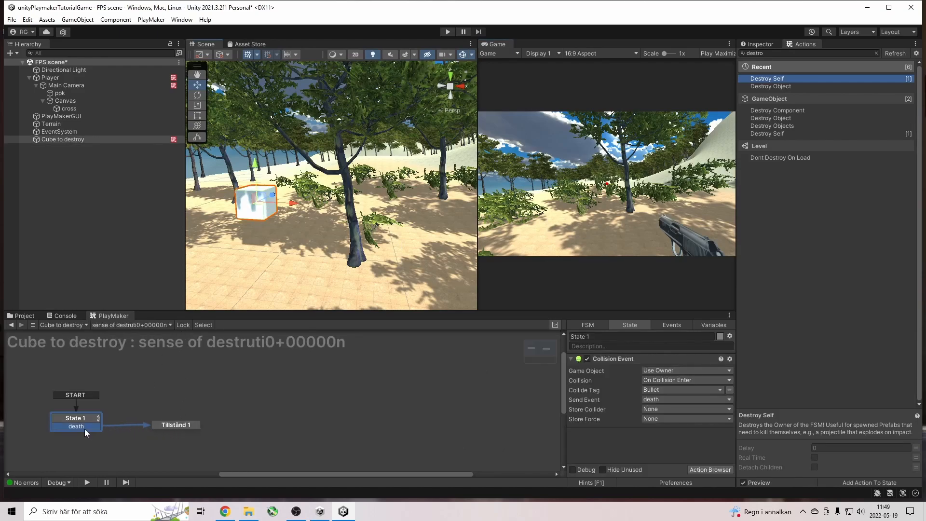
{"action": "left_click", "coordinate": [170, 426]}
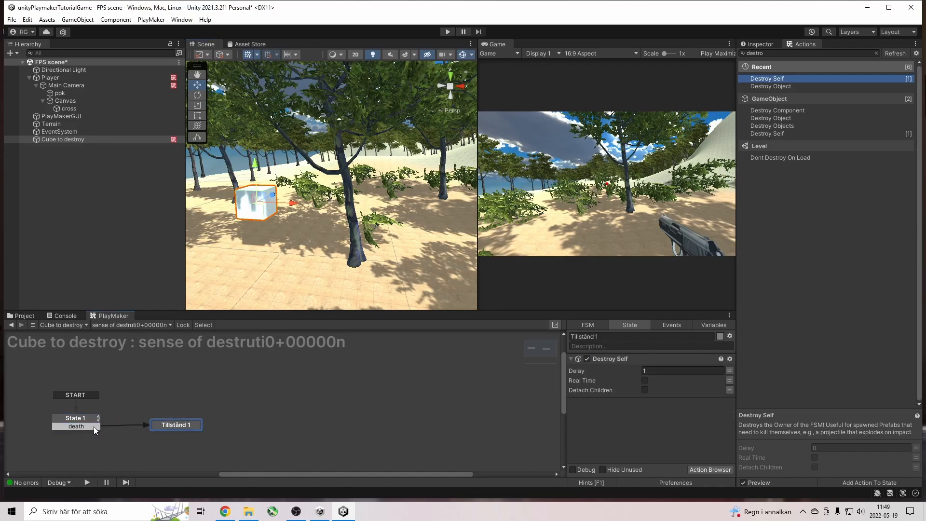
{"action": "left_click", "coordinate": [95, 427]}
{"action": "left_click", "coordinate": [167, 428]}
{"action": "left_click", "coordinate": [11, 19]}
{"action": "left_click", "coordinate": [36, 65]}
{"action": "left_click", "coordinate": [297, 511]}
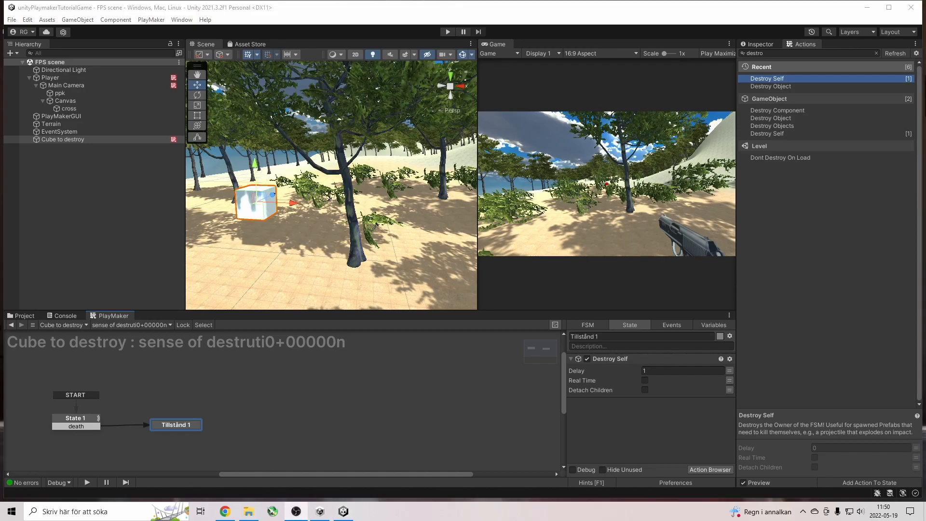